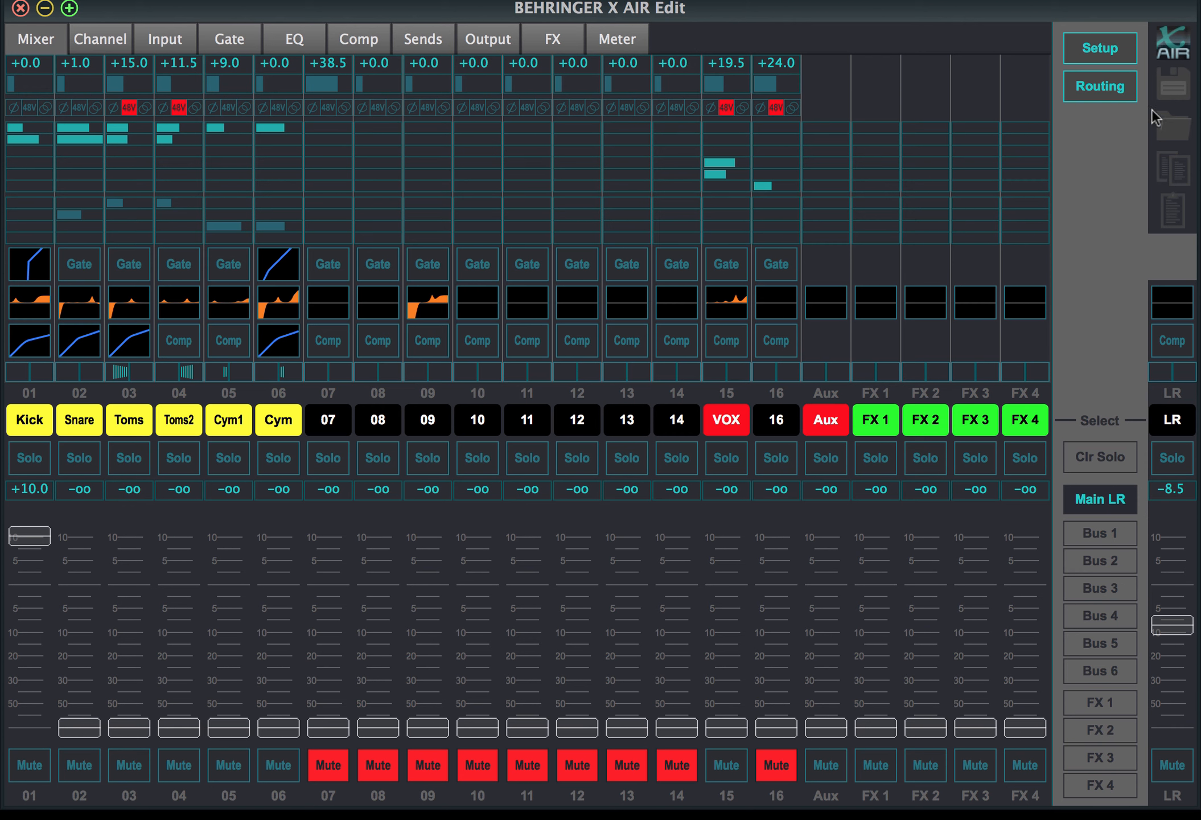
Open the setup page to view the mixer connection settings, then close it
left_click(1098, 48)
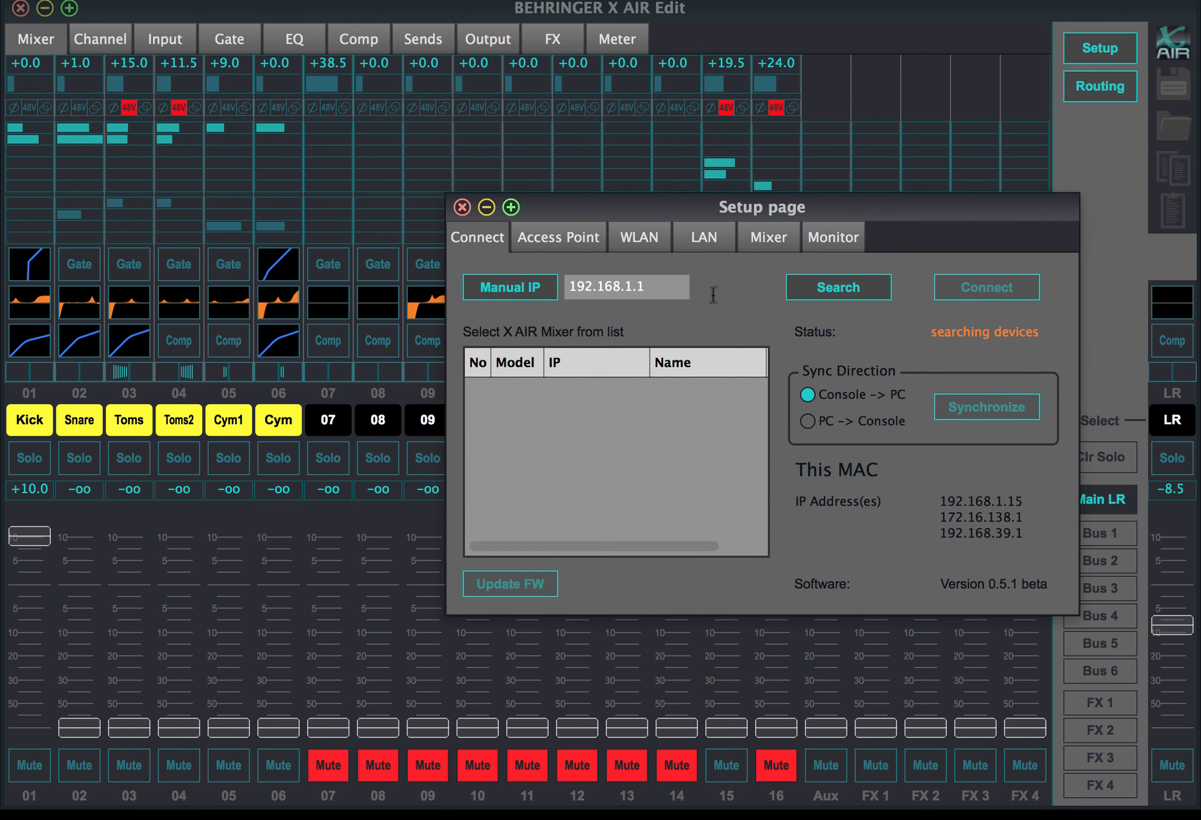
left_click(462, 206)
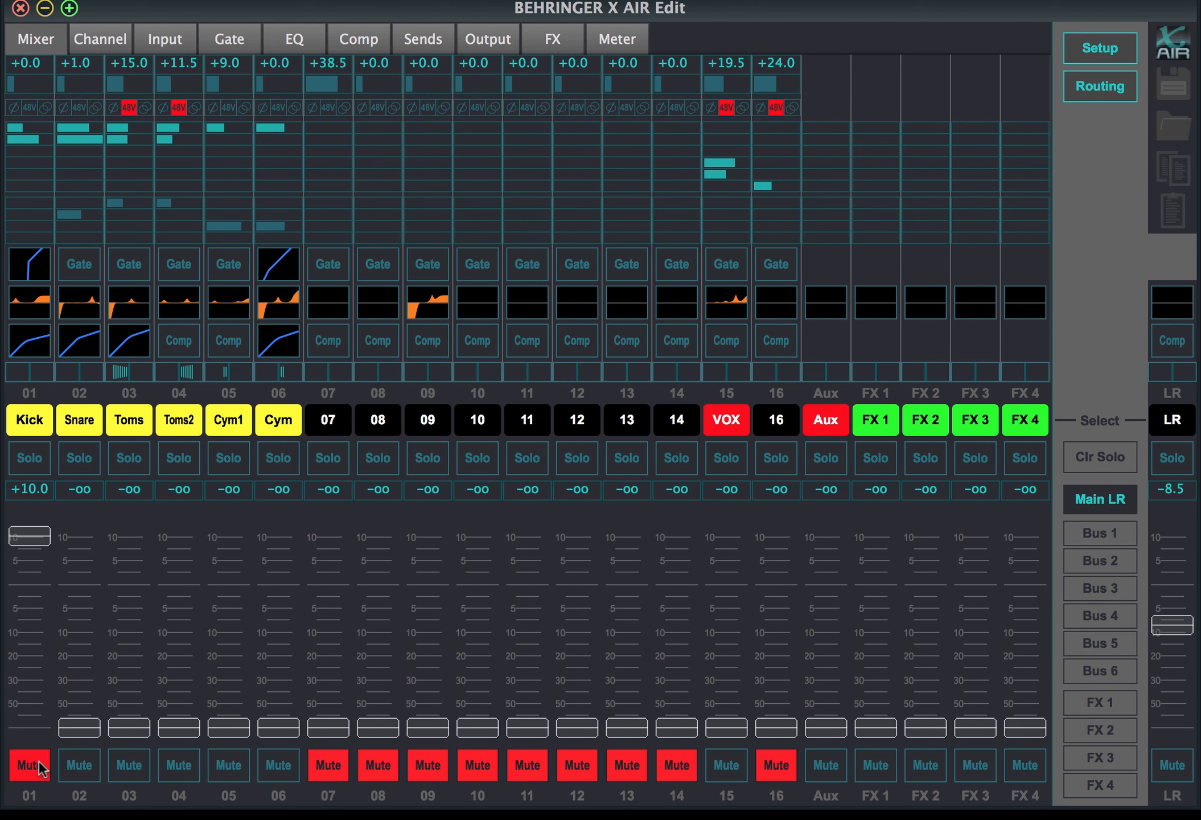
Mute and unmute the Snare and Toms channels in turn
left_click(77, 763)
left_click(77, 763)
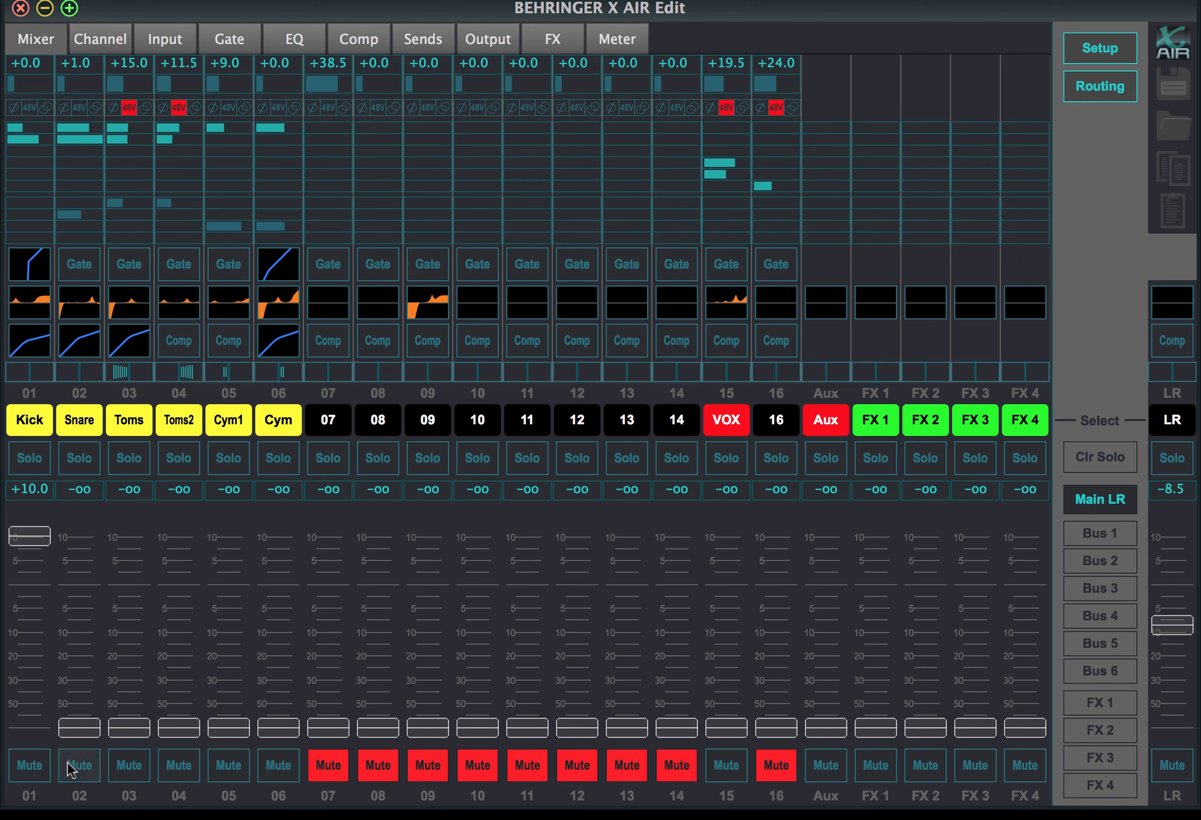
left_click(127, 762)
left_click(126, 763)
Raise the faders to -3.1 for Toms, -9.5 for Snare, -13.9 for Toms2, -11.8 for Cym1 and -6.4 for Cym
left_click_drag(128, 729, 147, 588)
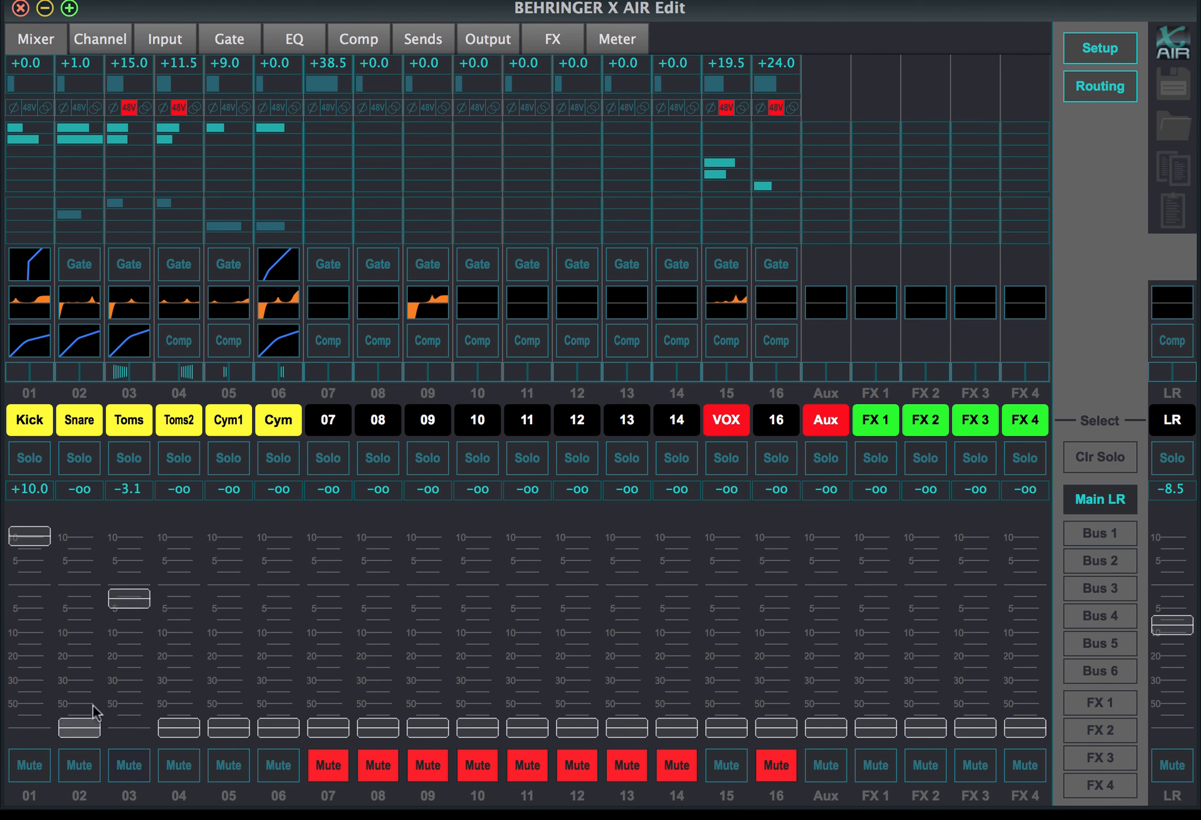
left_click_drag(81, 722, 81, 619)
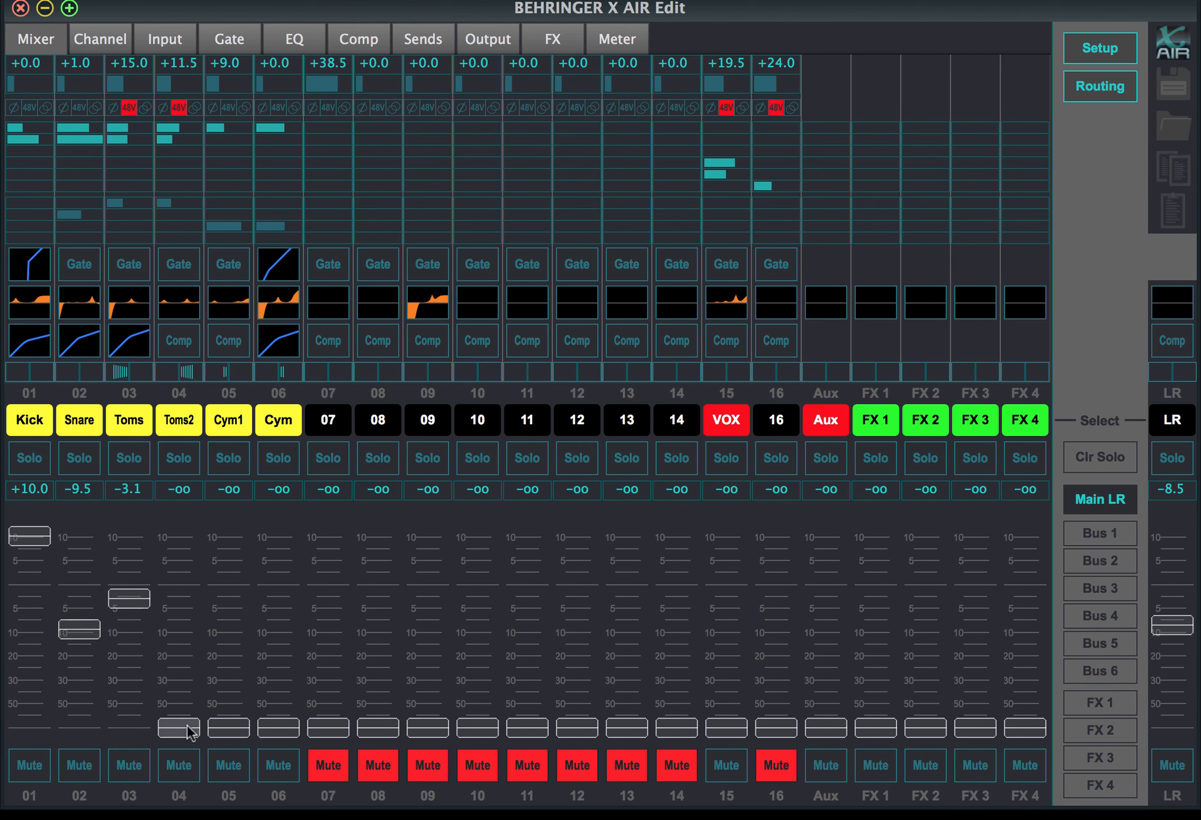
left_click_drag(187, 725, 199, 630)
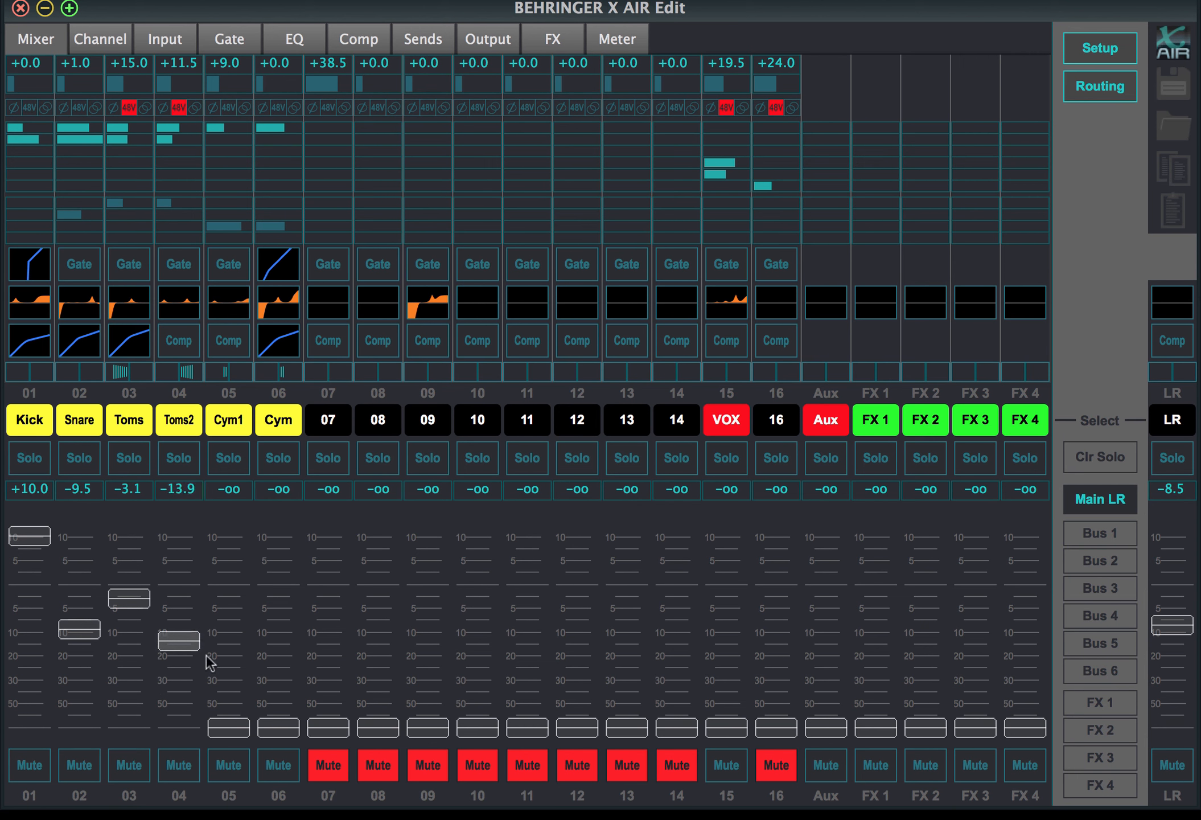
left_click_drag(238, 719, 239, 596)
left_click_drag(271, 732, 279, 609)
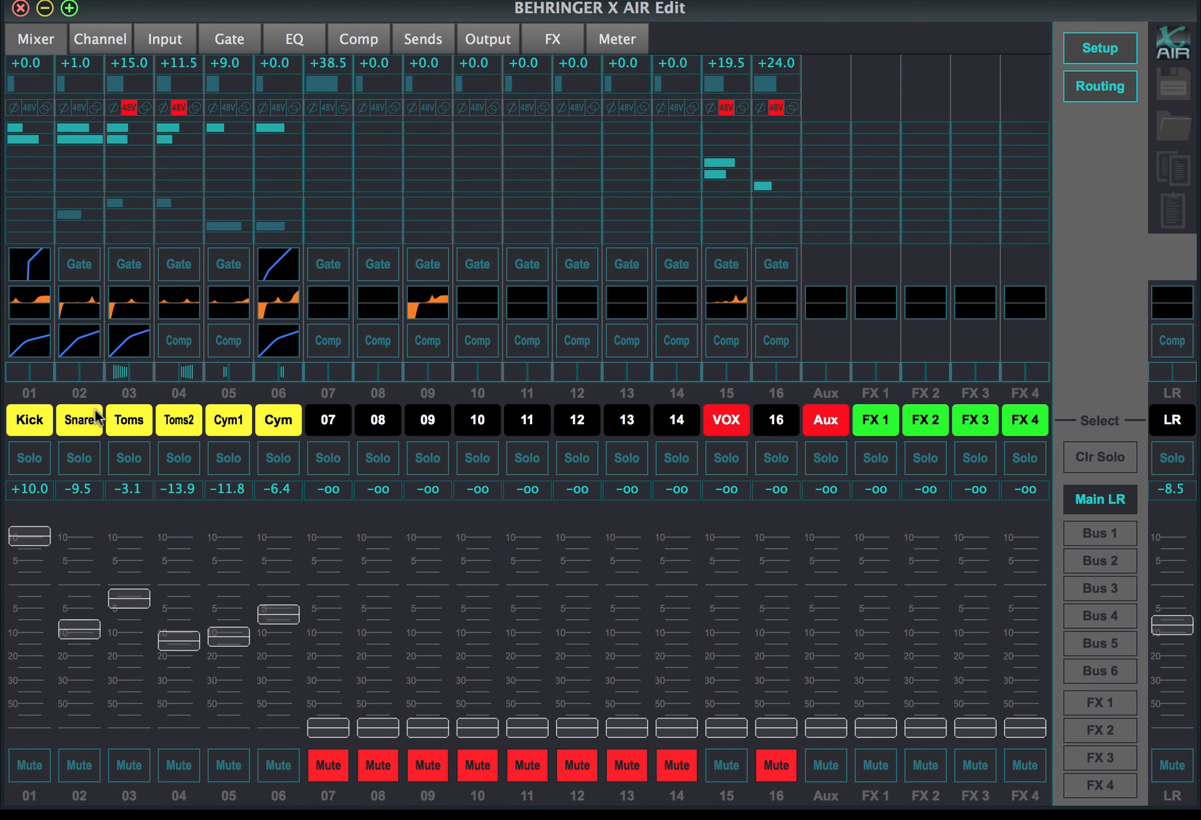
Rename channel 01 to Kick1 and set its label colour to magenta
left_click(30, 419)
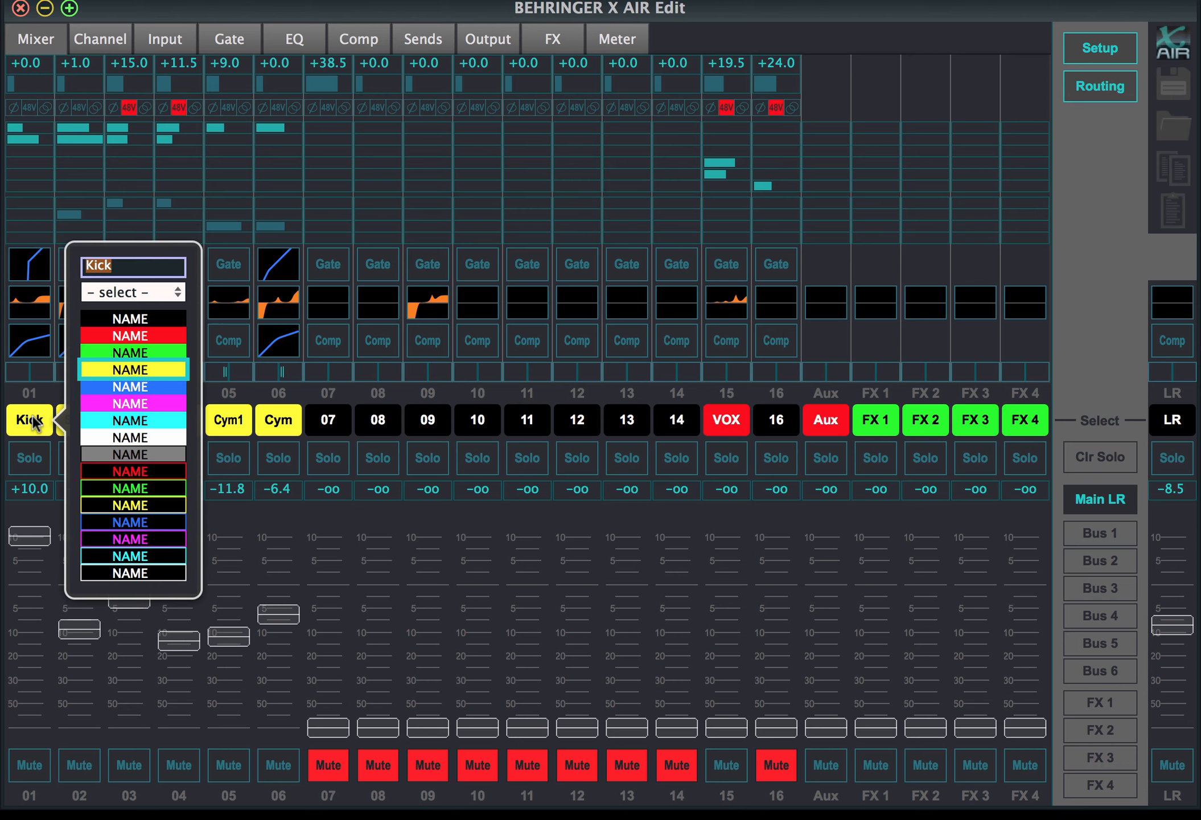
key("Right")
type("1")
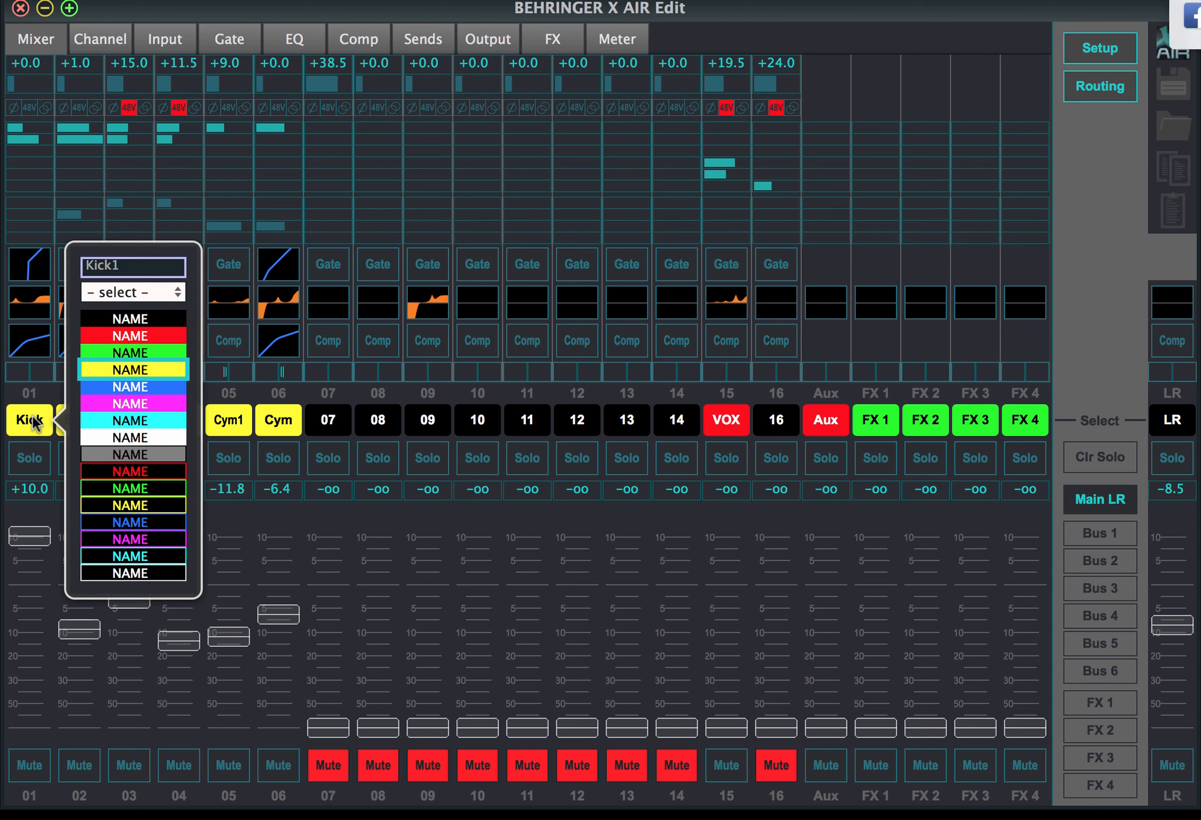
left_click(141, 400)
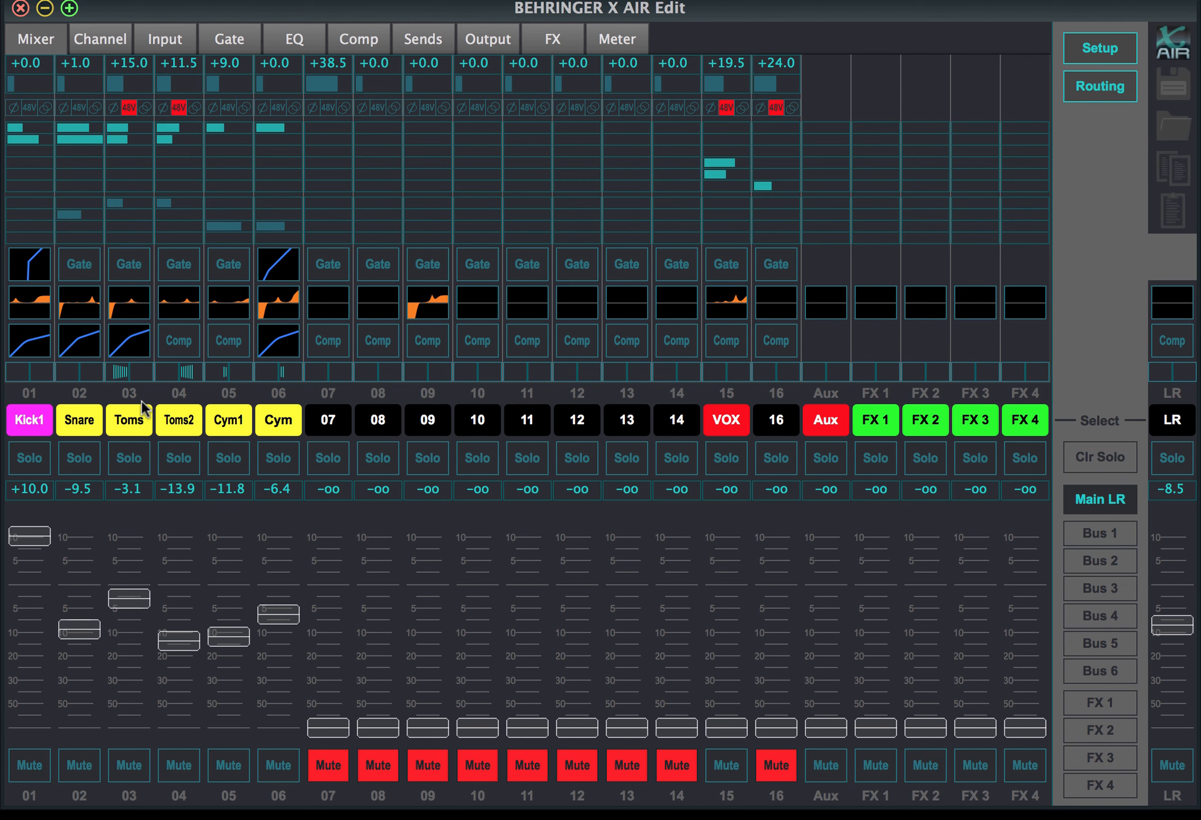
Set channel 01's label colour back to yellow and rename the channel Kick
left_click(23, 418)
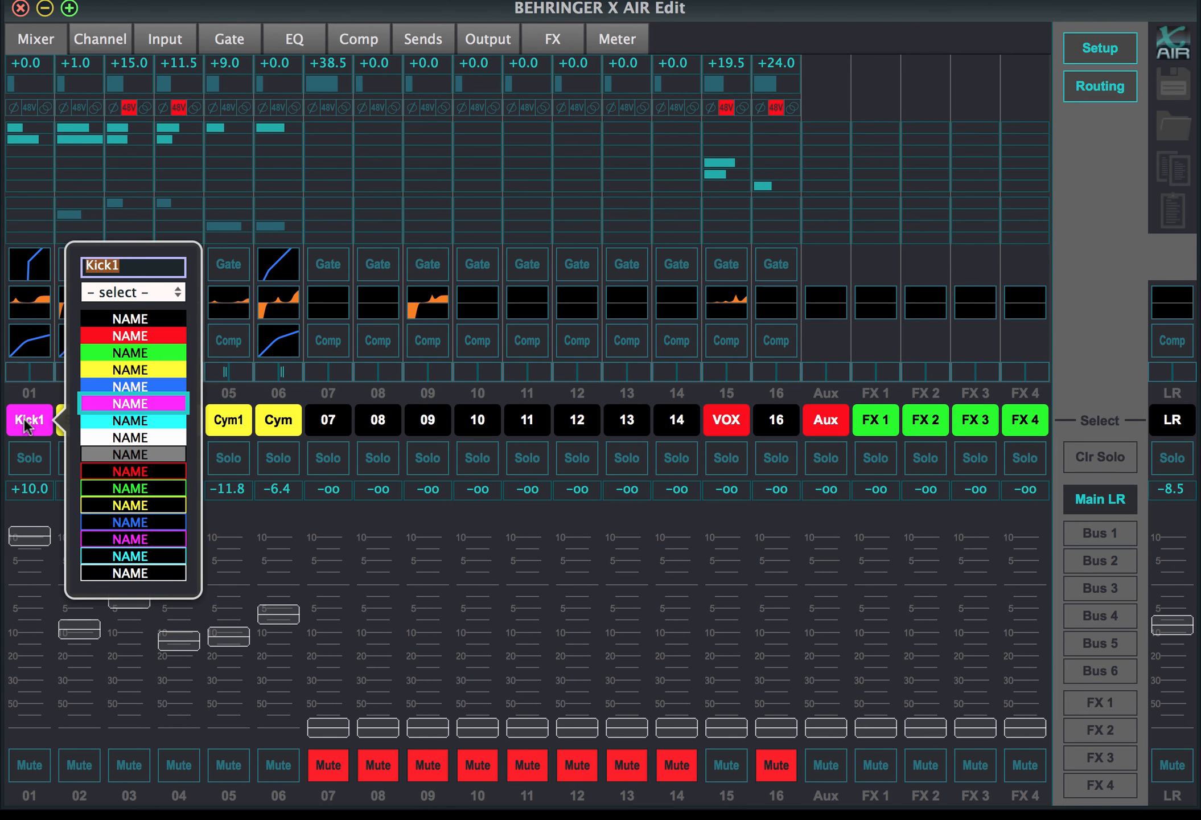
left_click(108, 367)
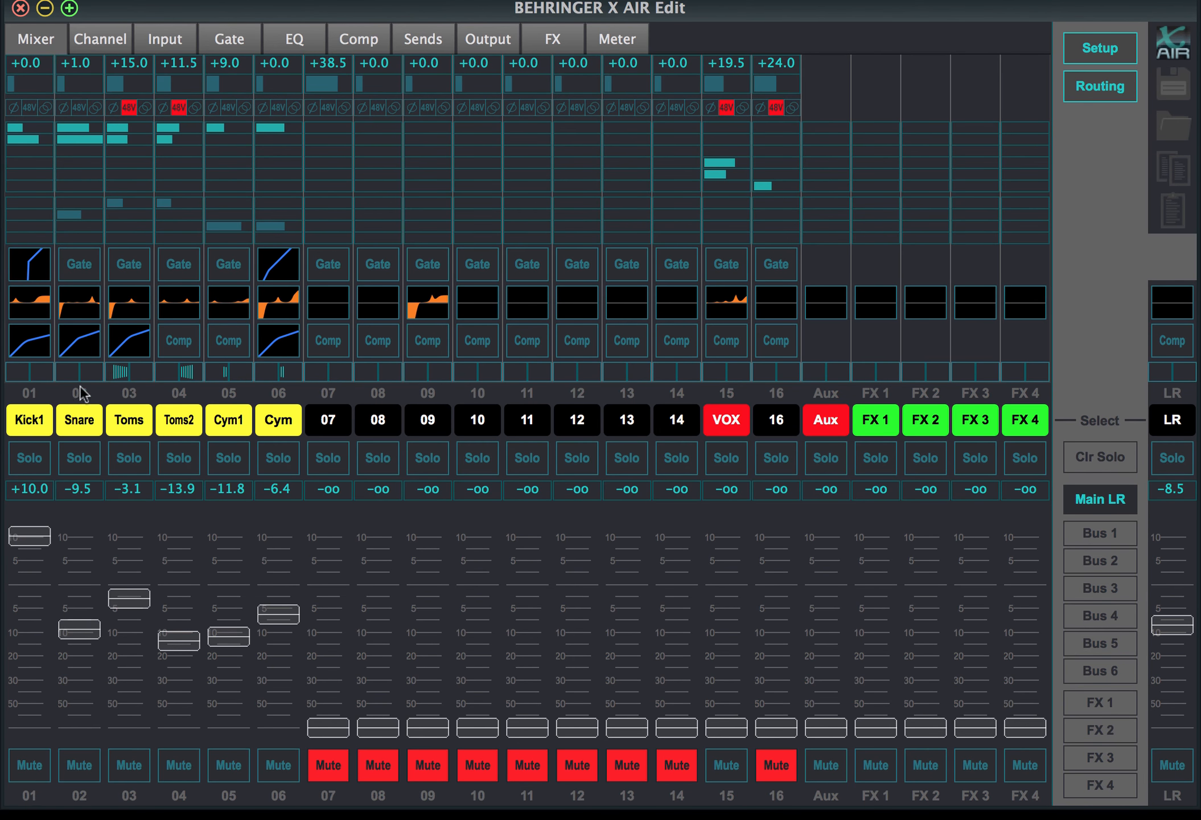
left_click(30, 423)
key("Right")
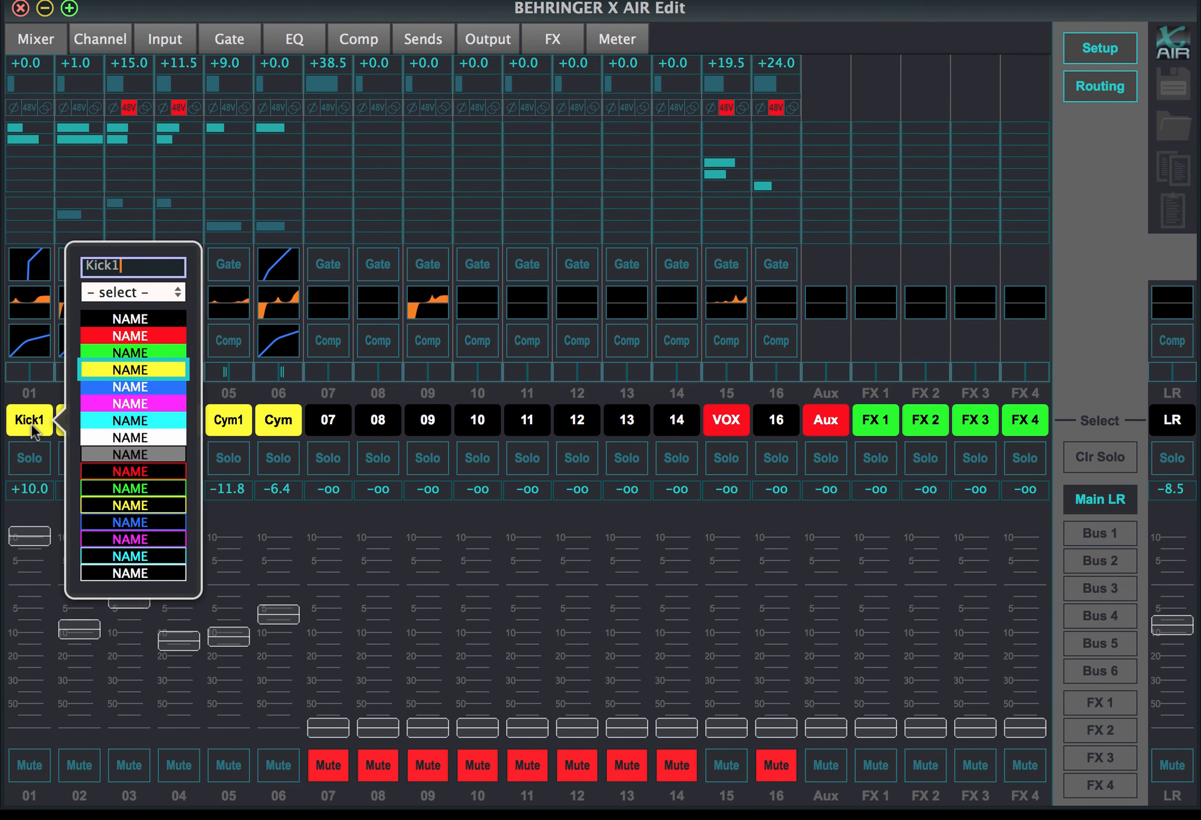
key("BackSpace")
key("Return")
left_click(28, 421)
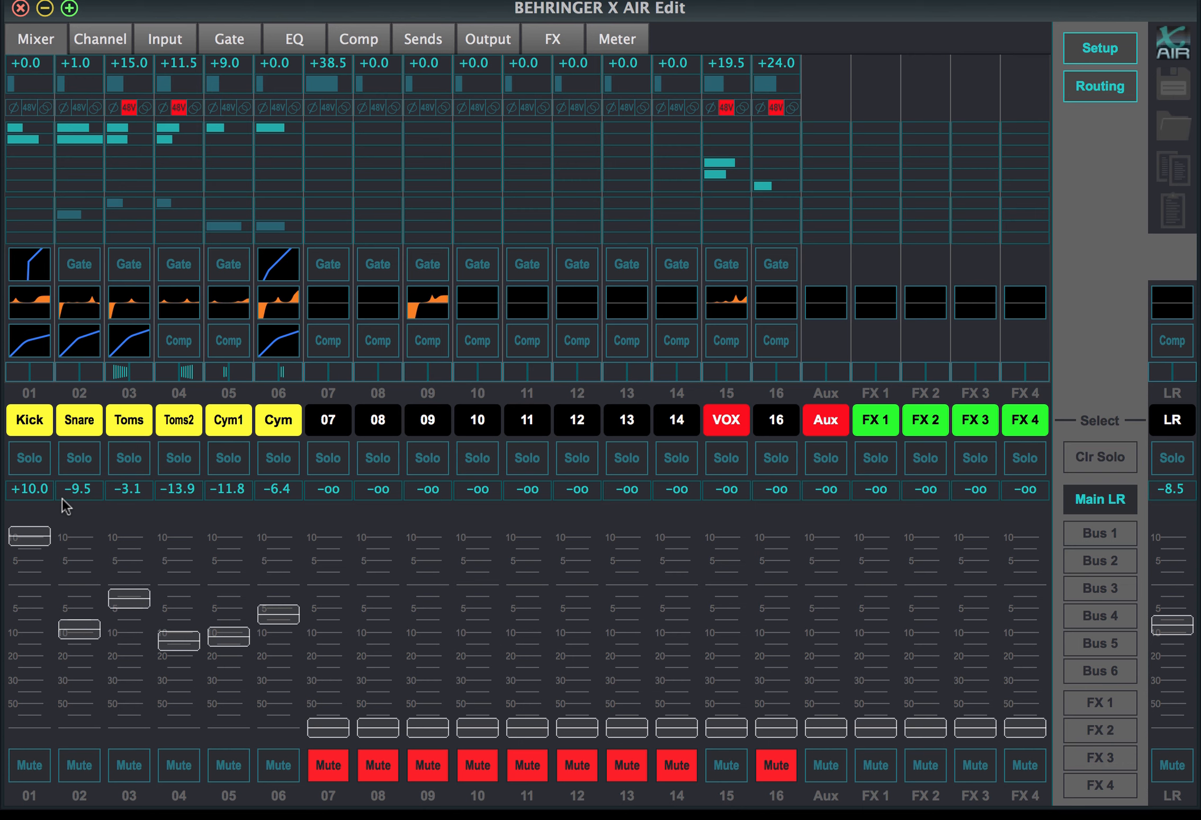
Toggle solo on the Kick channel several times and clear all solos
left_click(29, 455)
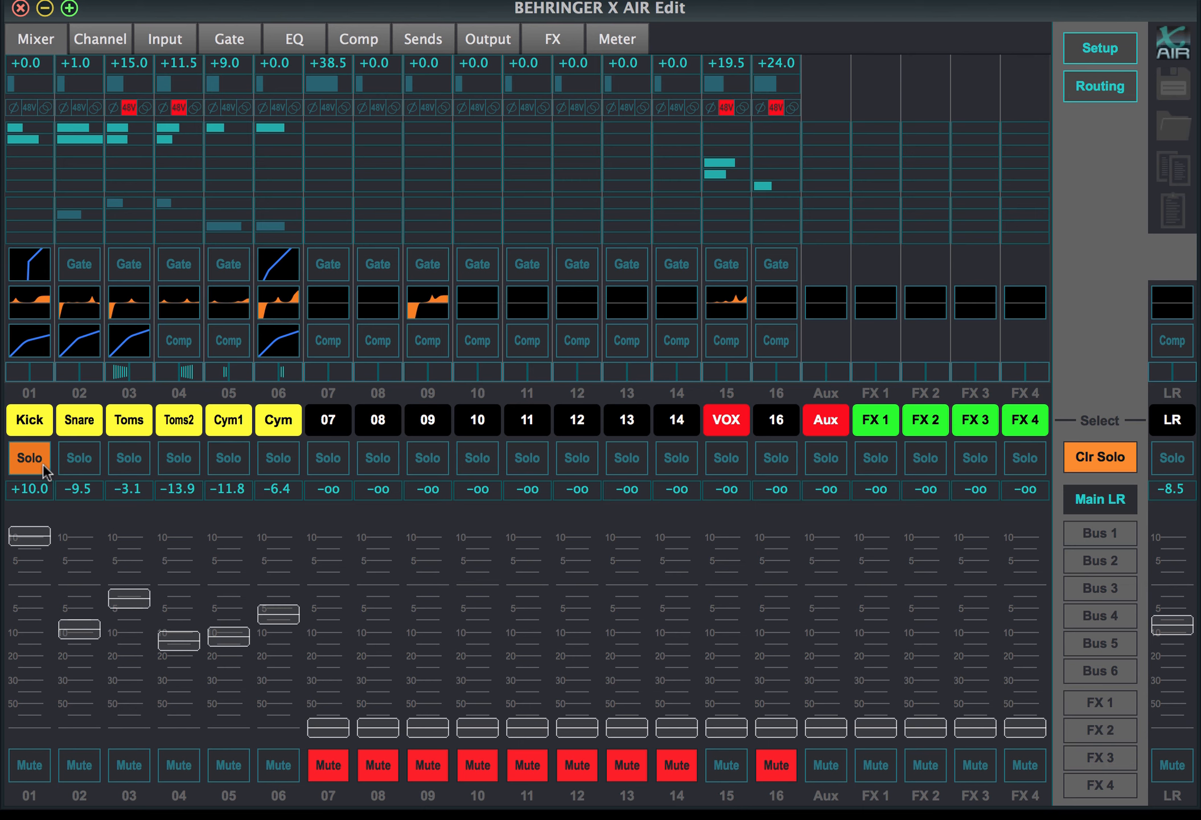
left_click(42, 463)
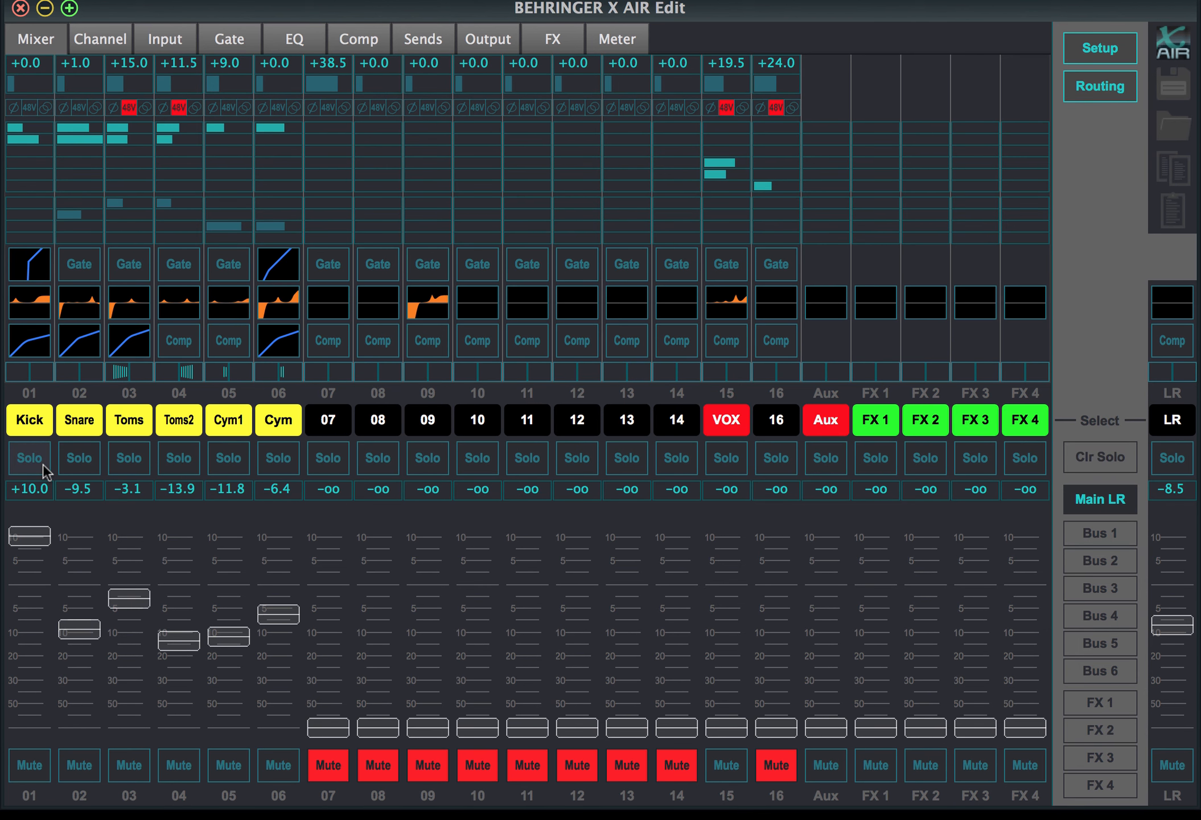
left_click(42, 463)
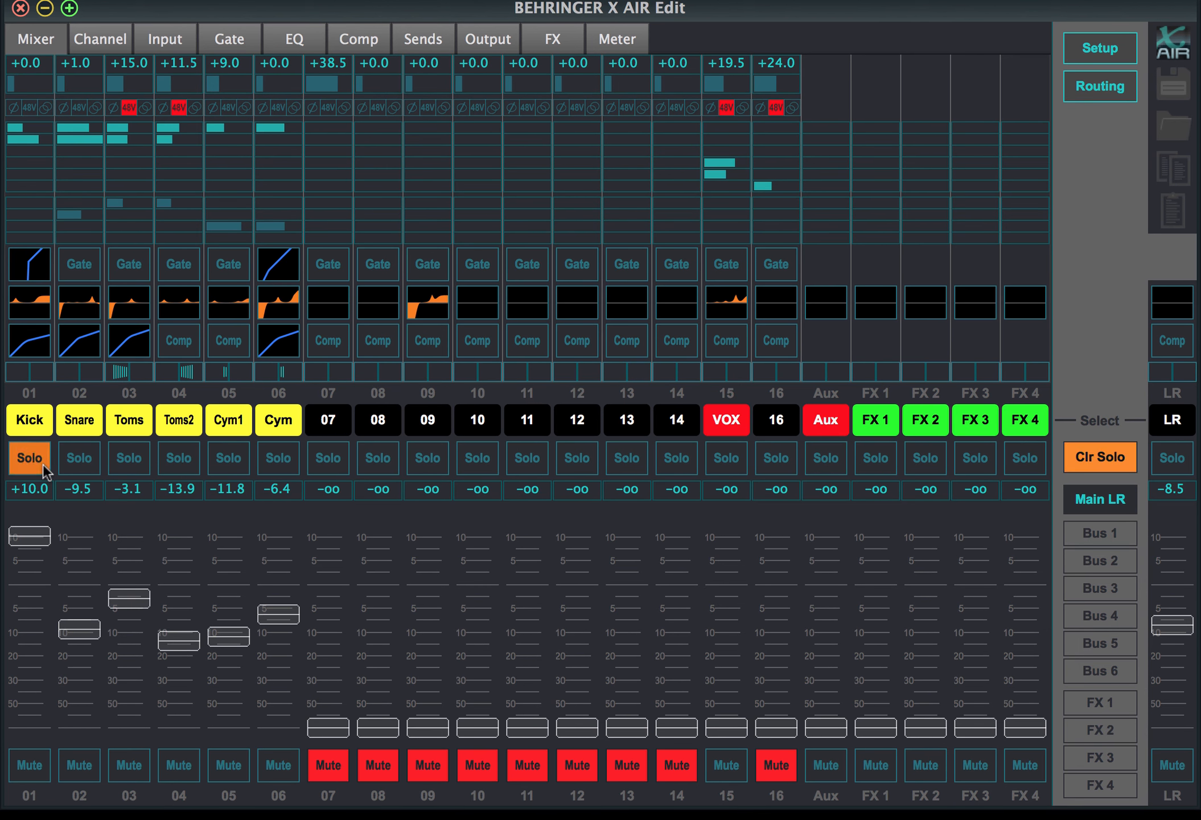
left_click(1103, 456)
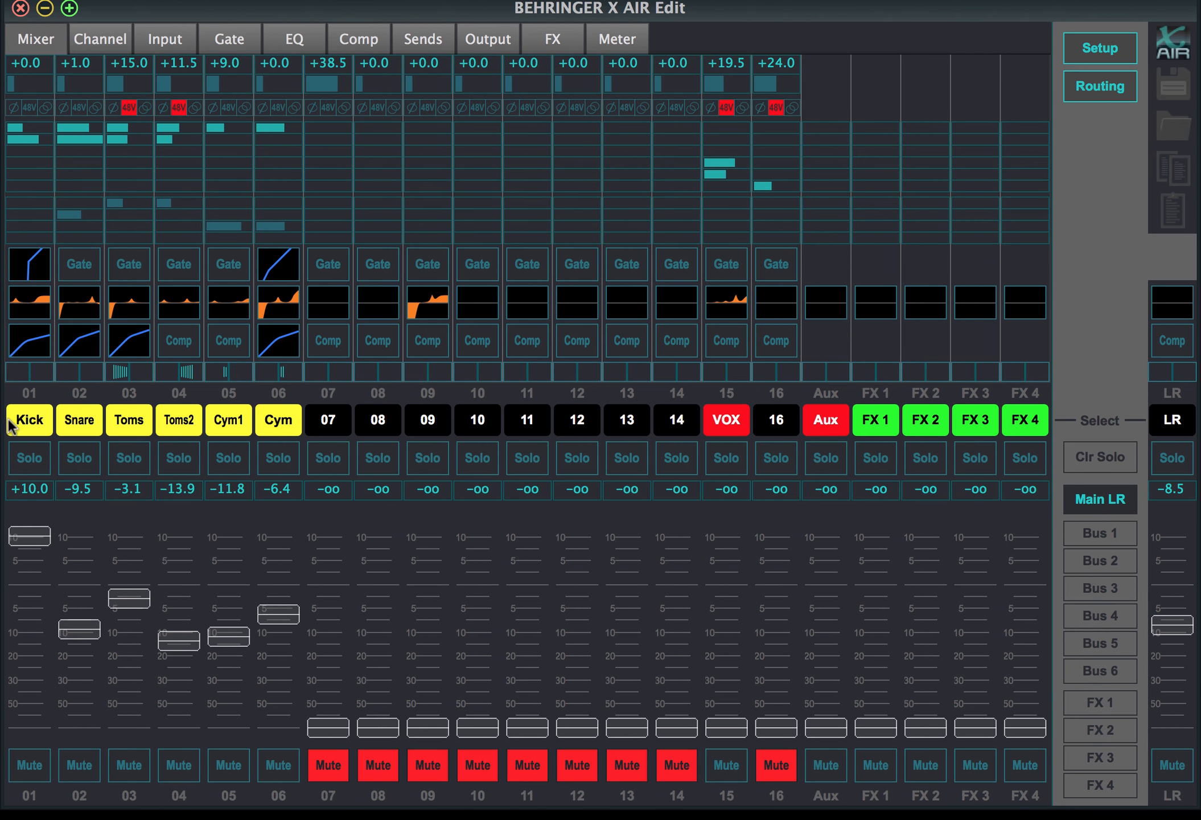
left_click(29, 456)
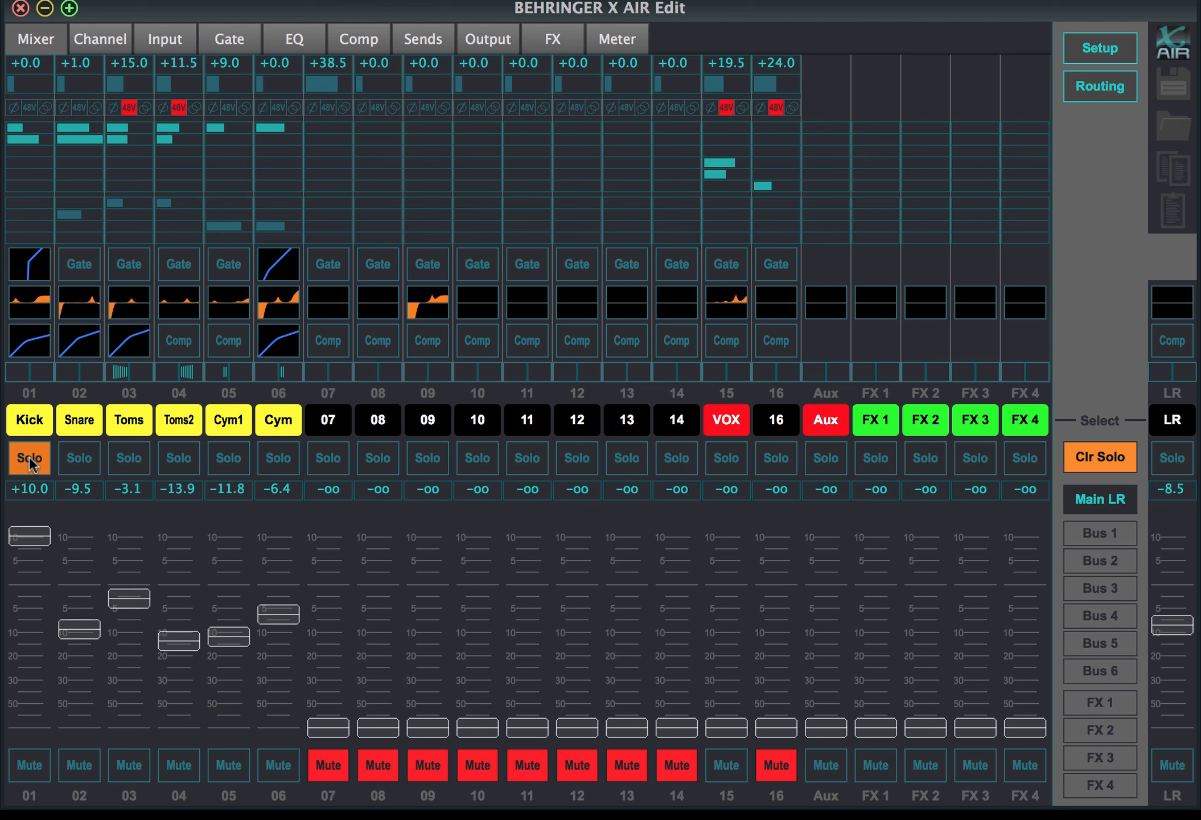
left_click(1116, 458)
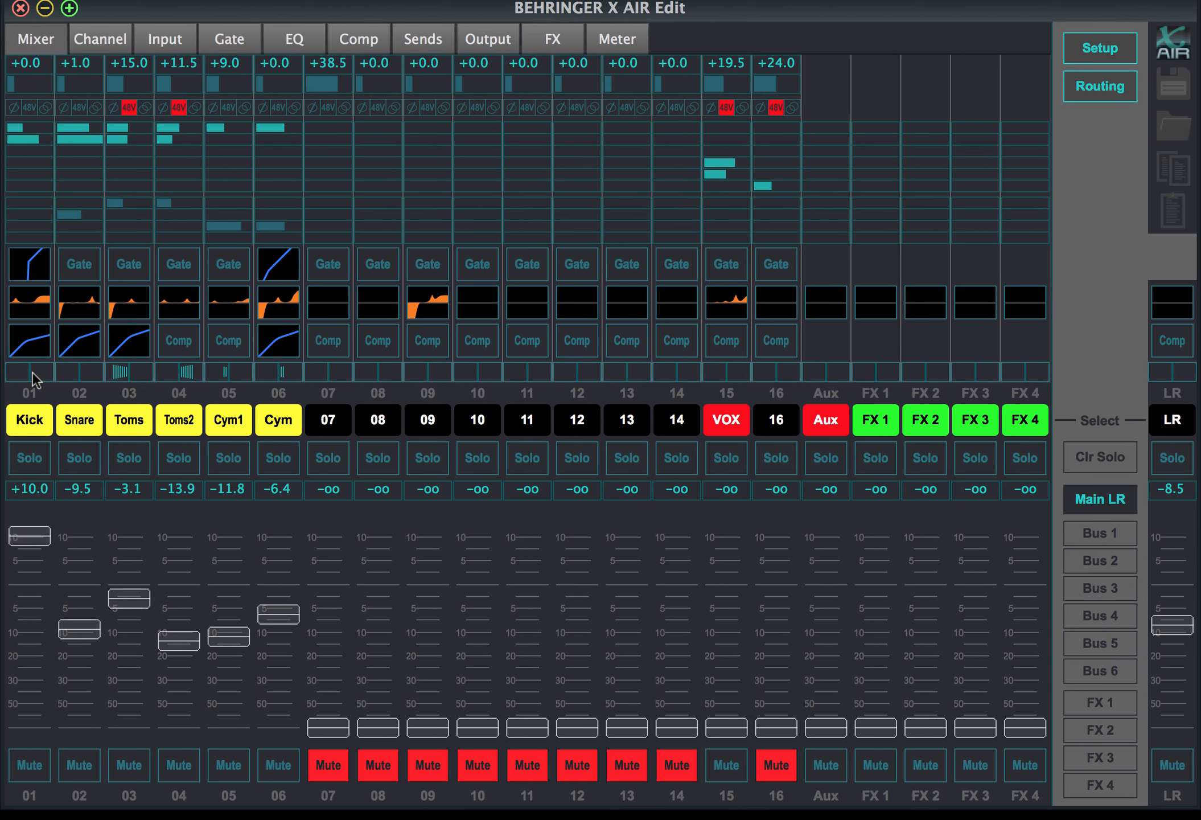
Stereo-link the Kick and Snare channels
key("Tab")
mouse_move(30, 372)
left_mouse_down()
mouse_move(96, 375)
mouse_move(2, 390)
mouse_move(28, 375)
left_mouse_up()
left_click(38, 346)
left_click(46, 108)
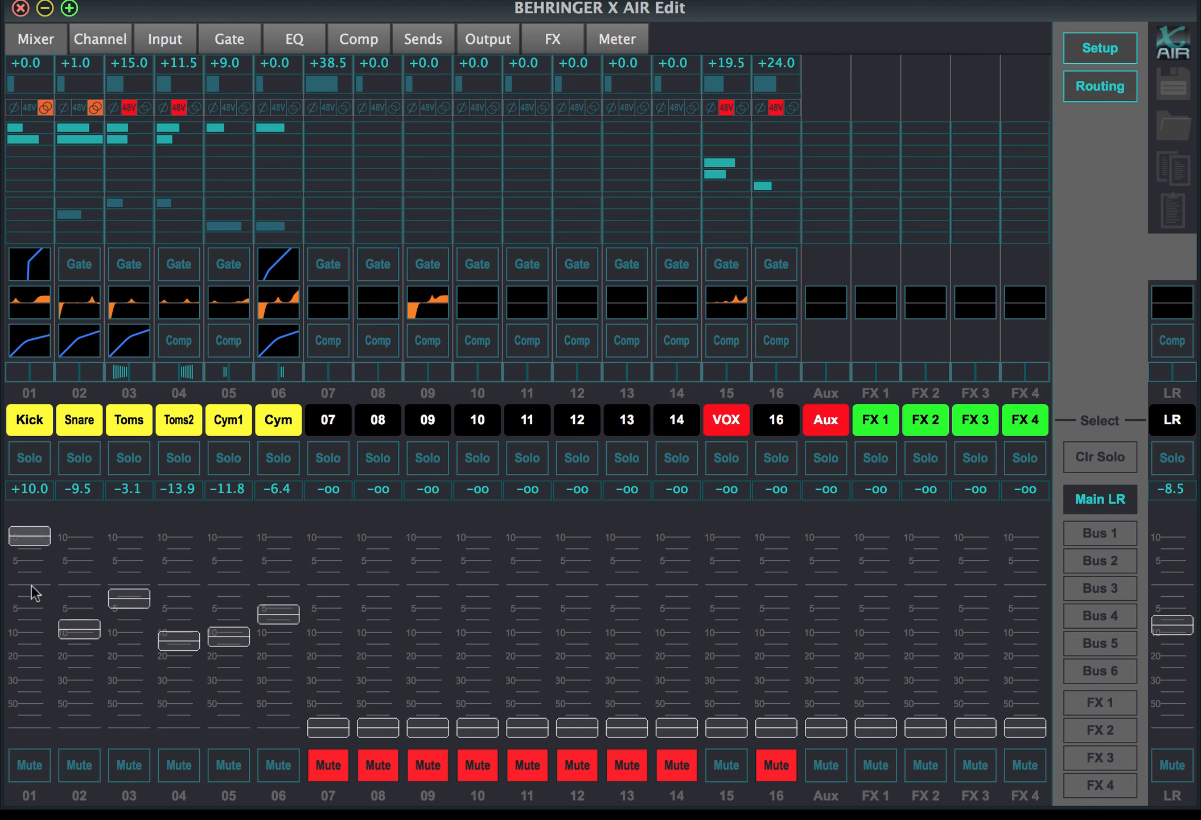
Lower the Kick fader to +5.9 and remove the stereo link between Kick and Snare
left_click_drag(33, 538, 33, 567)
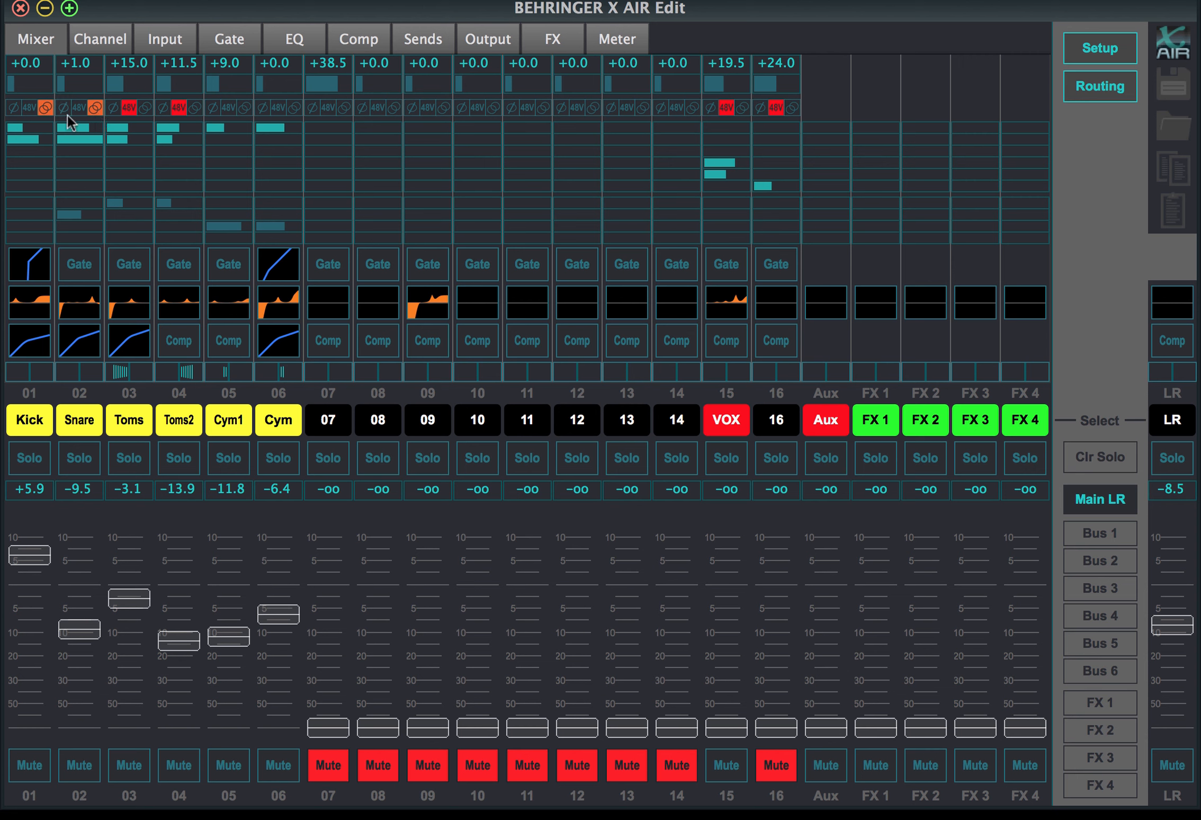
left_click(47, 108)
mouse_move(13, 89)
left_mouse_down()
mouse_move(5, 96)
mouse_move(20, 88)
left_mouse_up()
Select the Cym, Cym1, Toms2, Toms and Snare channels one after another to examine their strips
left_click(284, 423)
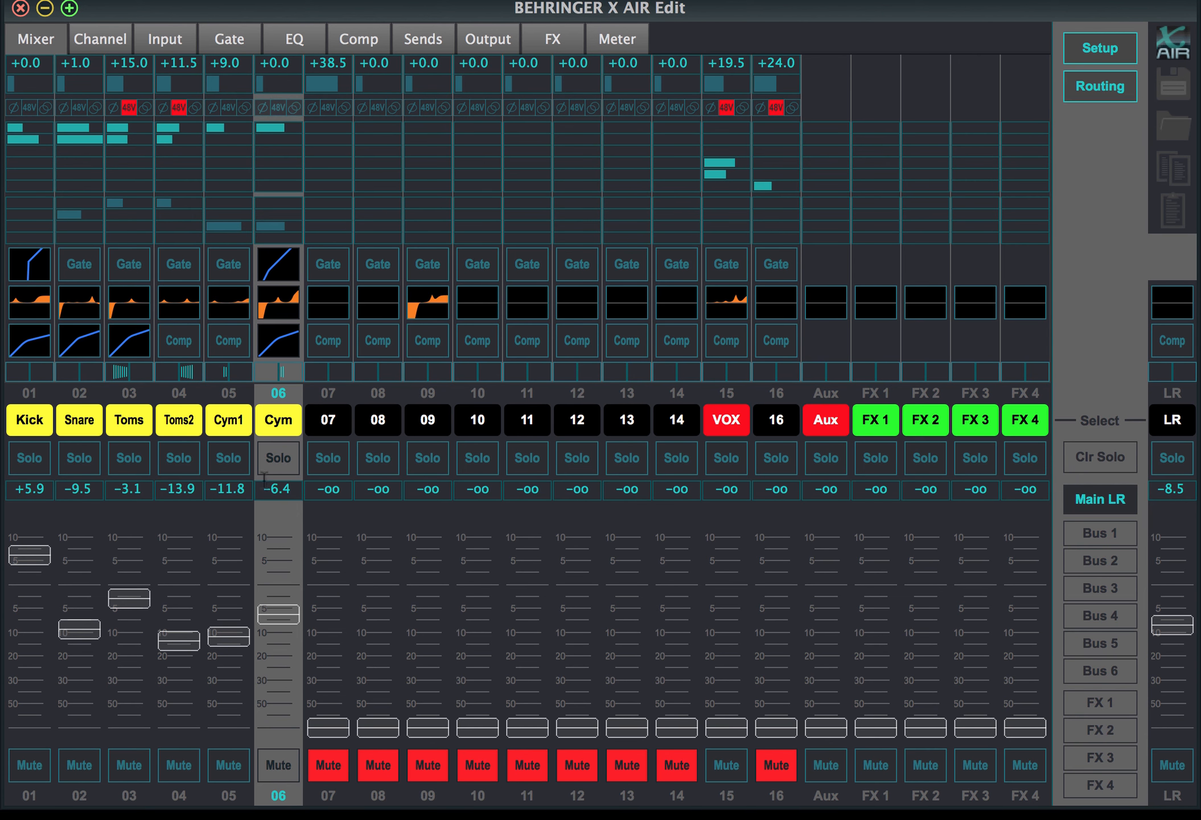
left_click(21, 773)
left_click(228, 422)
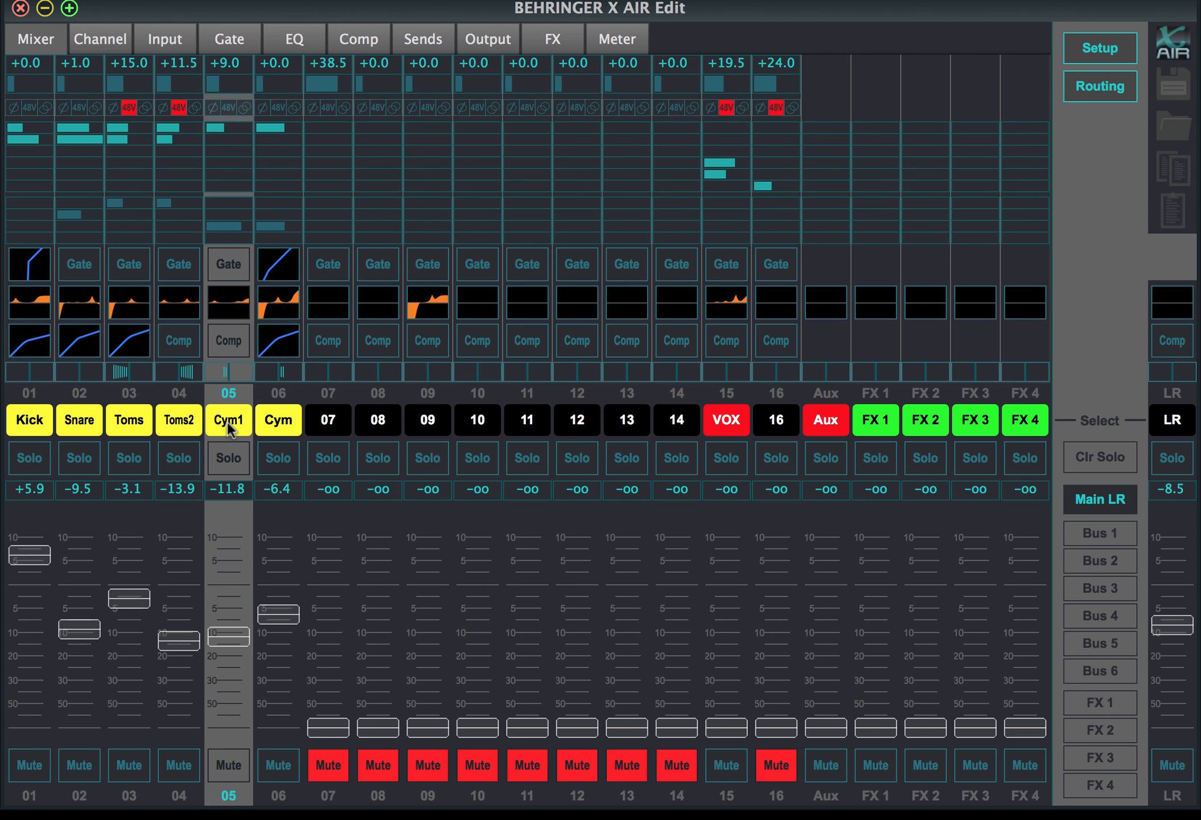
left_click(186, 425)
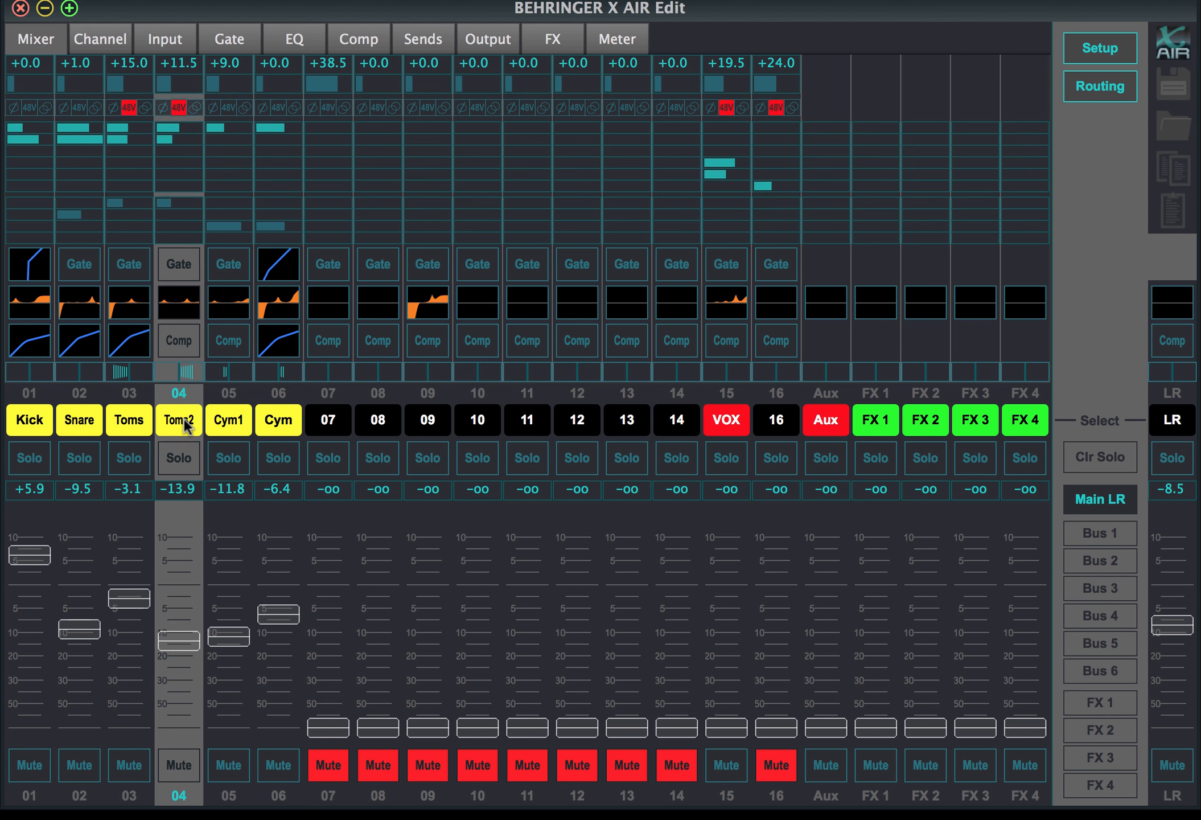
left_click(137, 425)
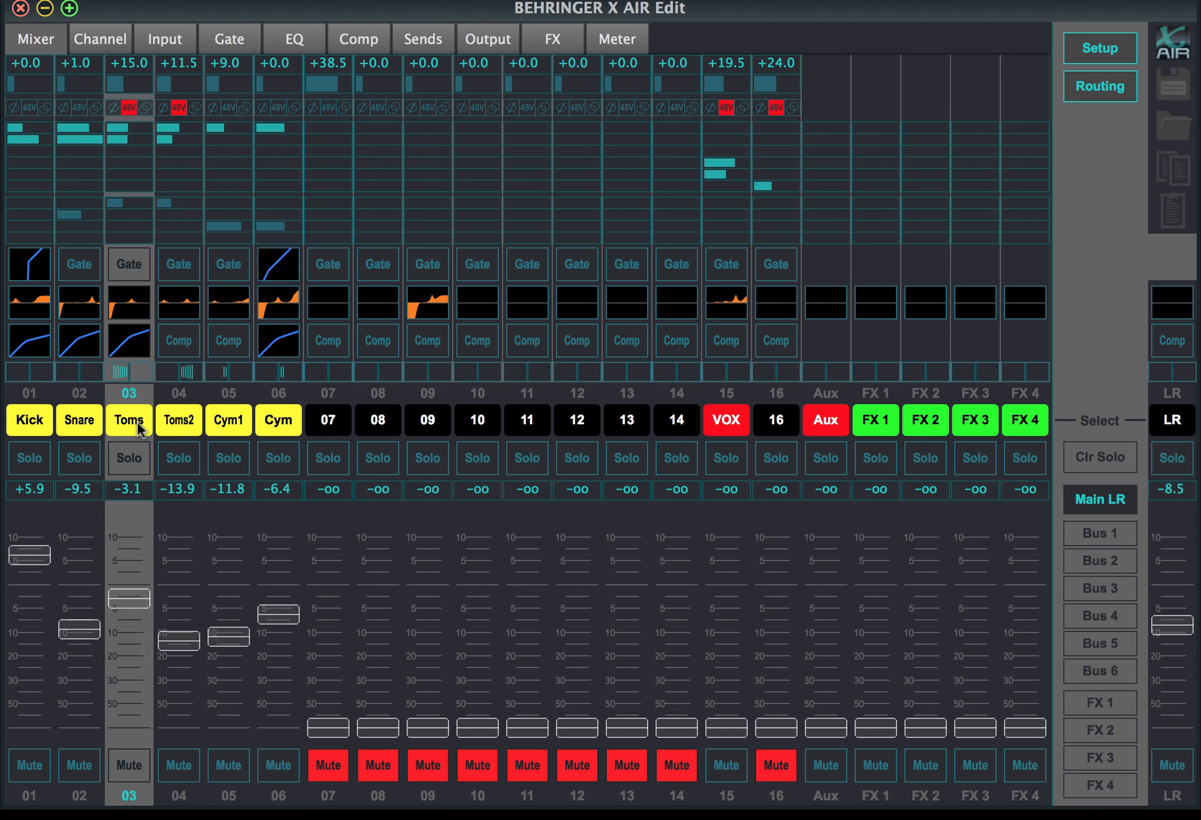
left_click(276, 424)
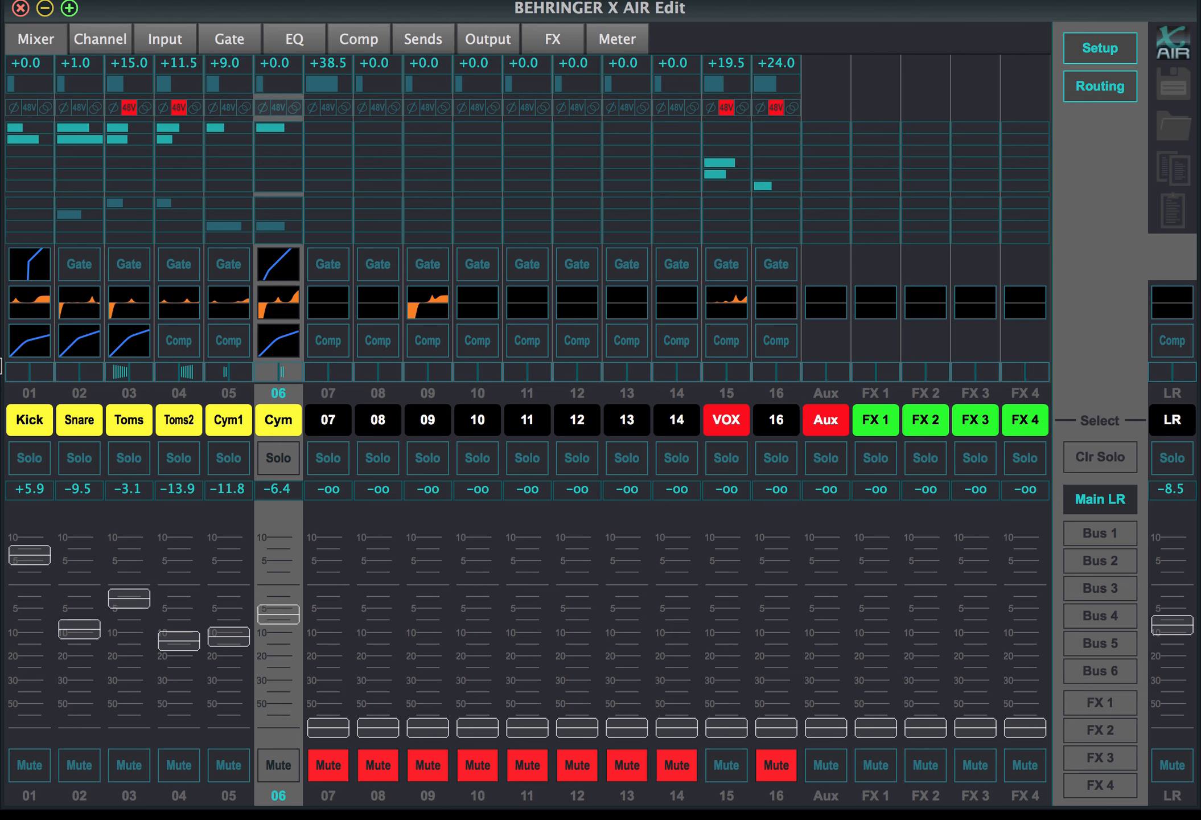
left_click(84, 417)
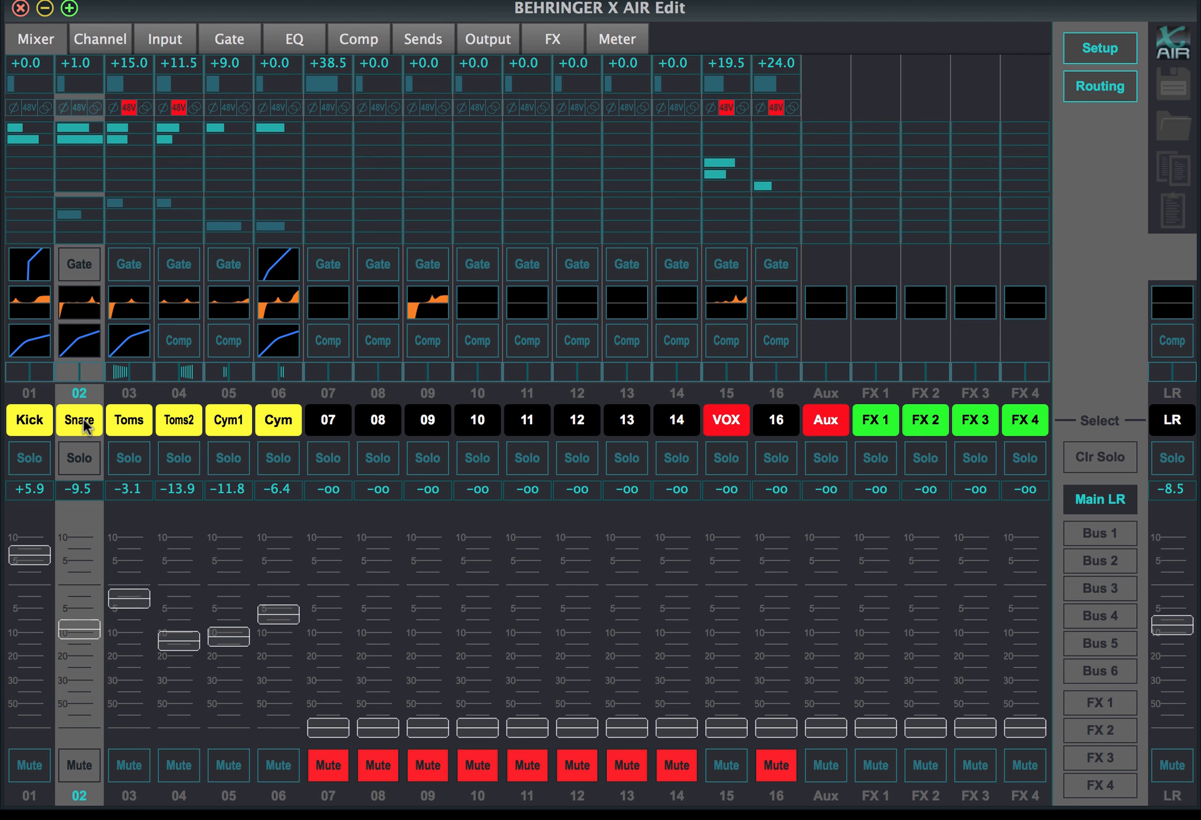
Show the detailed channel settings for Cym and raise its mic gain slightly
left_click(291, 426)
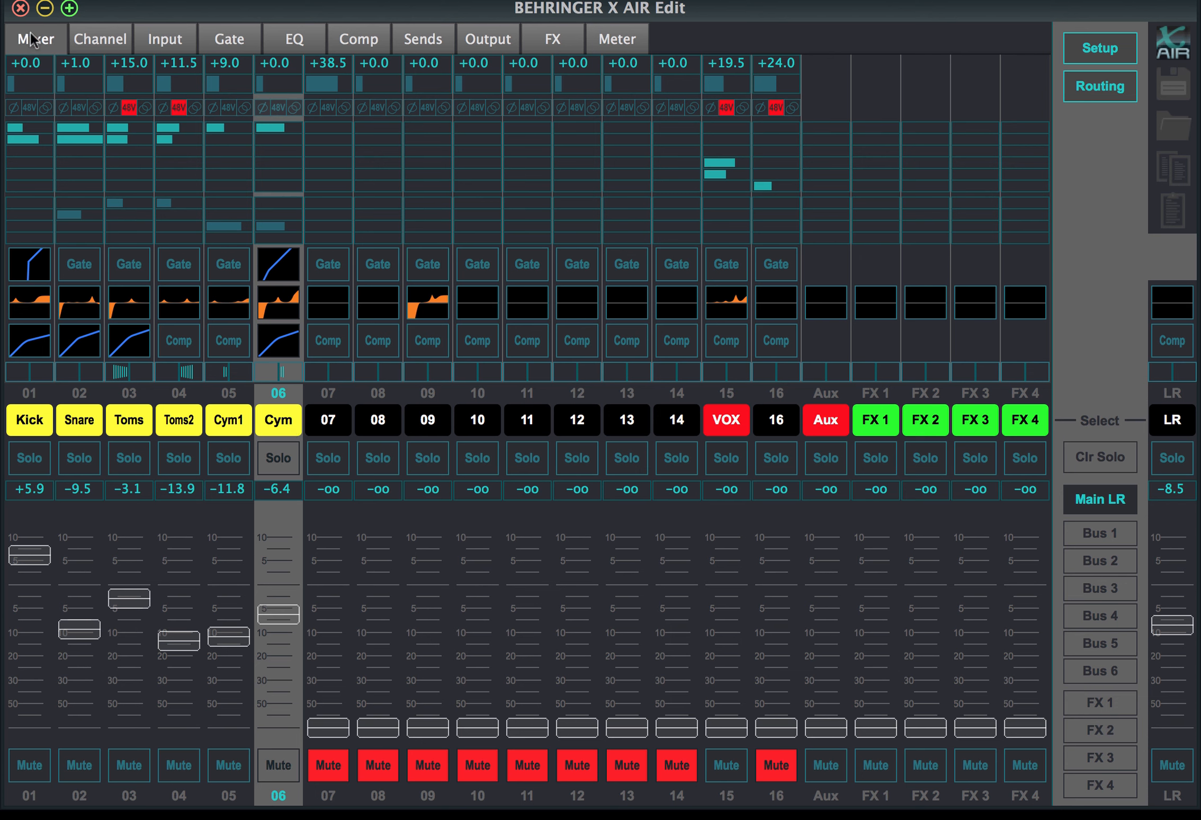
left_click(111, 40)
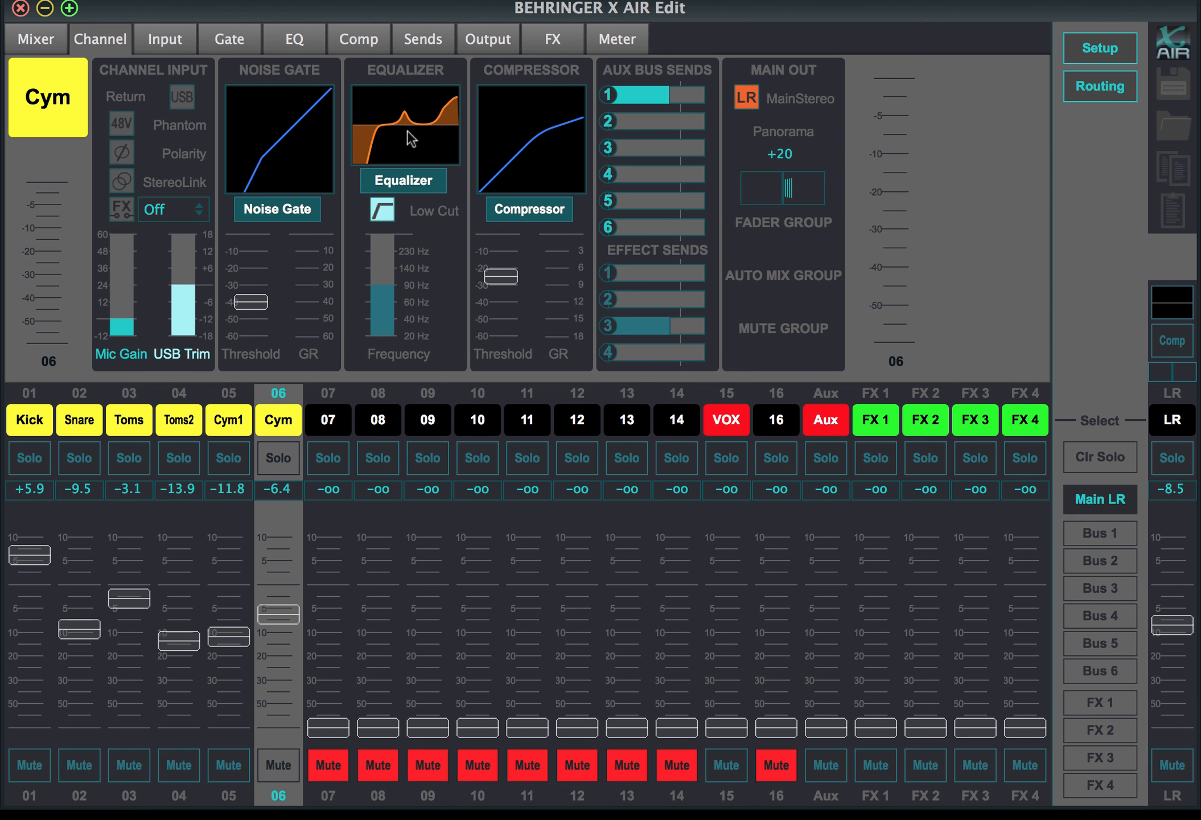
mouse_move(121, 321)
left_click_drag(122, 323, 130, 232)
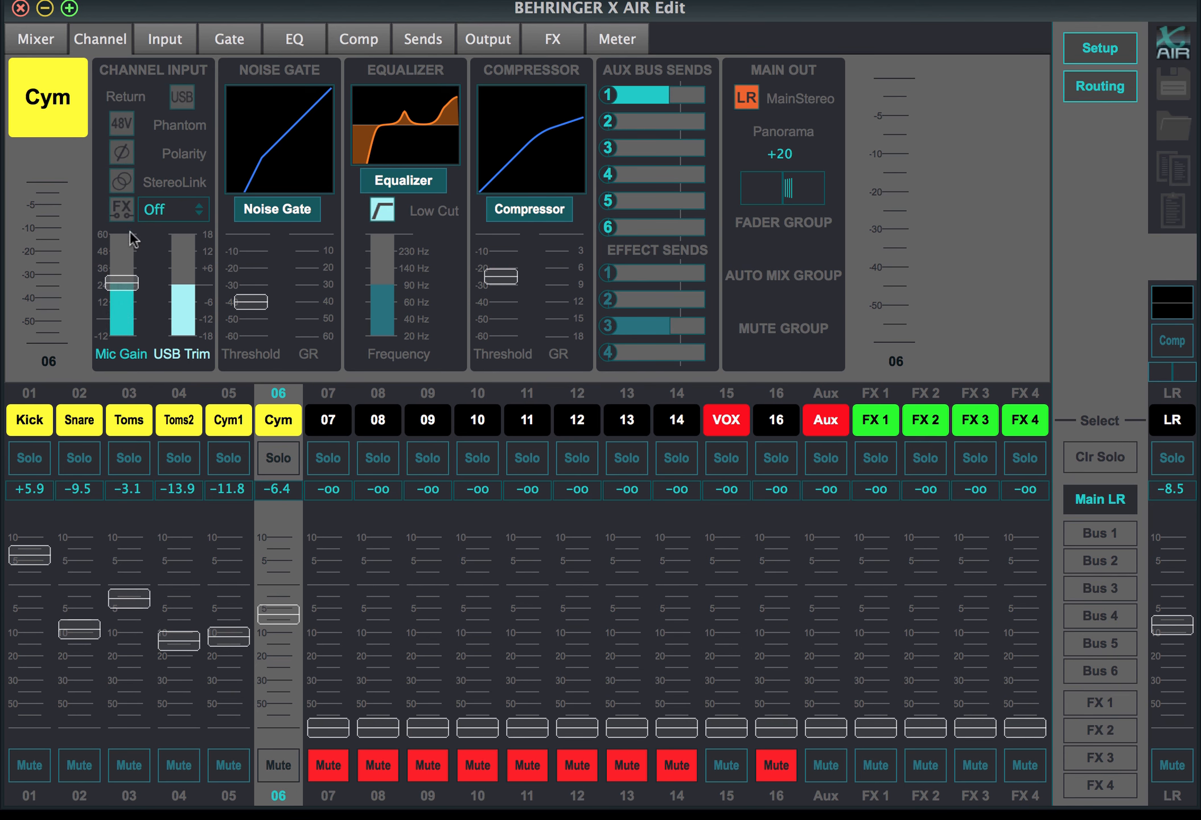
mouse_move(122, 316)
left_mouse_down()
mouse_move(132, 210)
mouse_move(119, 311)
left_mouse_up()
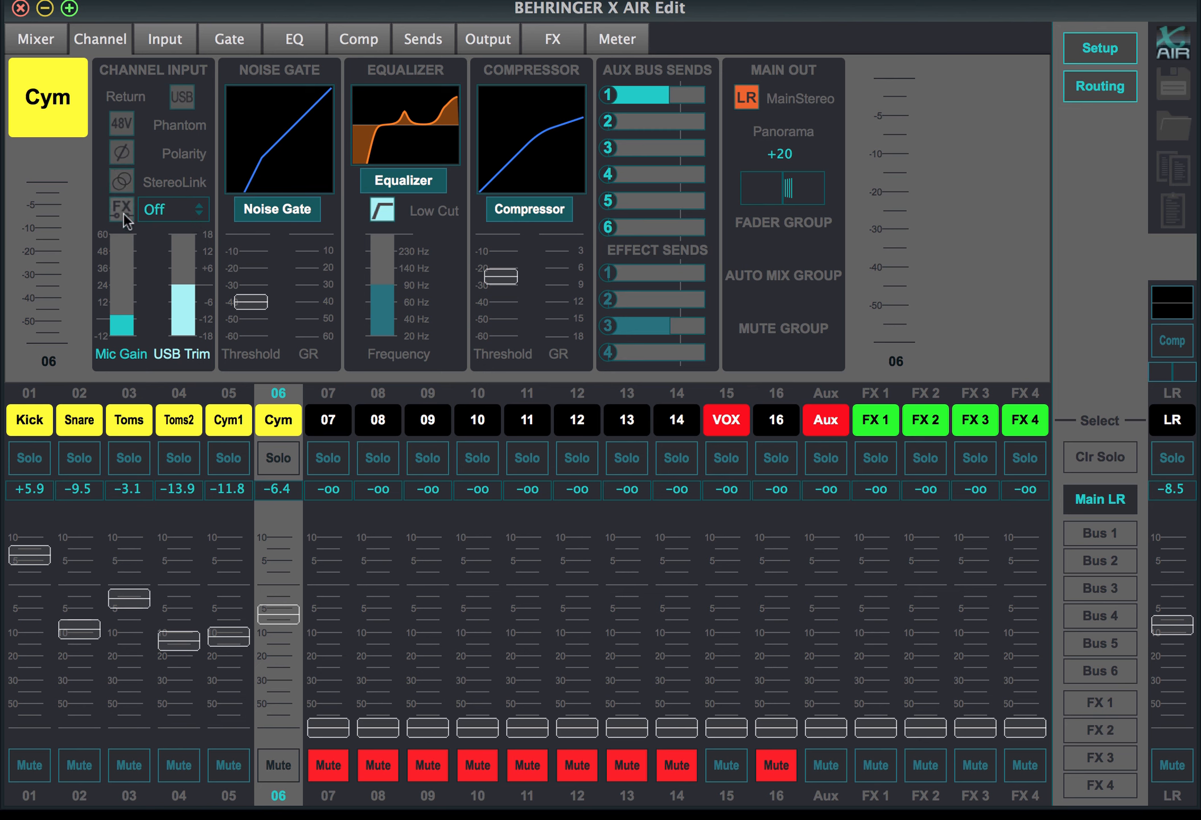
Examine the available insert effect slots for the Cym channel, keeping the insert set to Off
left_click(200, 210)
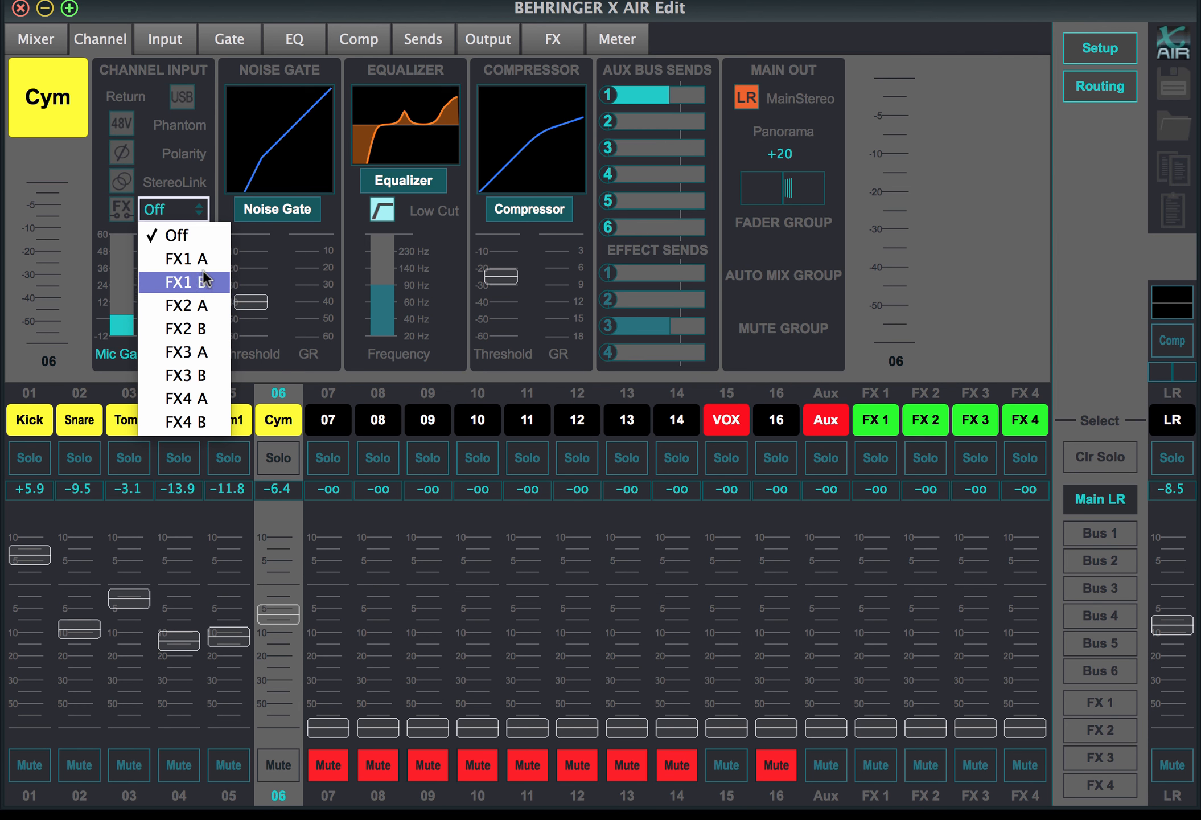
left_click(179, 156)
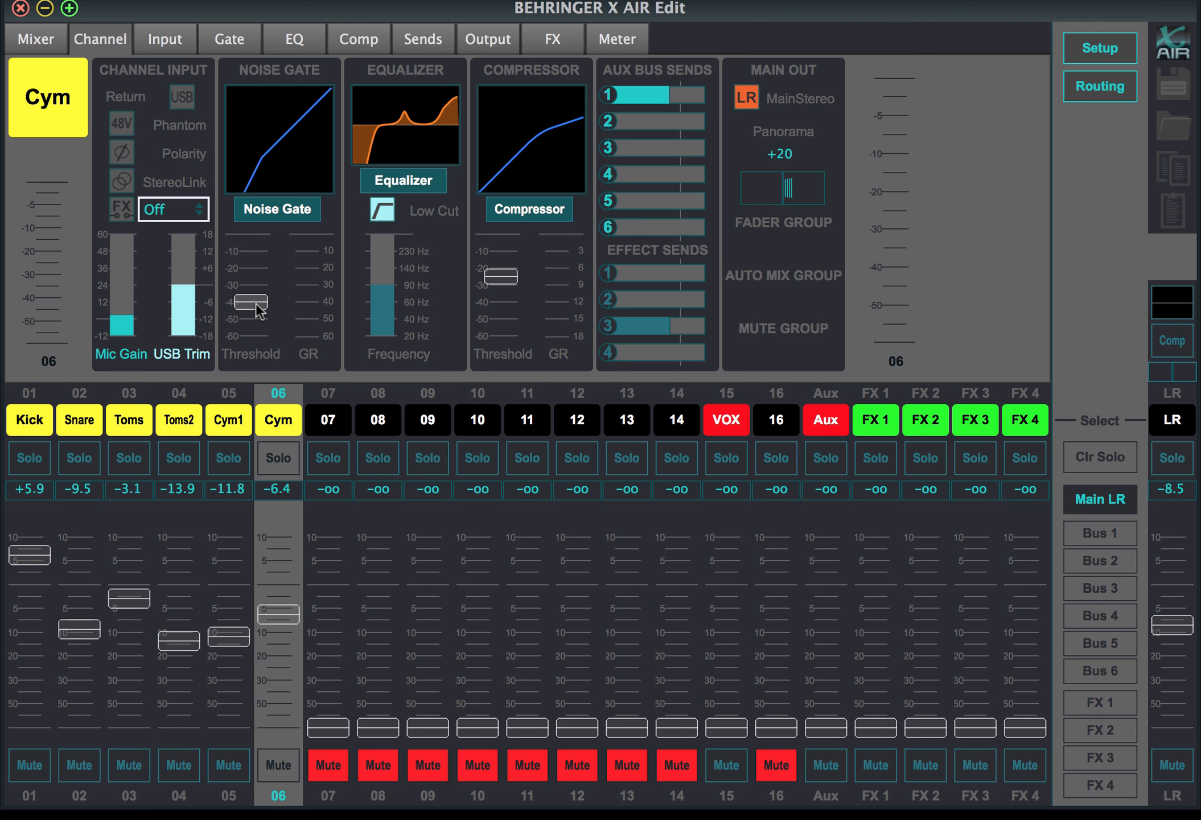
Nudge the Cym channel's noise gate and compressor thresholds and switch its noise gate off
left_click_drag(259, 310, 261, 312)
left_click_drag(510, 278, 508, 276)
left_click(295, 206)
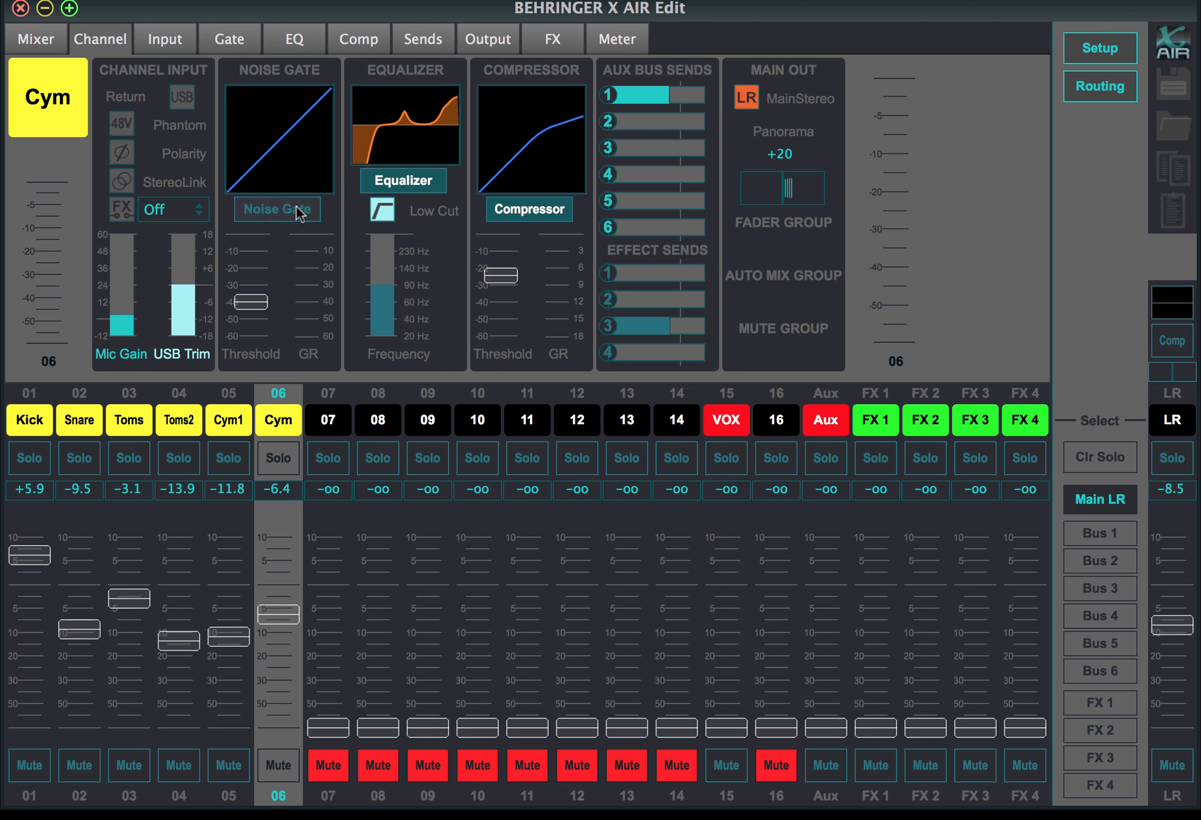
Switch off the Cym channel's compressor and compare its processing with the Toms channel, returning to Cym
left_click(502, 210)
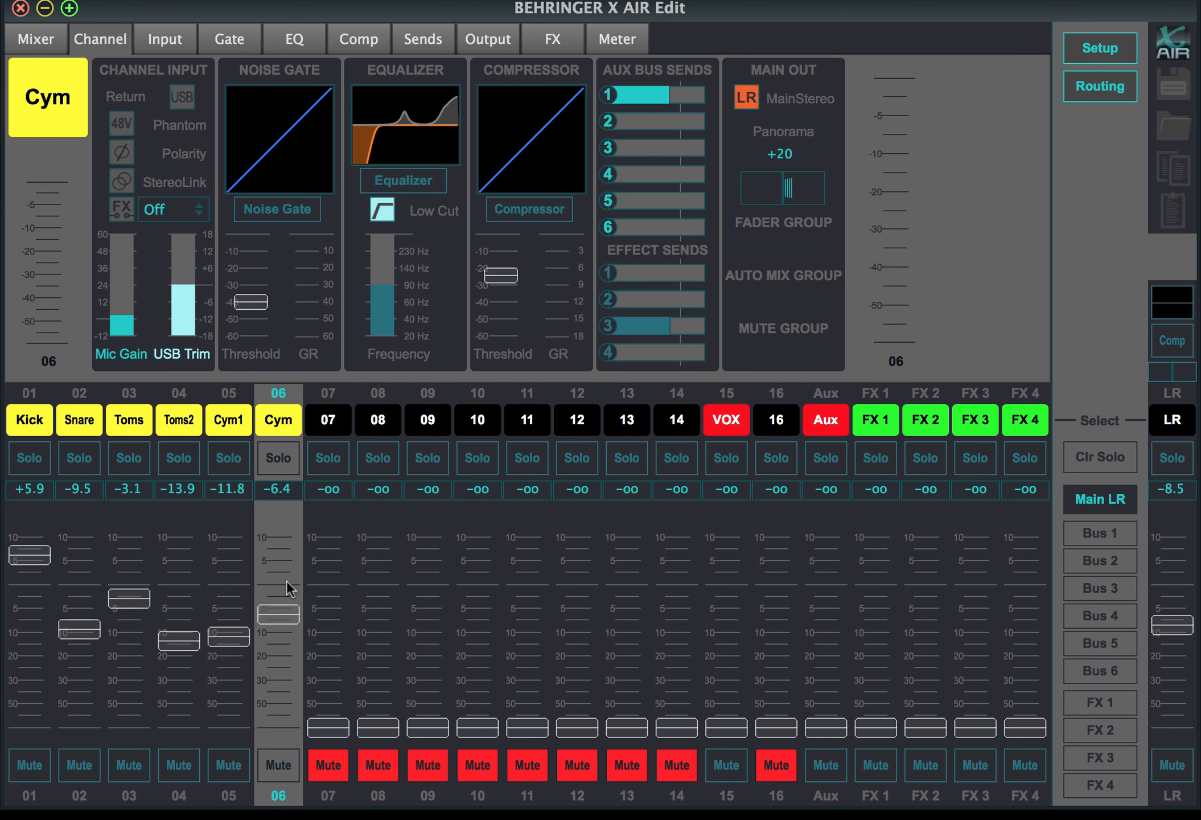
left_click(126, 425)
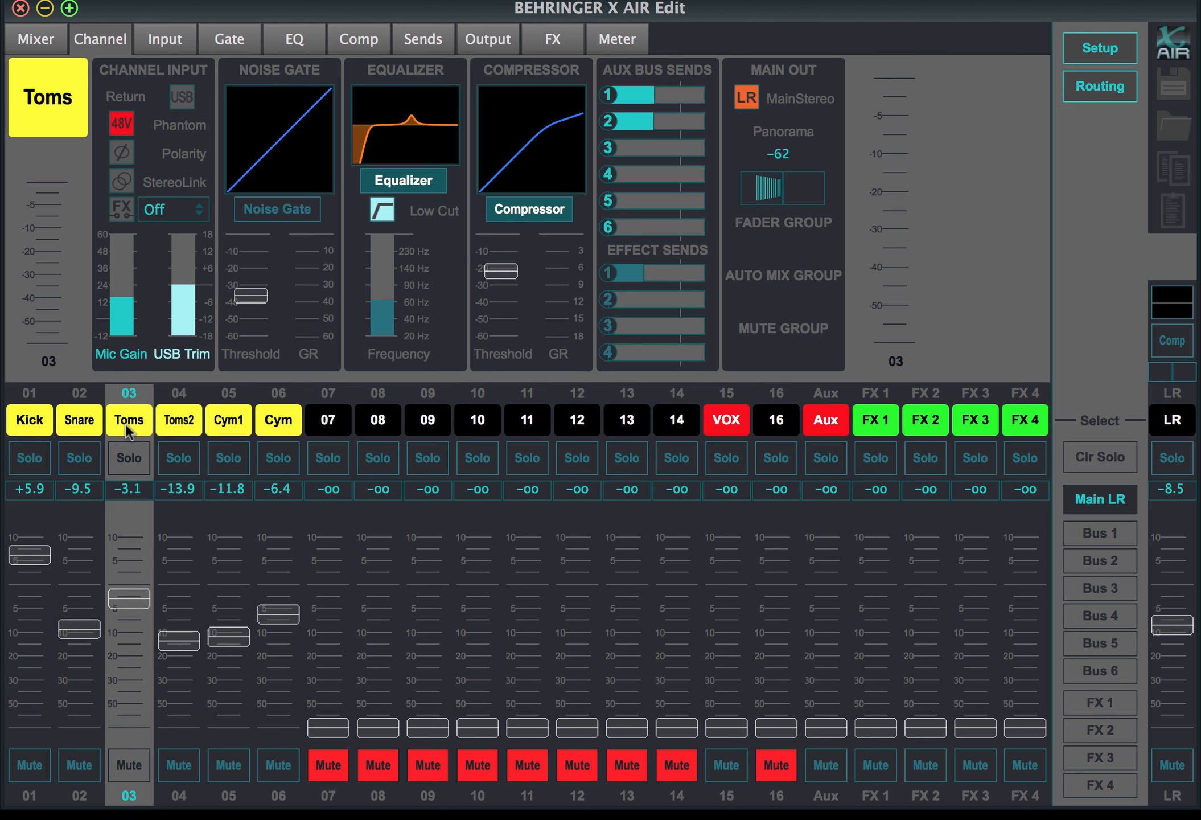
left_click(289, 421)
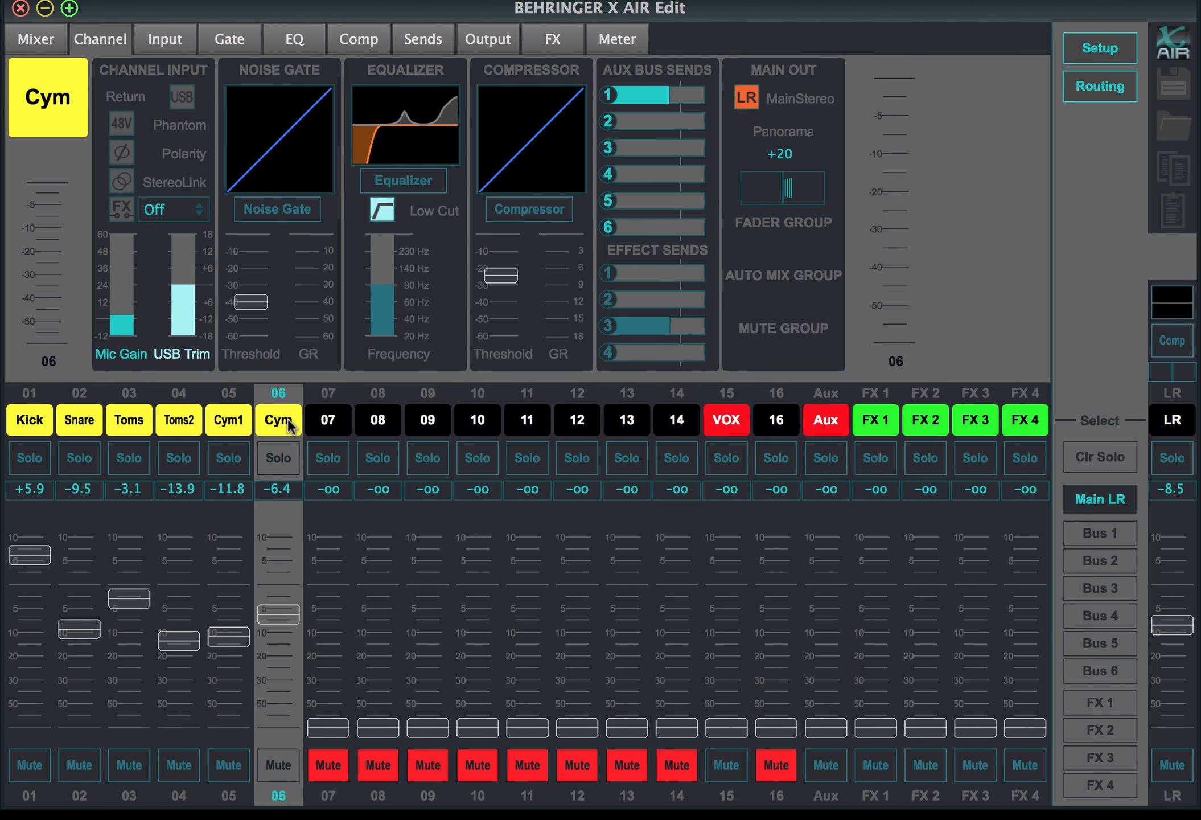
Switch on the noise gate, equalizer and compressor for the Cym channel
left_click(303, 207)
left_click(389, 176)
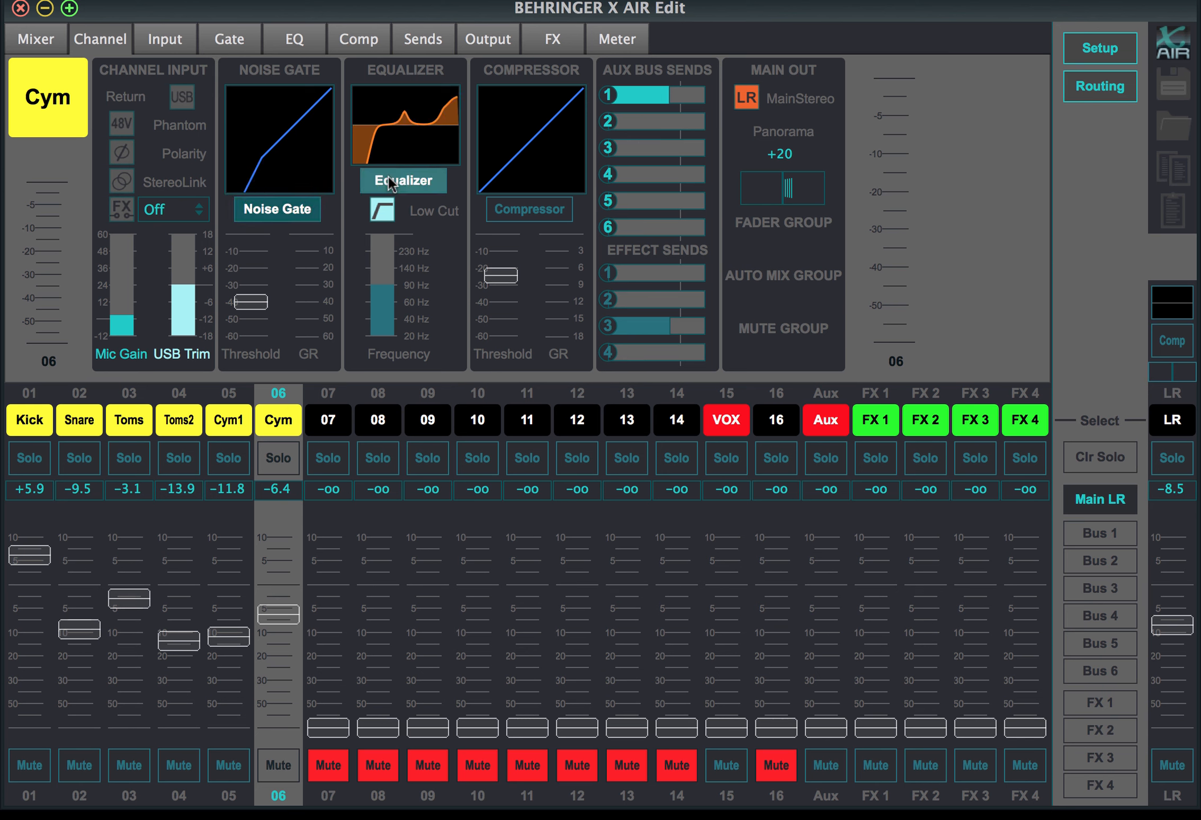
left_click(517, 209)
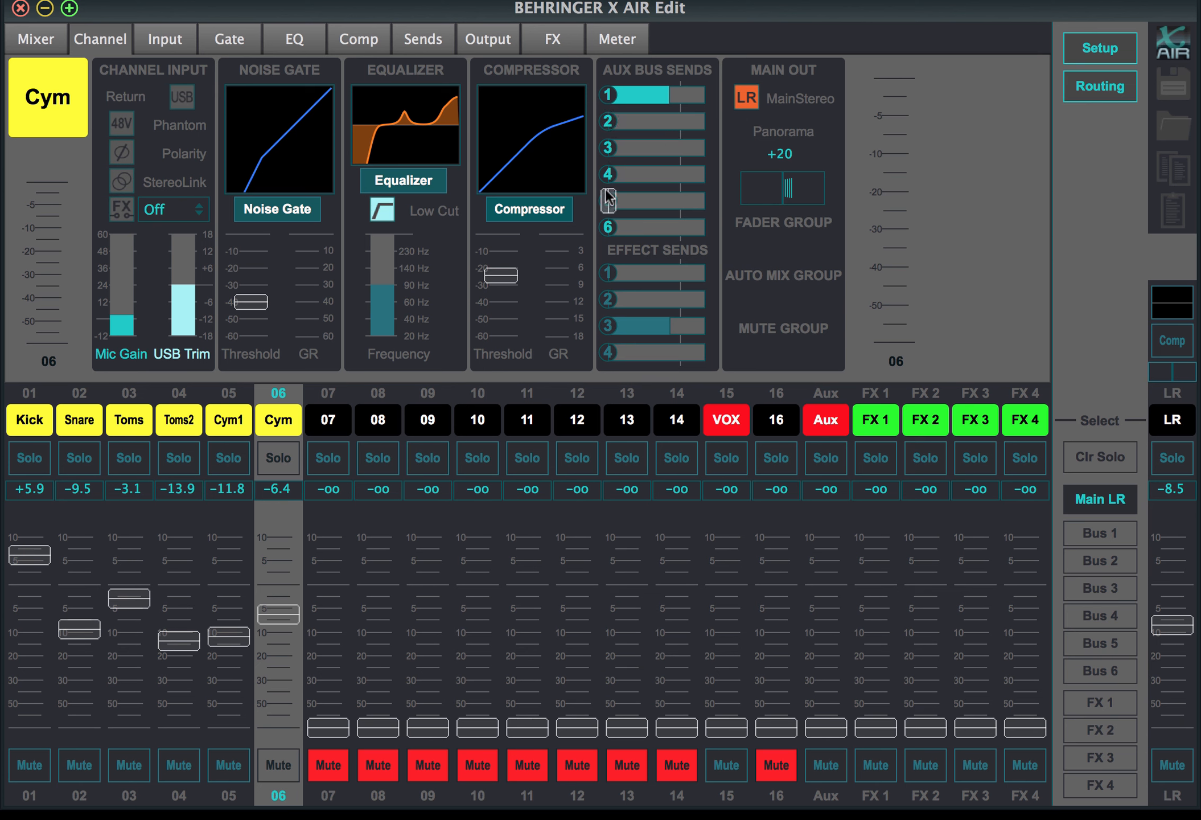
left_click_drag(693, 173, 573, 179)
left_click_drag(608, 276, 590, 319)
mouse_move(798, 186)
left_mouse_down()
mouse_move(733, 188)
mouse_move(796, 192)
mouse_move(716, 201)
mouse_move(799, 207)
left_mouse_up()
Show the Cym channel's input settings, try INP 01 and the USB source, and restore INP 06 with the A/D source
left_click(165, 40)
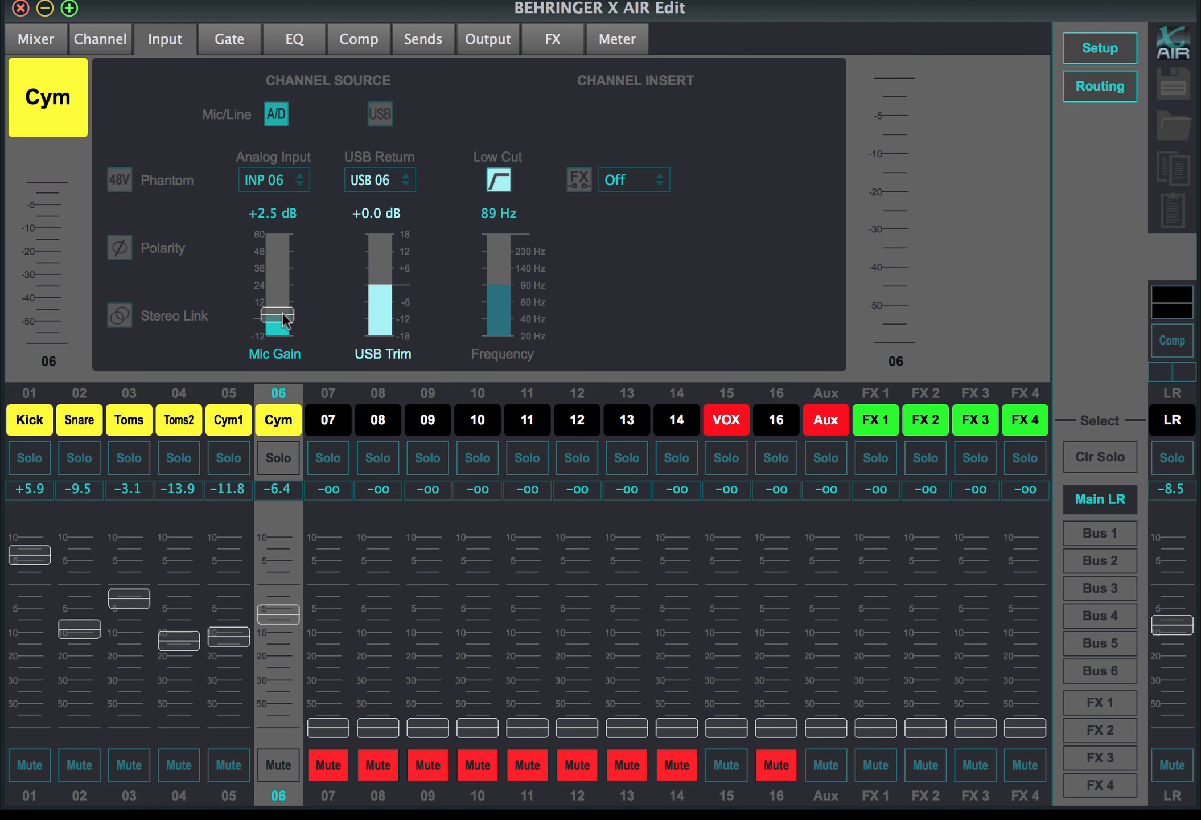
left_click(301, 178)
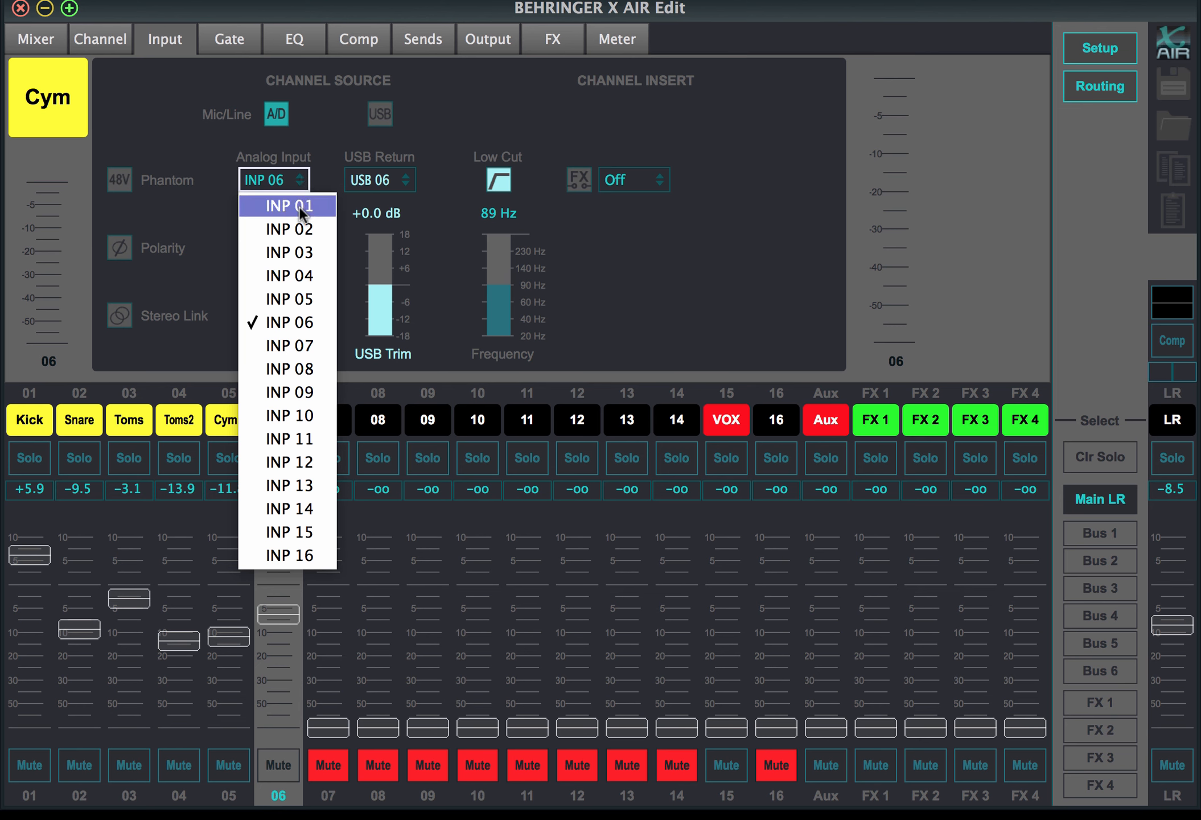
left_click(299, 207)
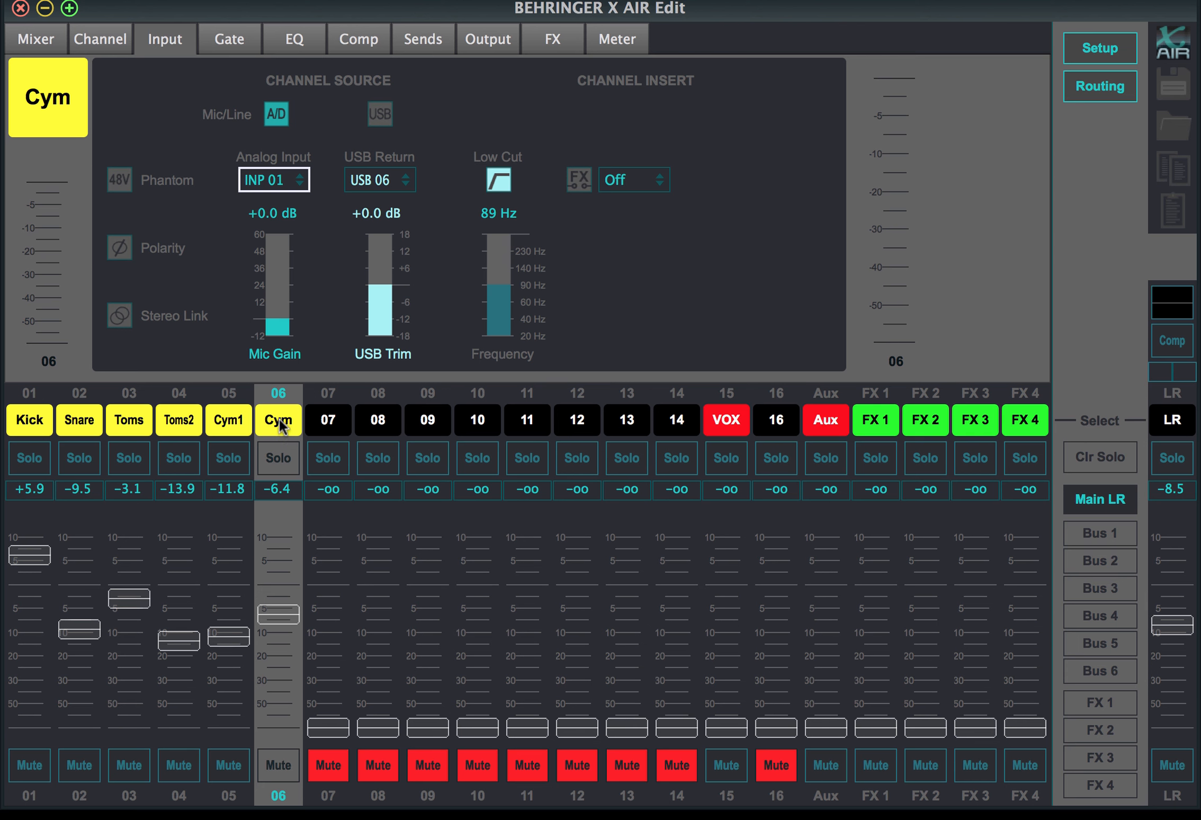
left_click(298, 179)
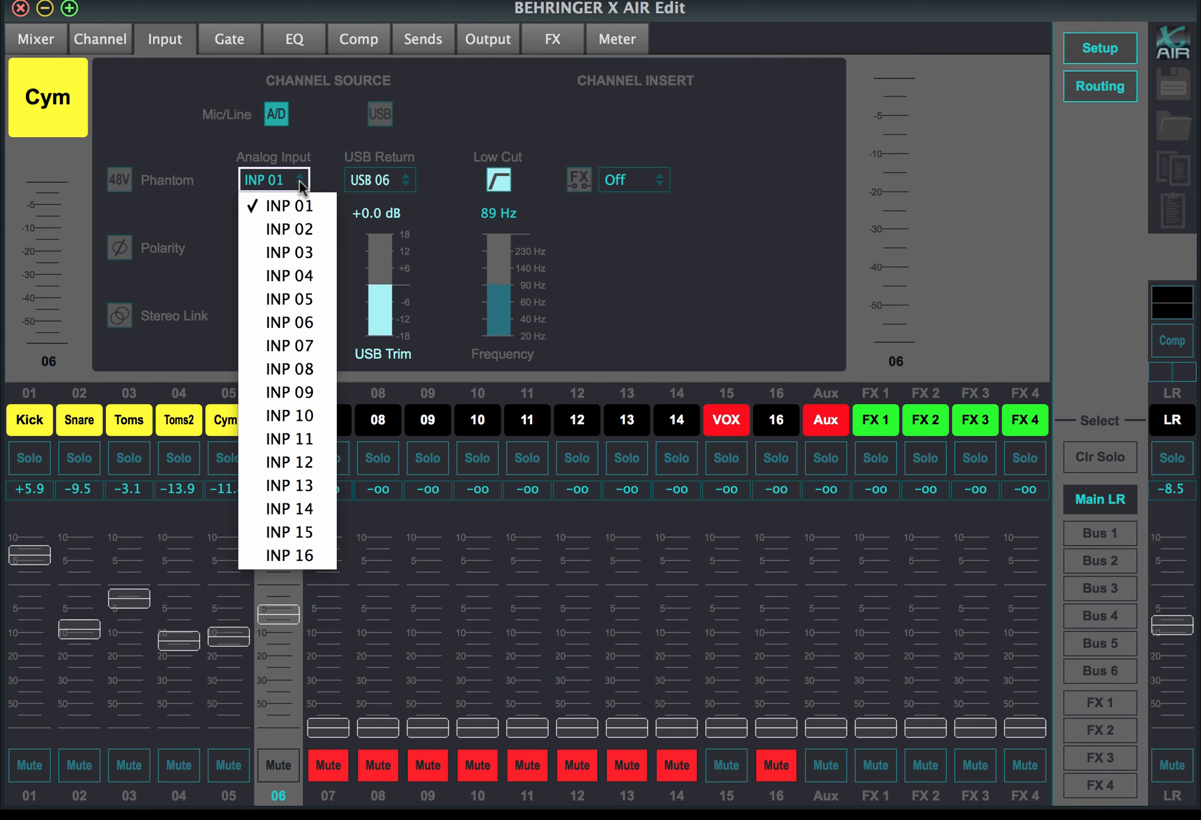
left_click(299, 324)
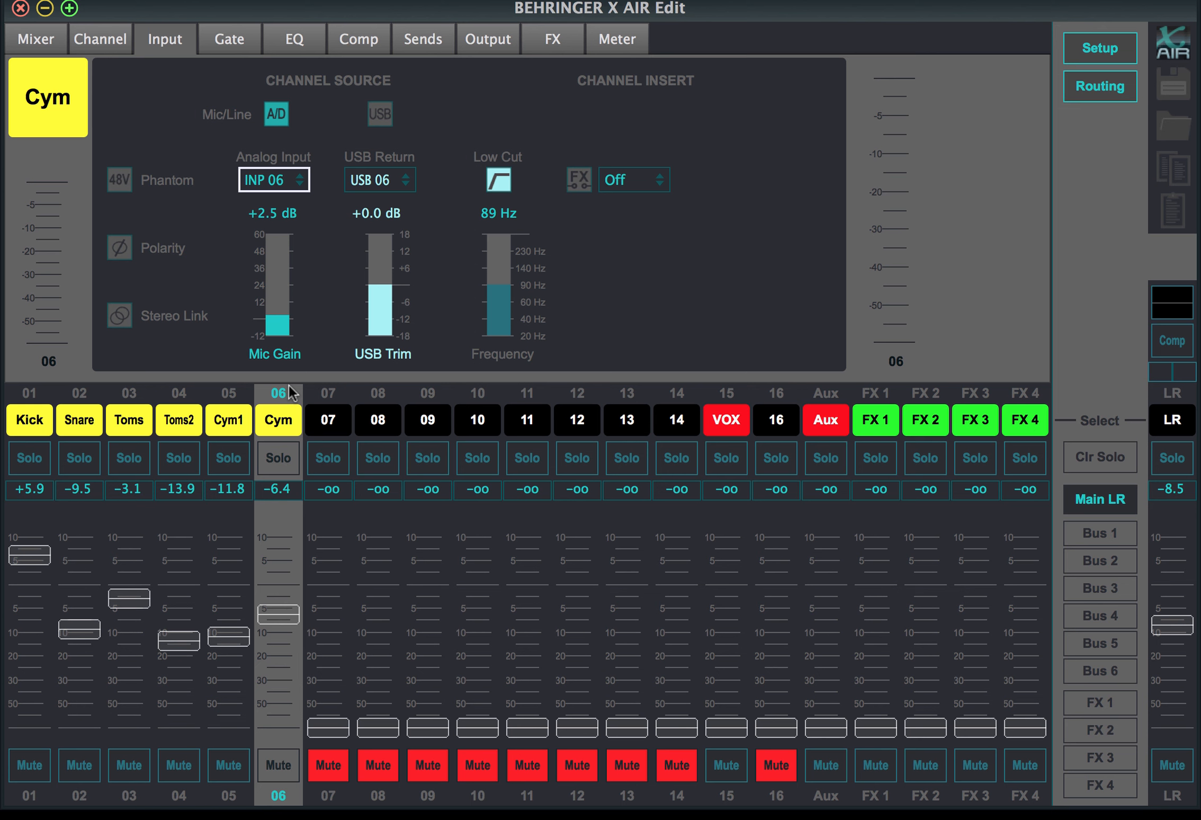
left_click(276, 112)
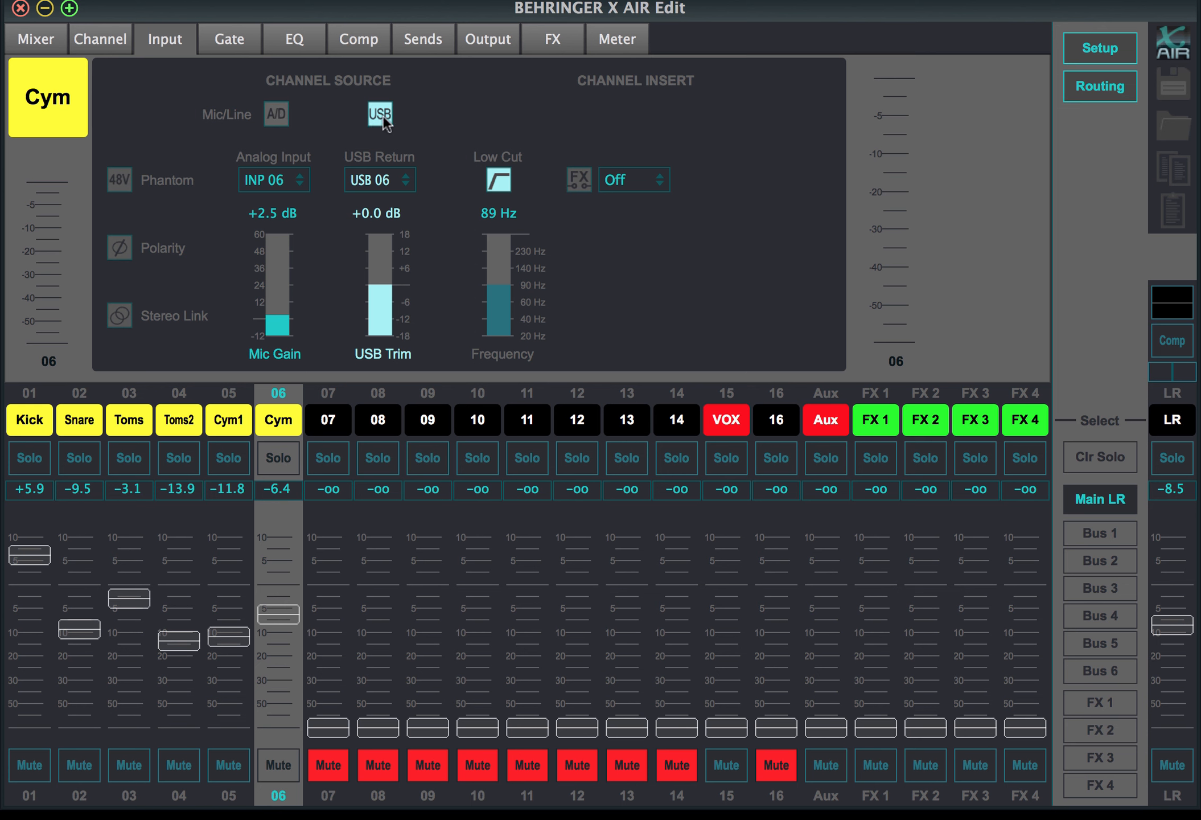
left_click(282, 116)
Set the Cym channel's low-cut frequency to 87 Hz and examine its insert effect options, keeping the insert Off
left_click(498, 179)
mouse_move(508, 286)
left_mouse_down()
mouse_move(508, 370)
mouse_move(508, 247)
mouse_move(510, 291)
left_mouse_up()
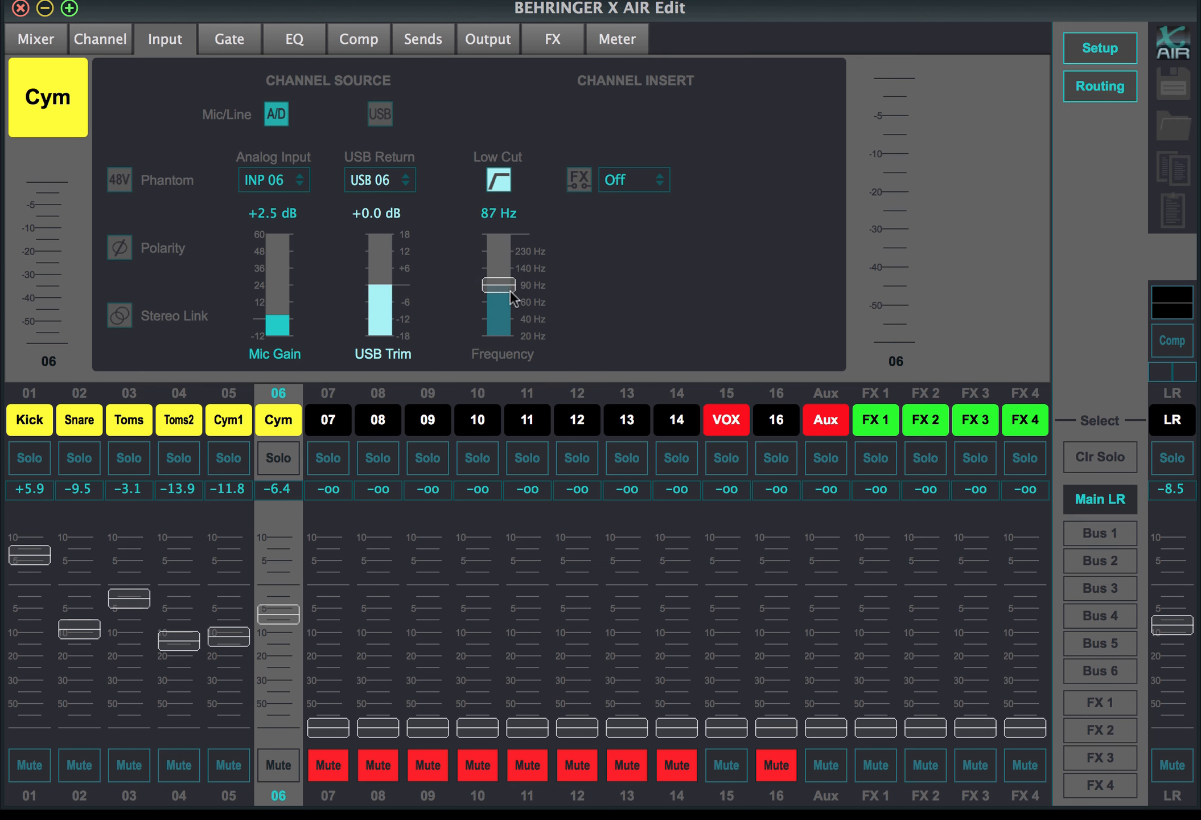
left_click(501, 179)
left_click(666, 180)
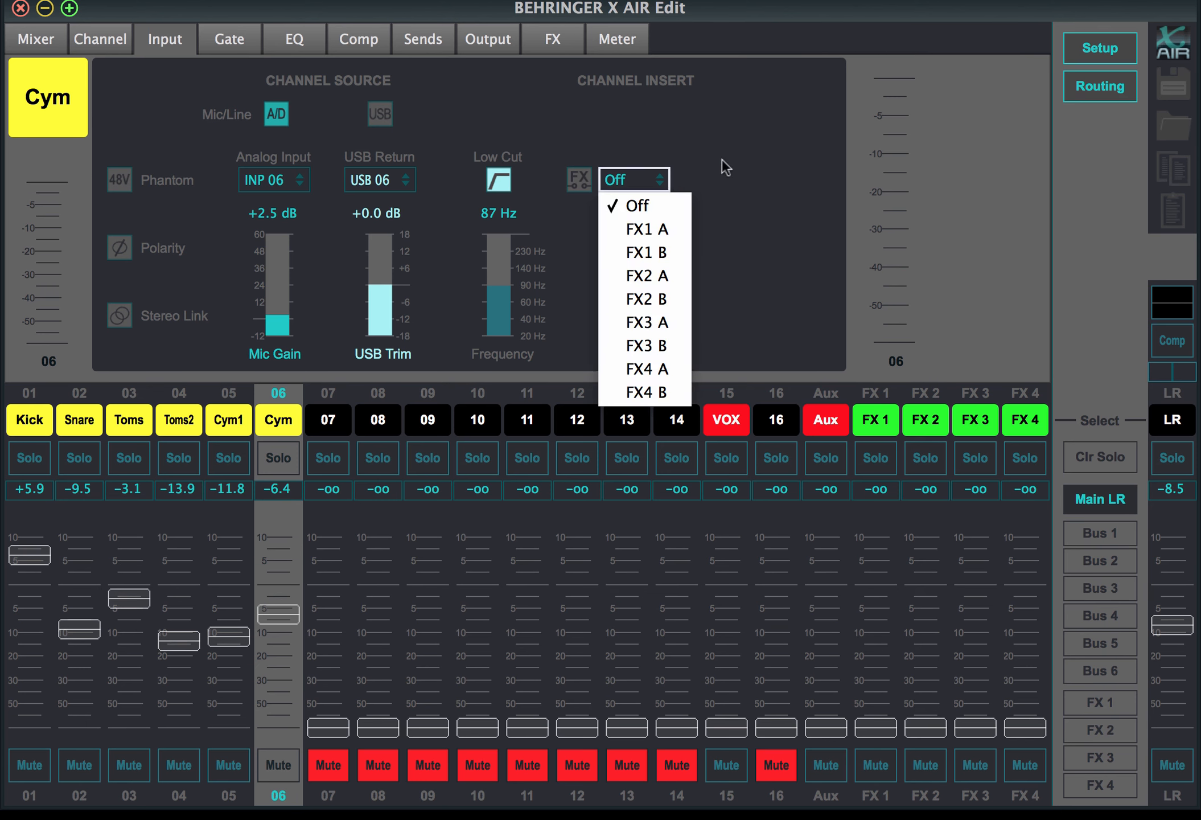
left_click(727, 176)
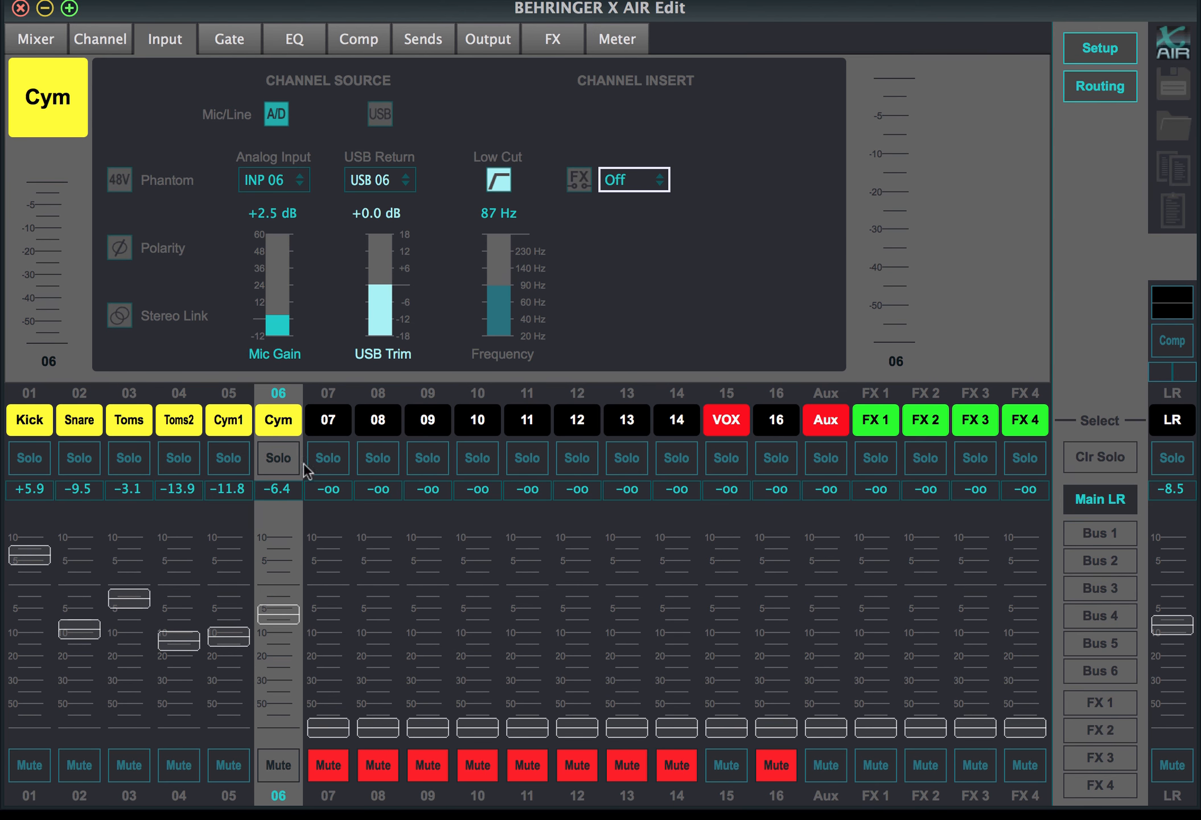
Show the gate settings for the Cym1 channel, switch its noise gate on and set the threshold to -64.0 dB
left_click(237, 37)
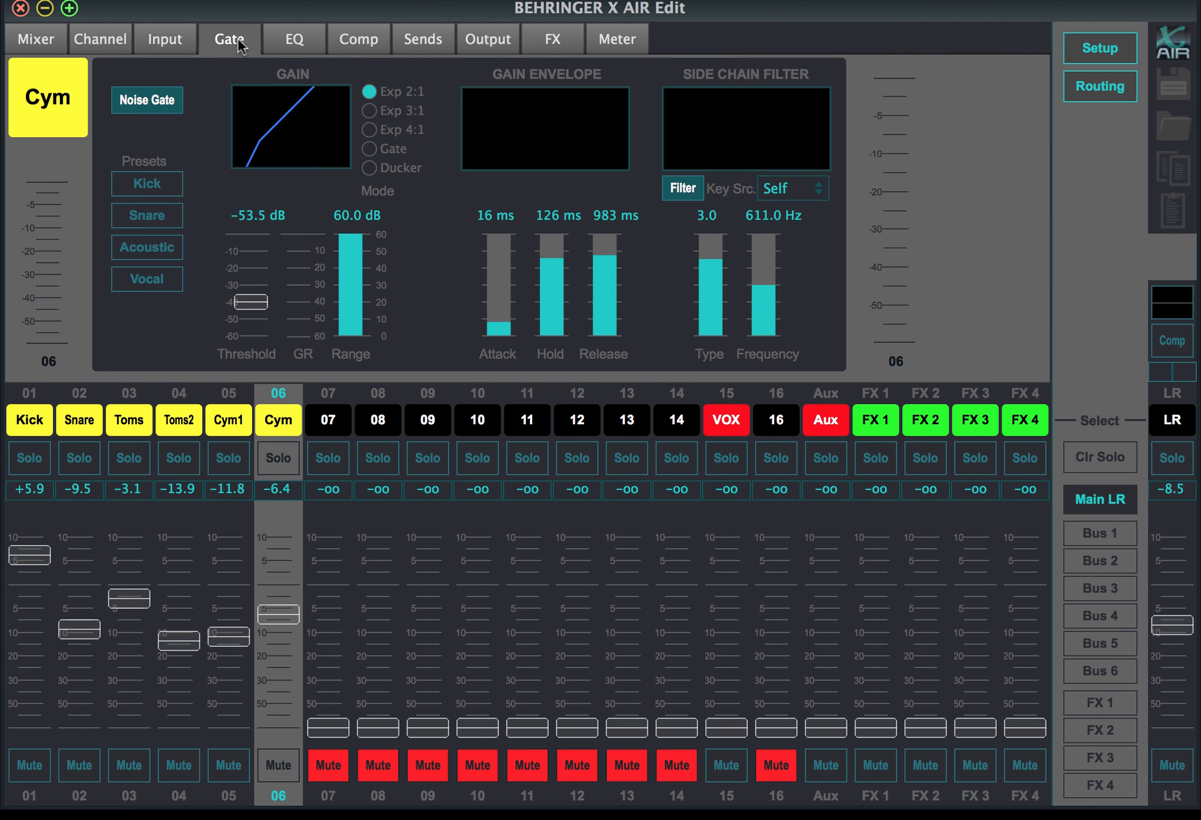
left_click(242, 417)
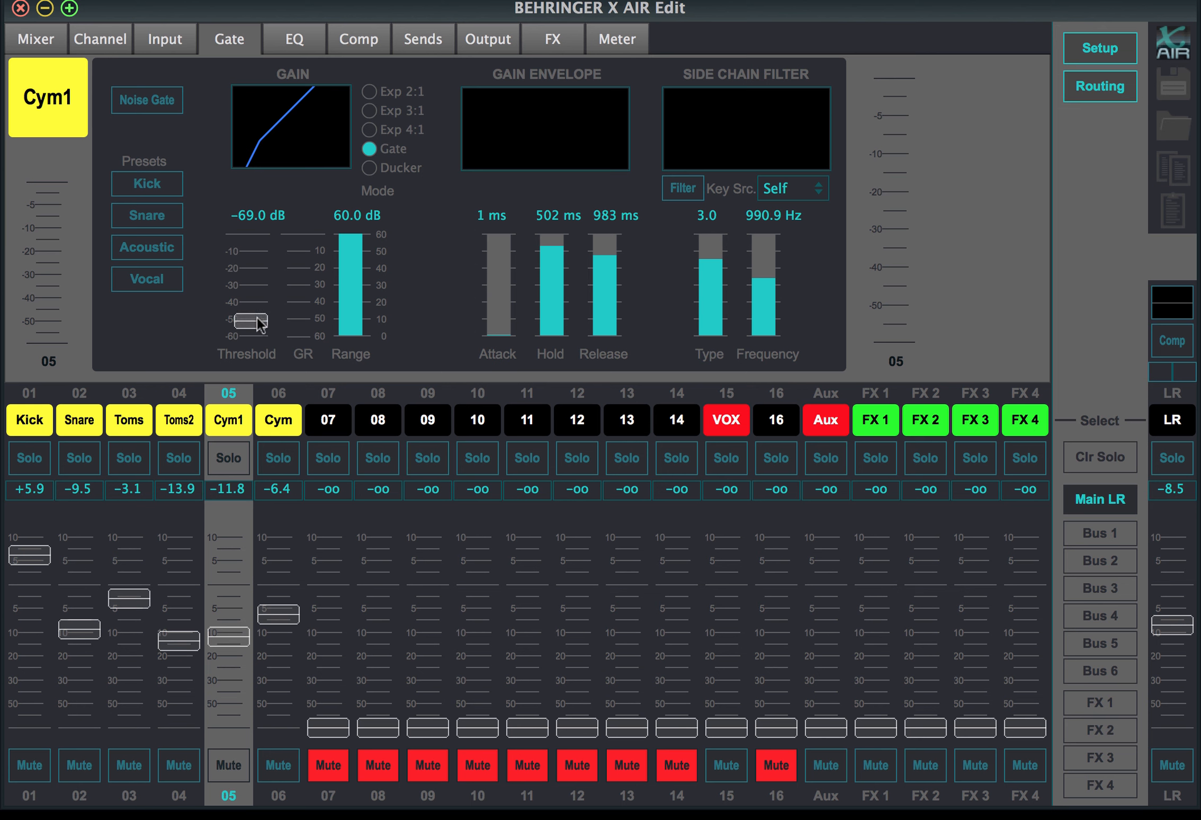
mouse_move(261, 320)
left_mouse_down()
mouse_move(261, 277)
mouse_move(265, 321)
left_mouse_up()
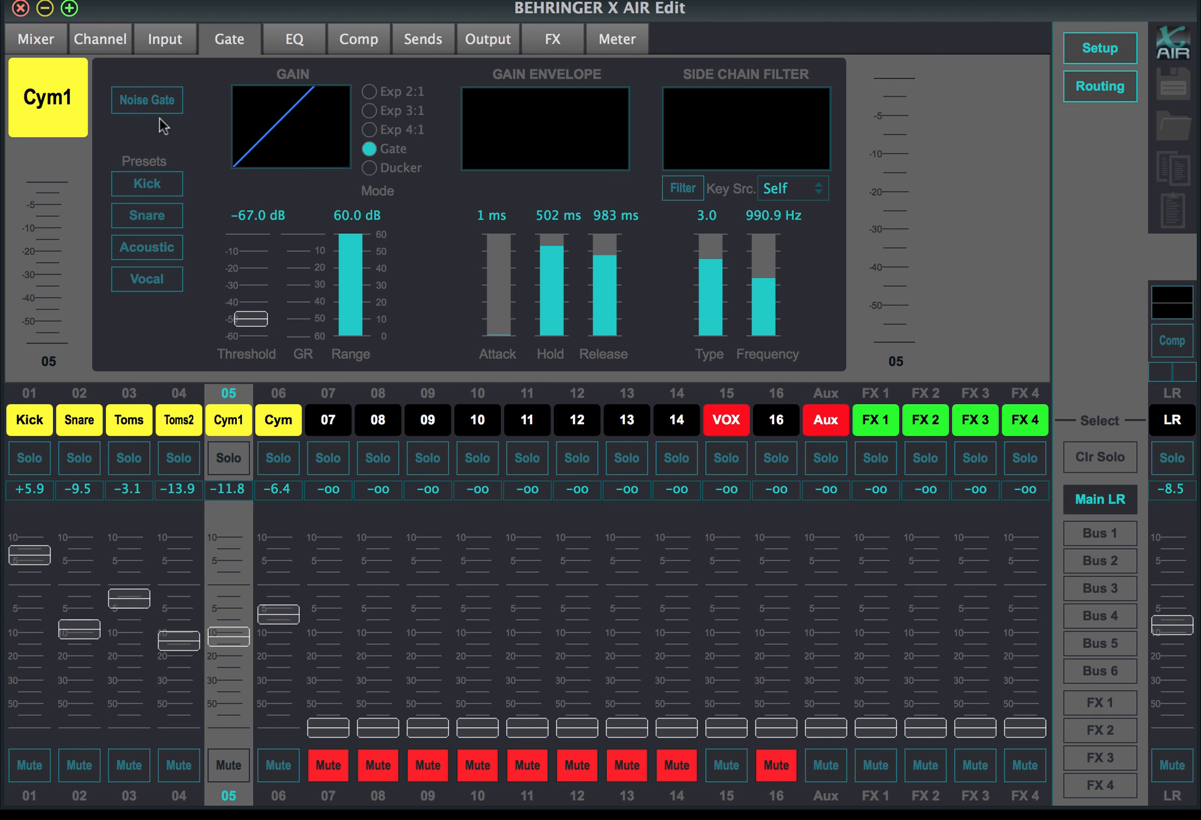
left_click(159, 100)
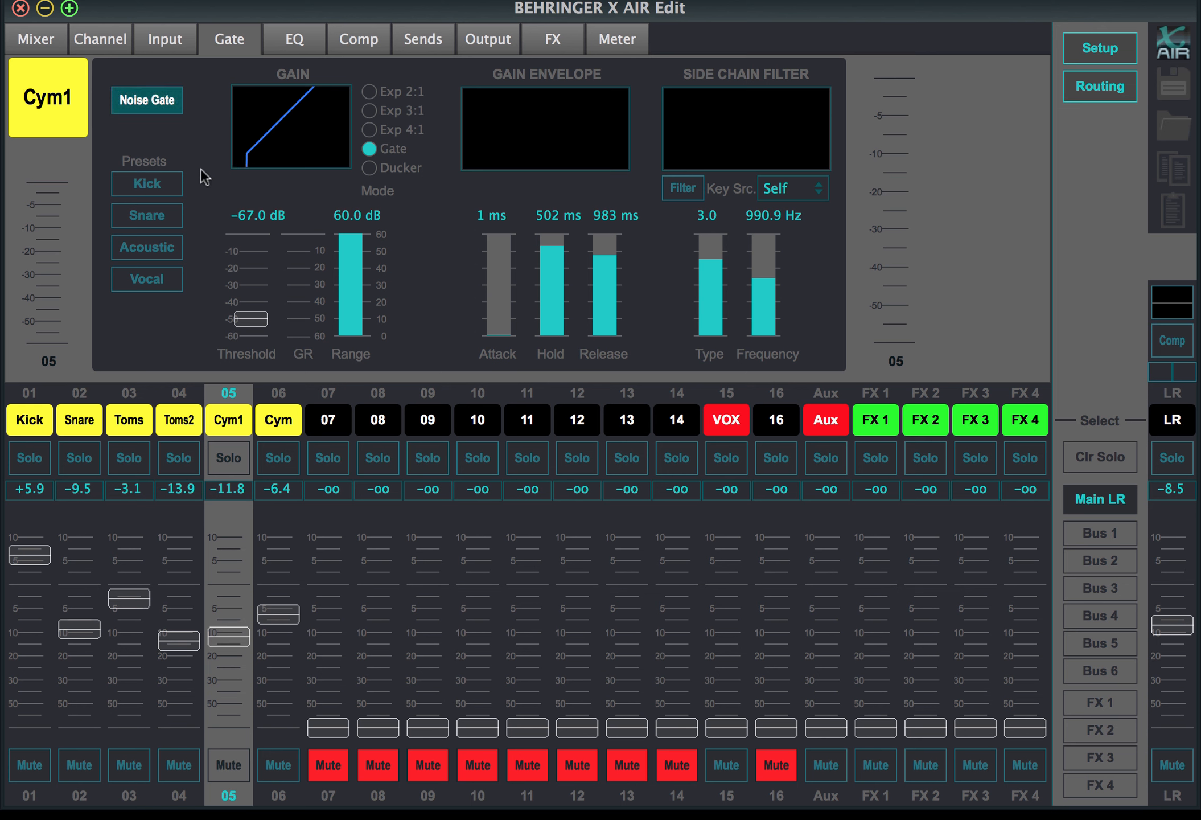
left_click(172, 101)
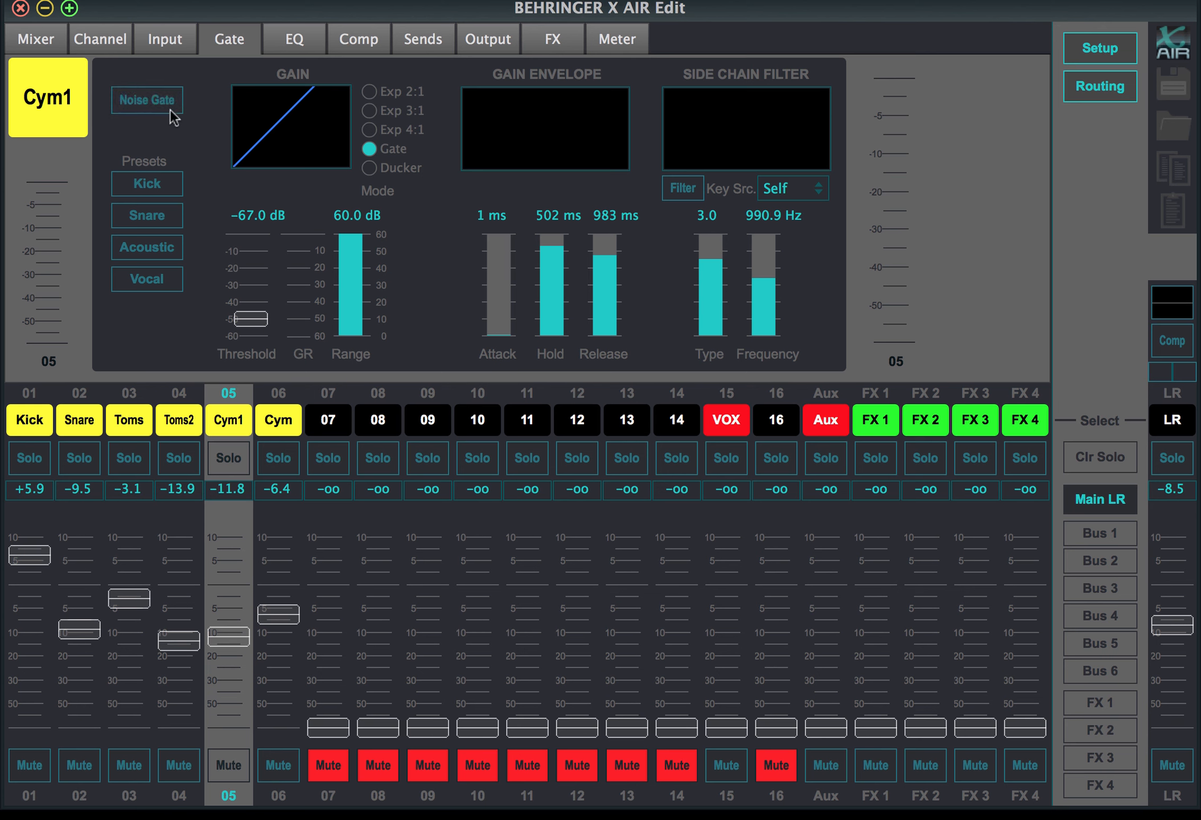
left_click(166, 101)
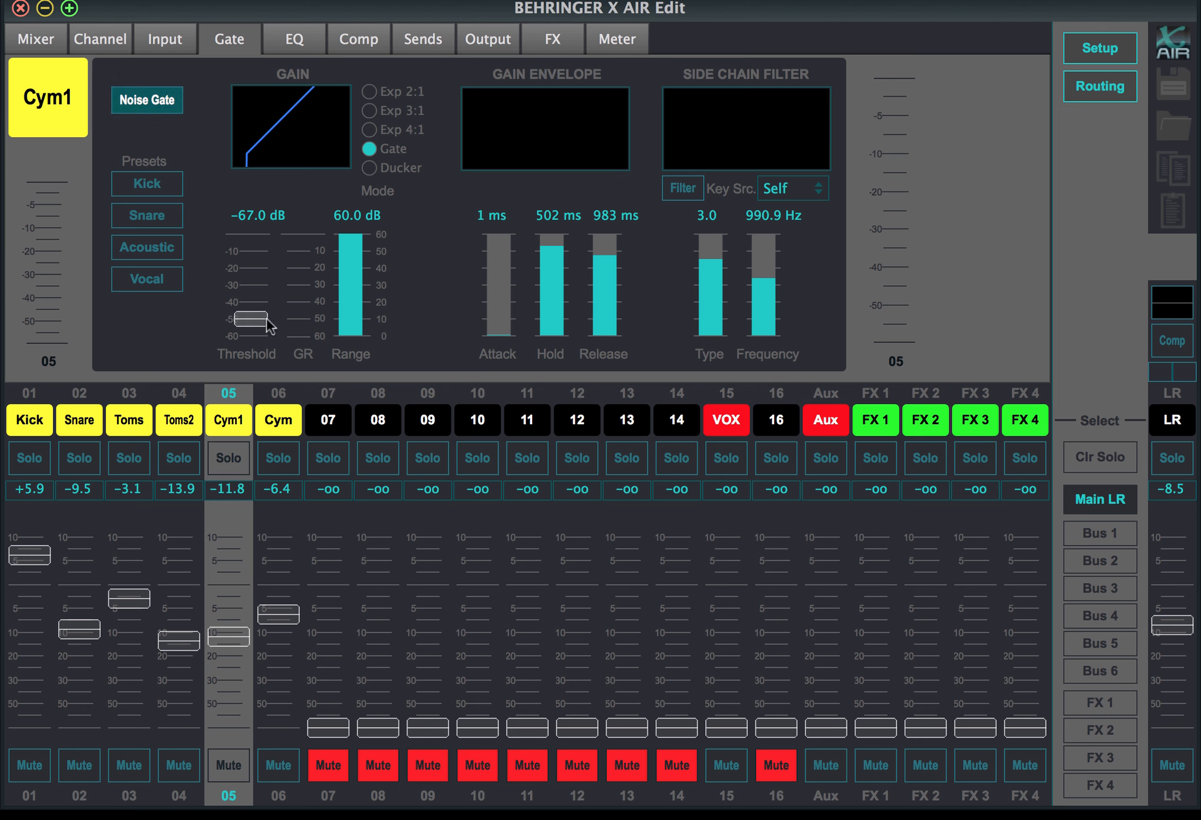
left_click_drag(266, 319, 264, 304)
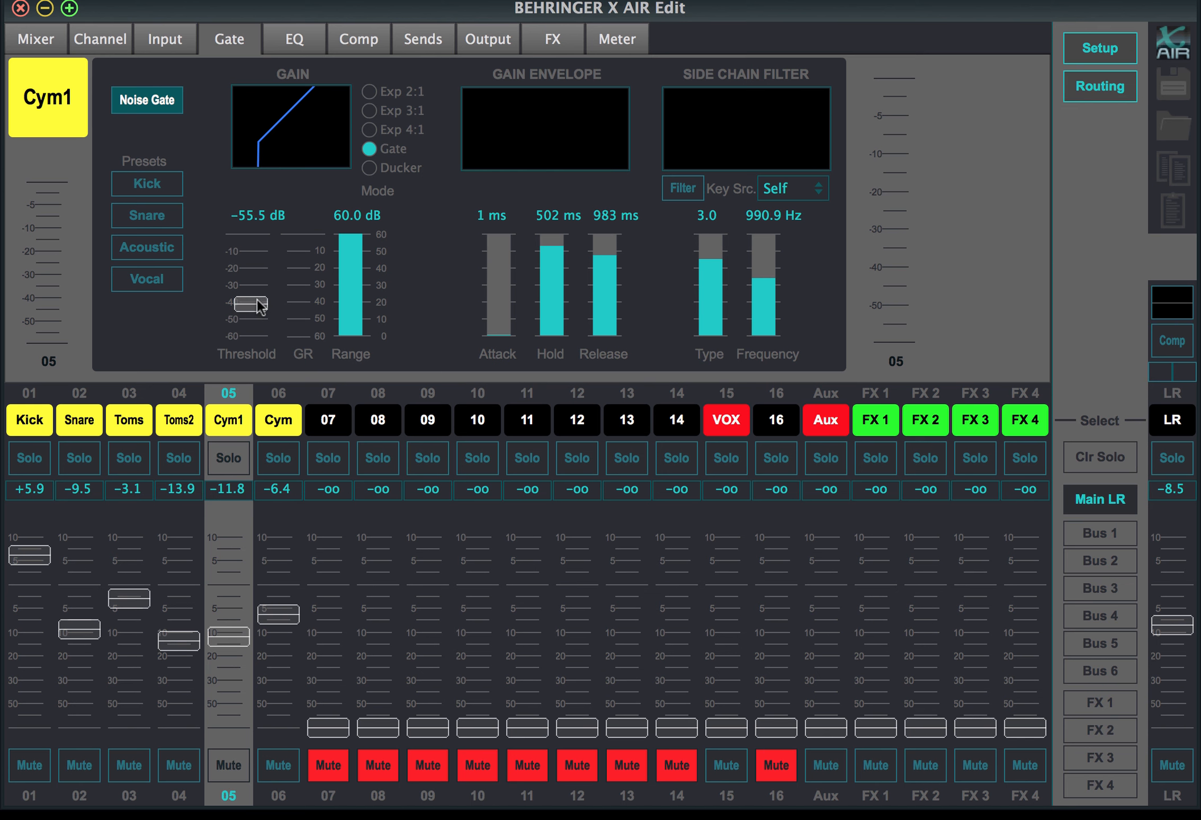
left_click_drag(257, 302, 257, 313)
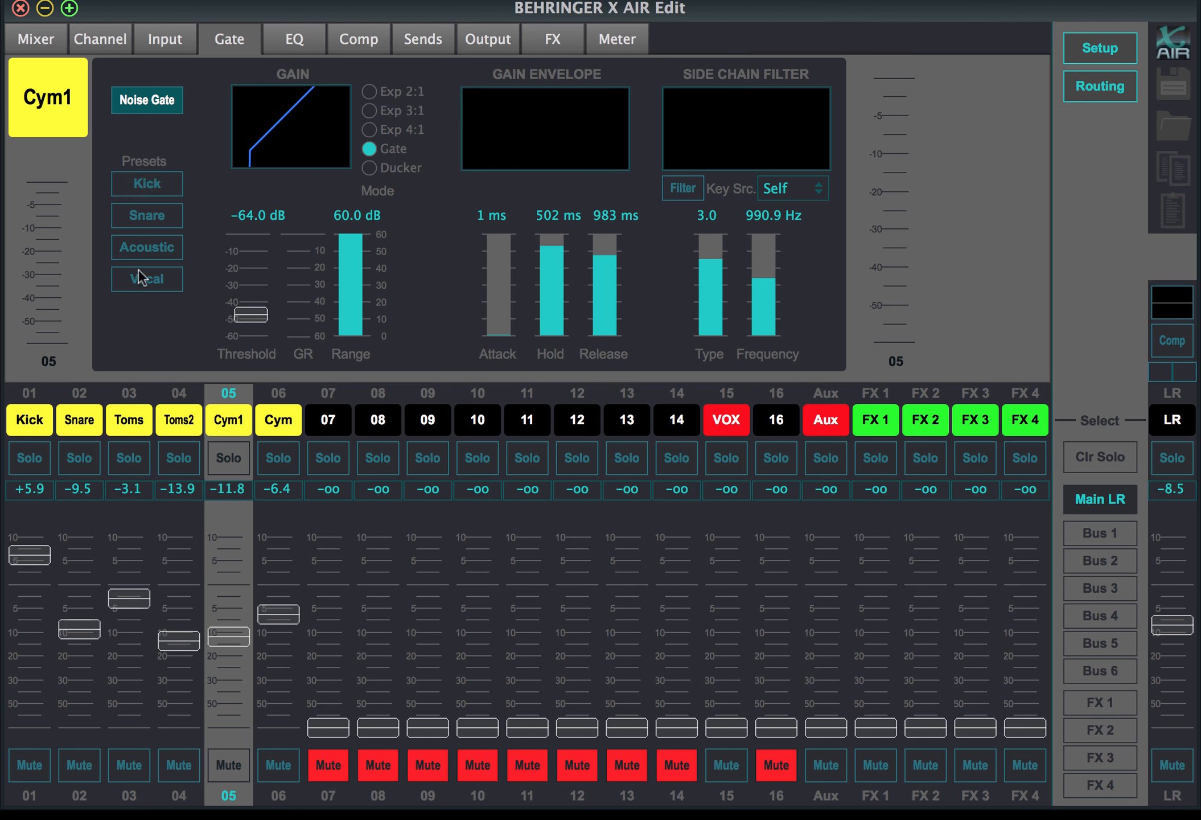
Apply the Kick, Snare, Acoustic and Vocal gate presets to Cym1 in turn, ending on Vocal
left_click(155, 189)
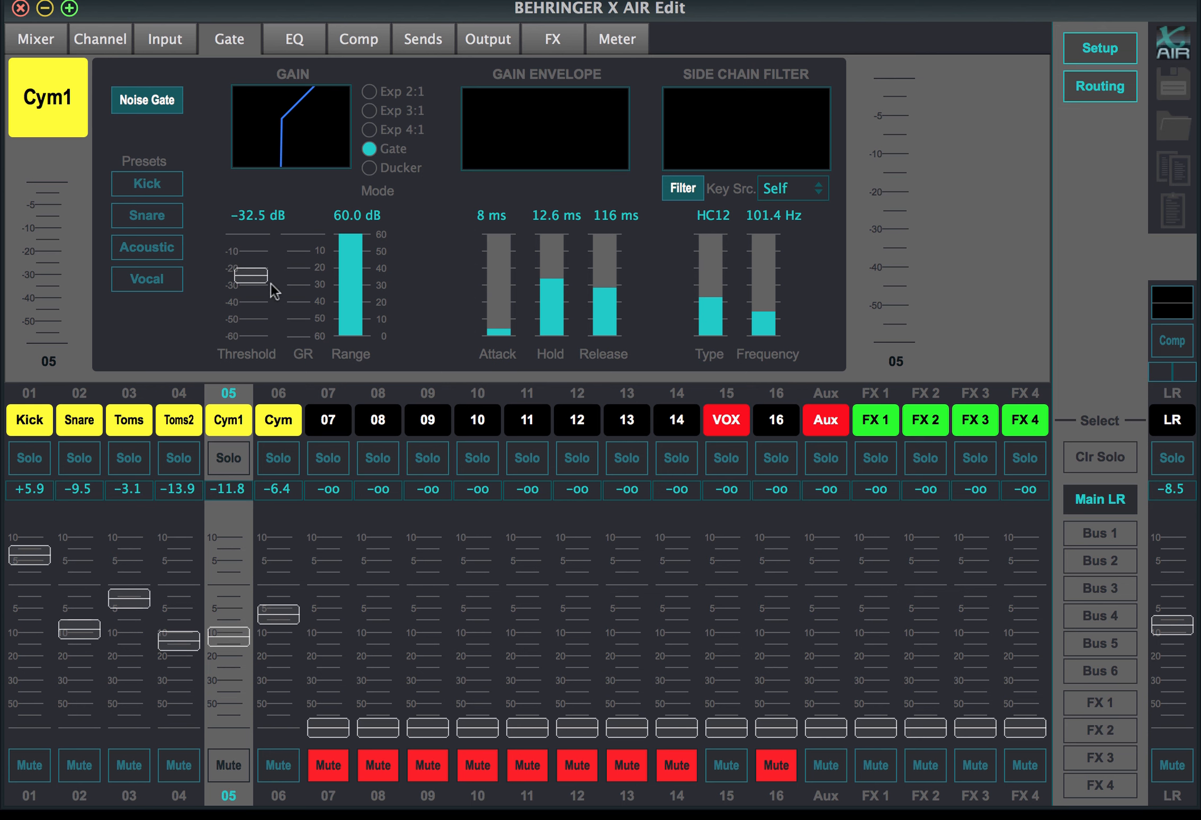
left_click(170, 213)
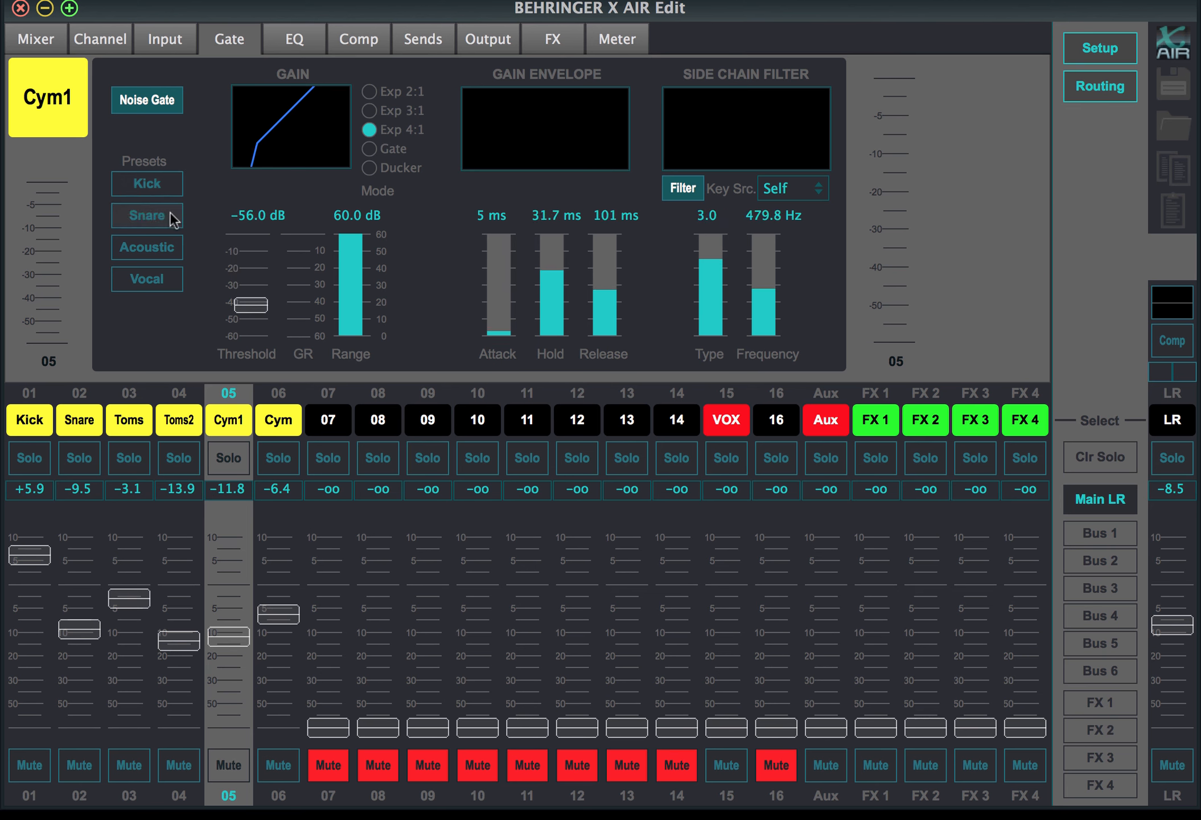
left_click(166, 247)
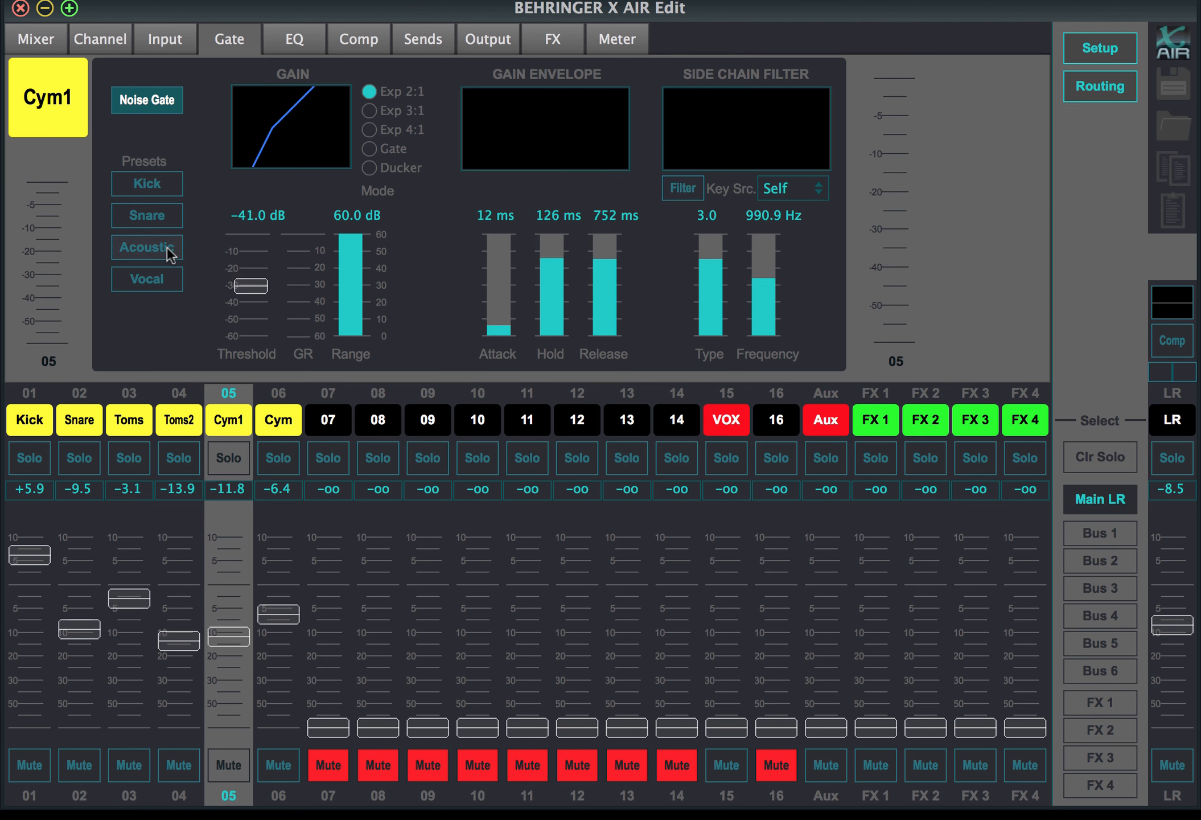
left_click(166, 280)
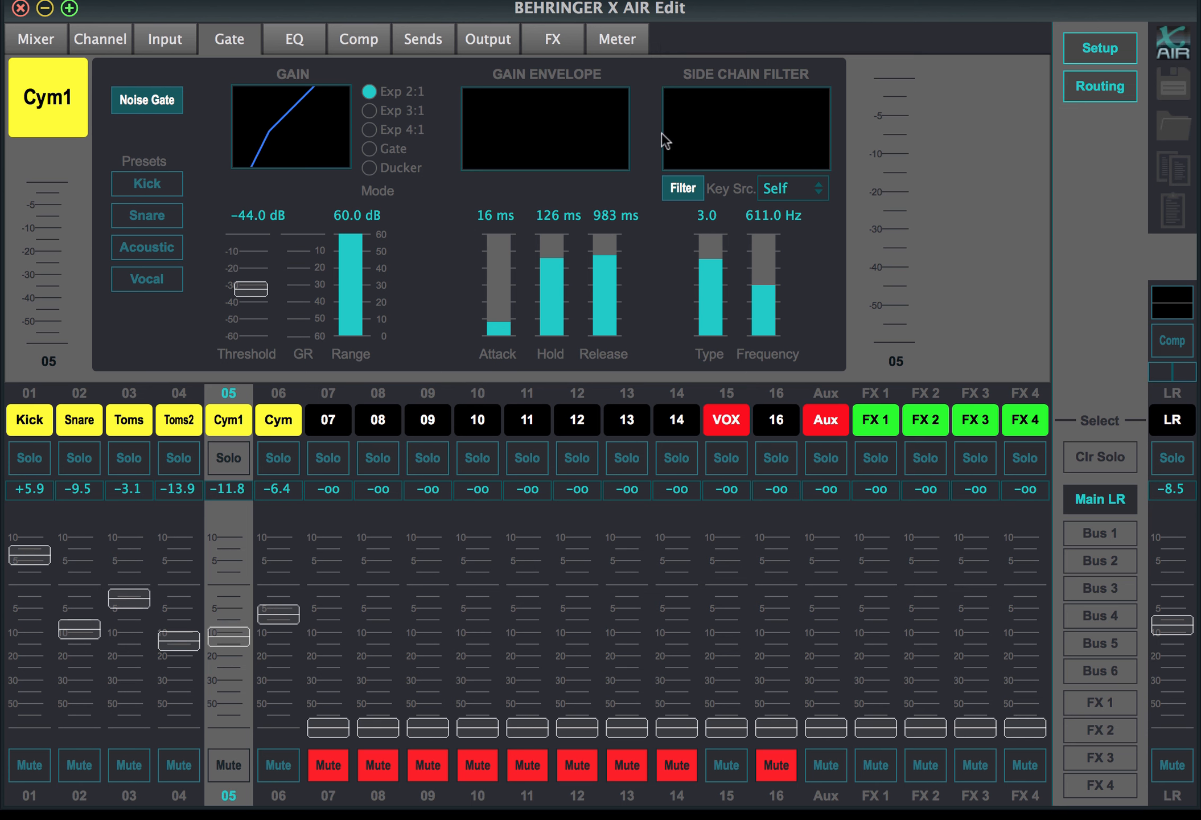
Show the Cym1 channel's equalizer and enable its low cut at 40 Hz
left_click(308, 38)
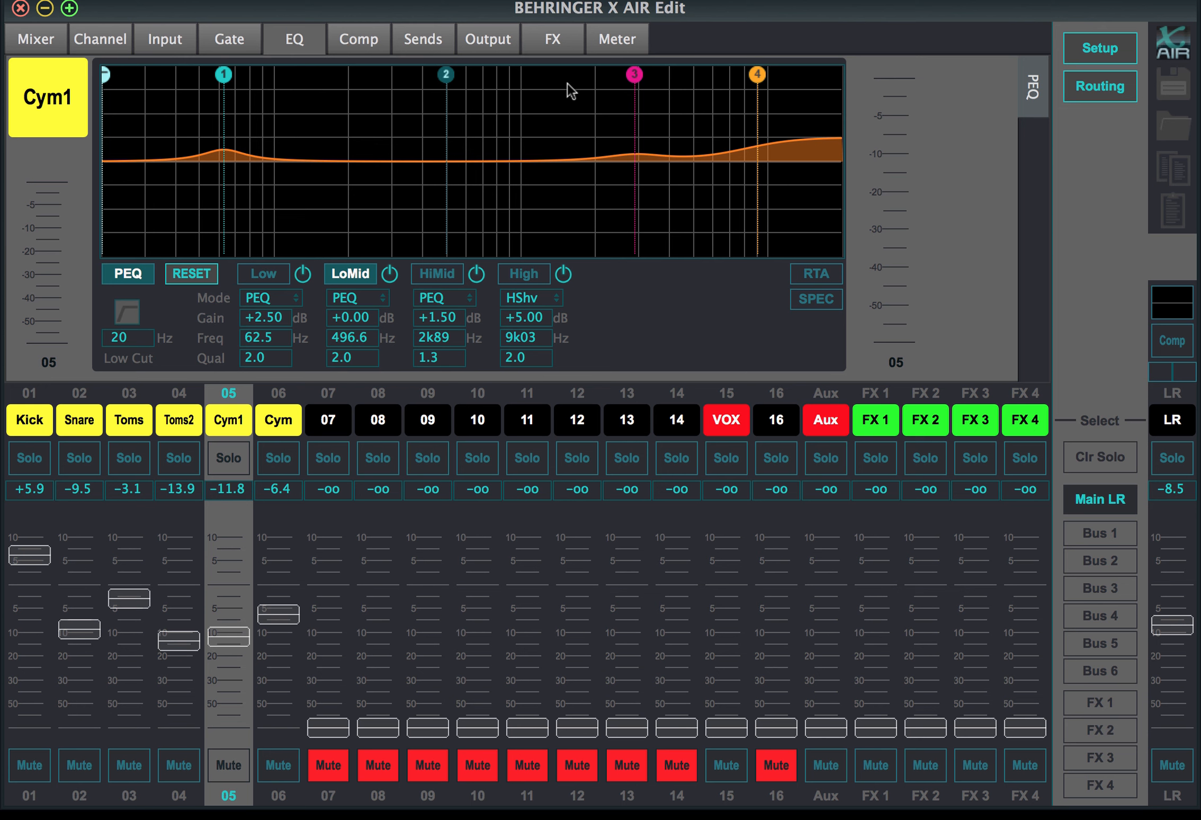
left_click(128, 311)
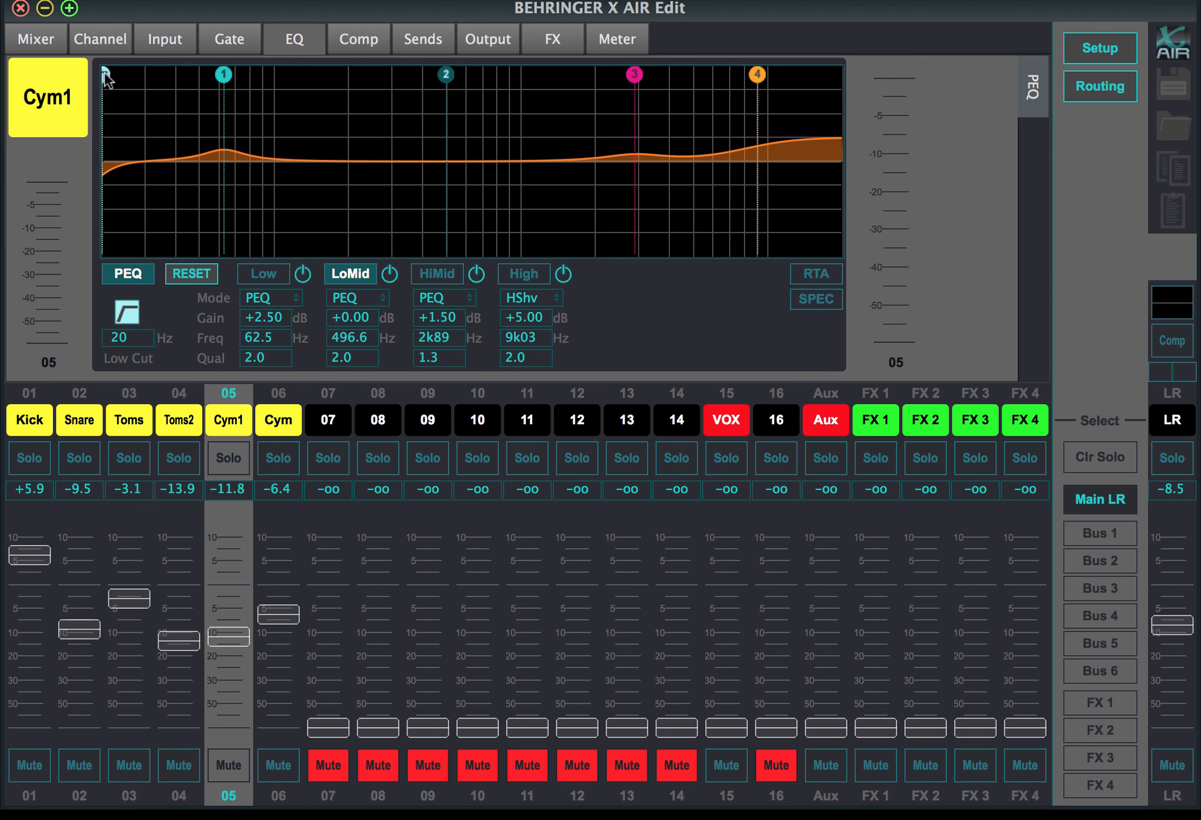
left_click_drag(106, 71, 171, 75)
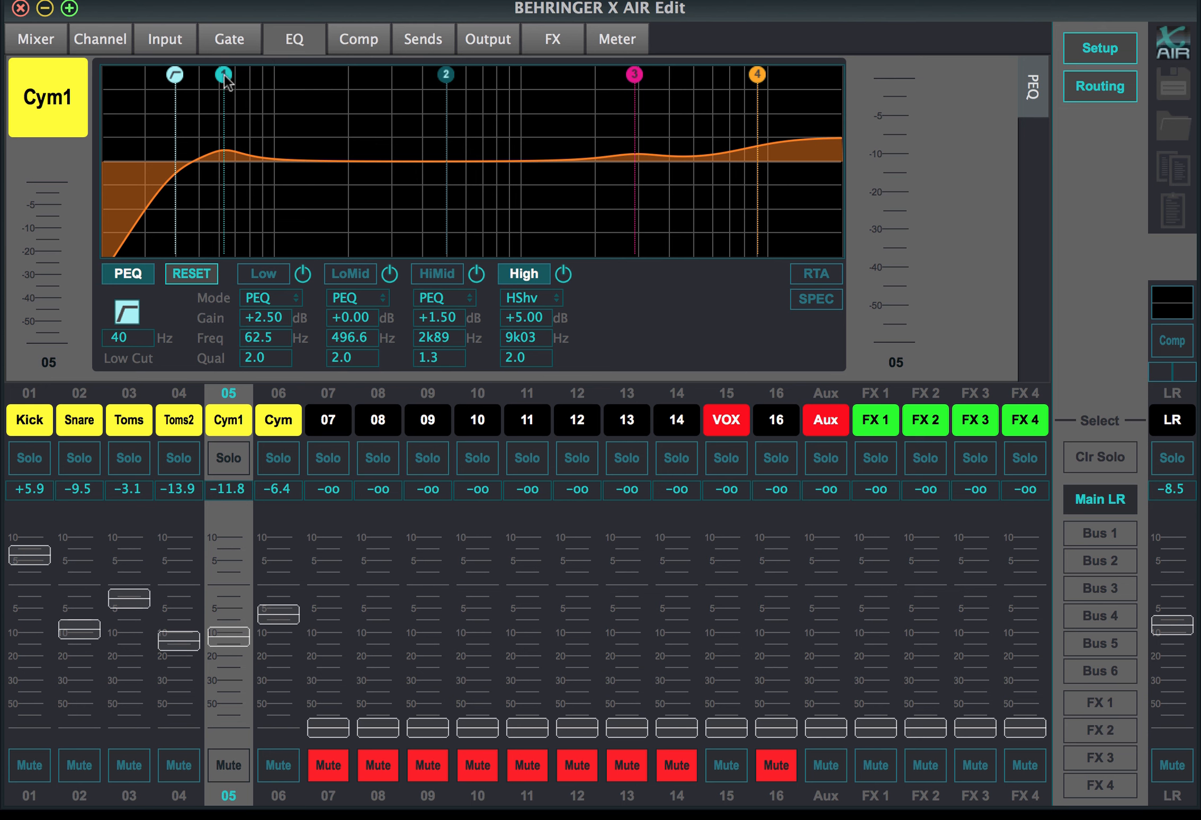
Set Cym1's Low EQ band to +3.50 dB at 94.6 Hz and raise the High shelf gain to +5.50 dB
left_click_drag(223, 73, 267, 68)
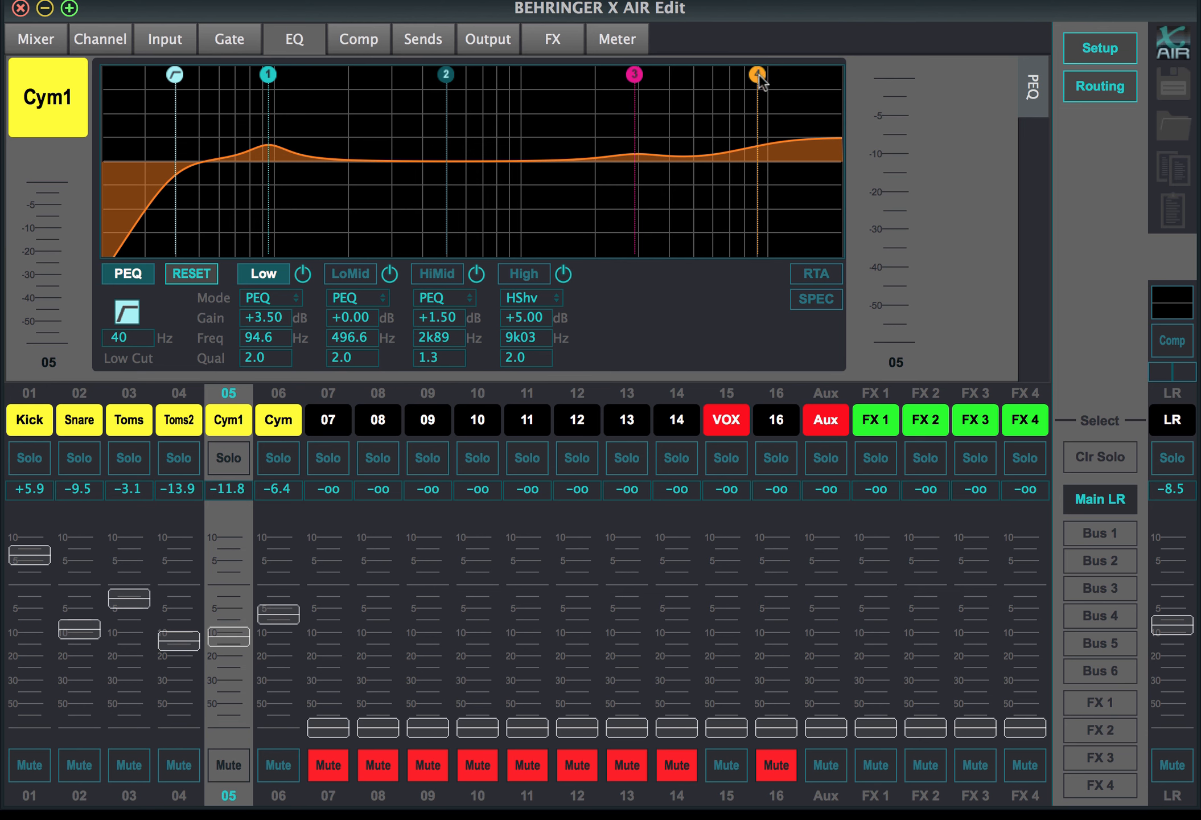
mouse_move(760, 74)
left_mouse_down()
mouse_move(746, 68)
mouse_move(756, 73)
left_mouse_up()
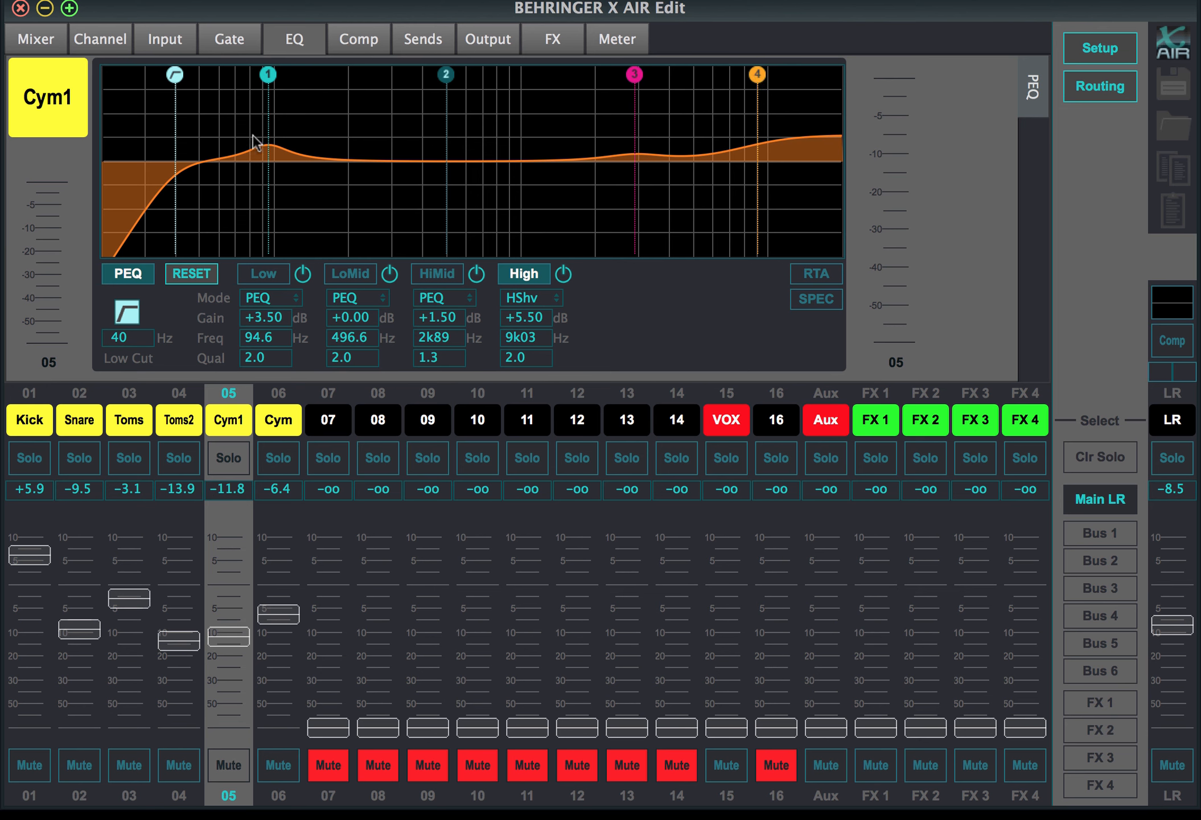
Reset all of Cym1's EQ bands and toggle its low cut off and back on
left_click(194, 276)
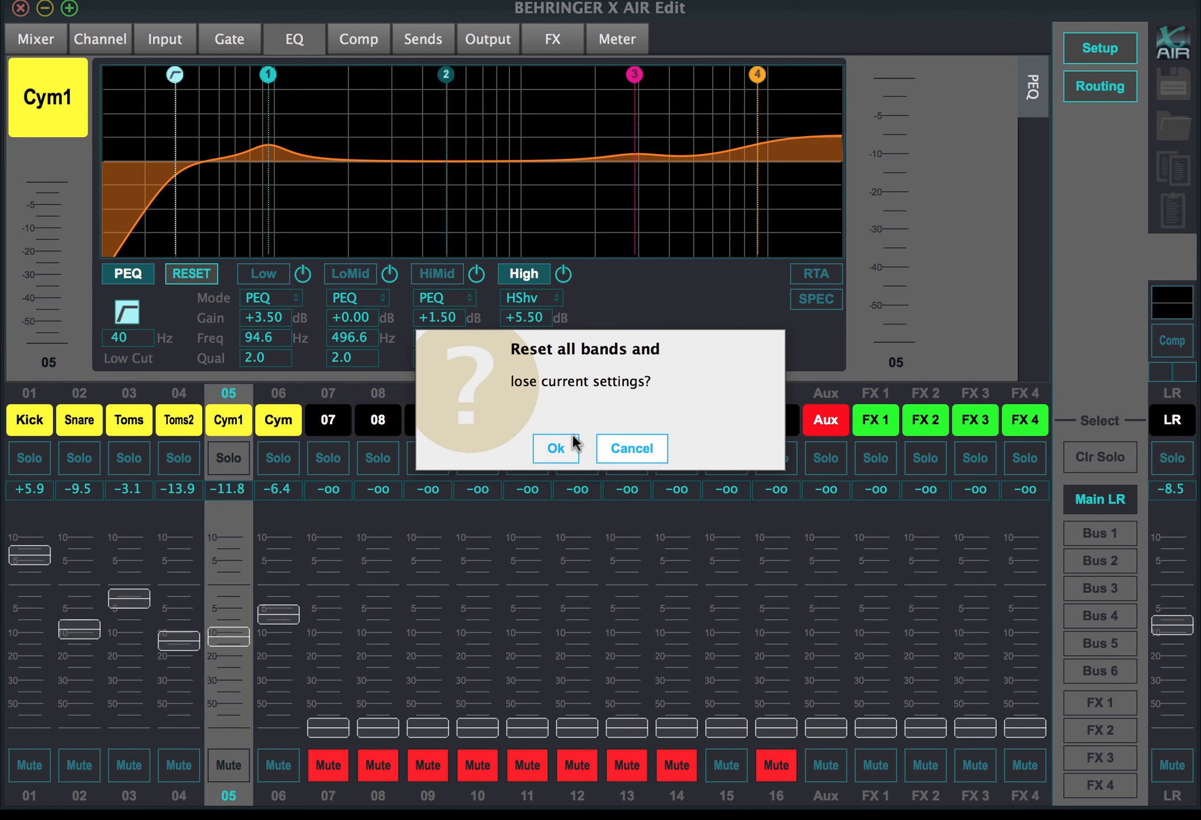
left_click(557, 449)
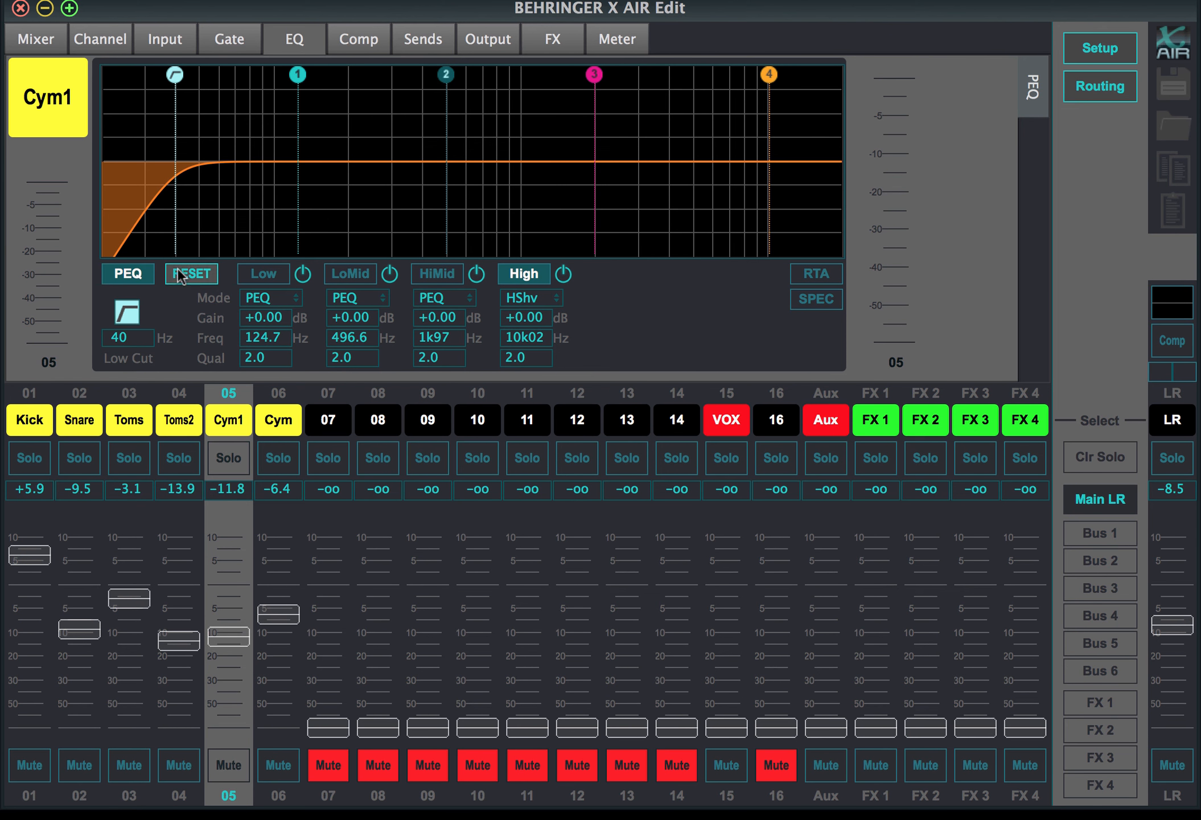
left_click(134, 317)
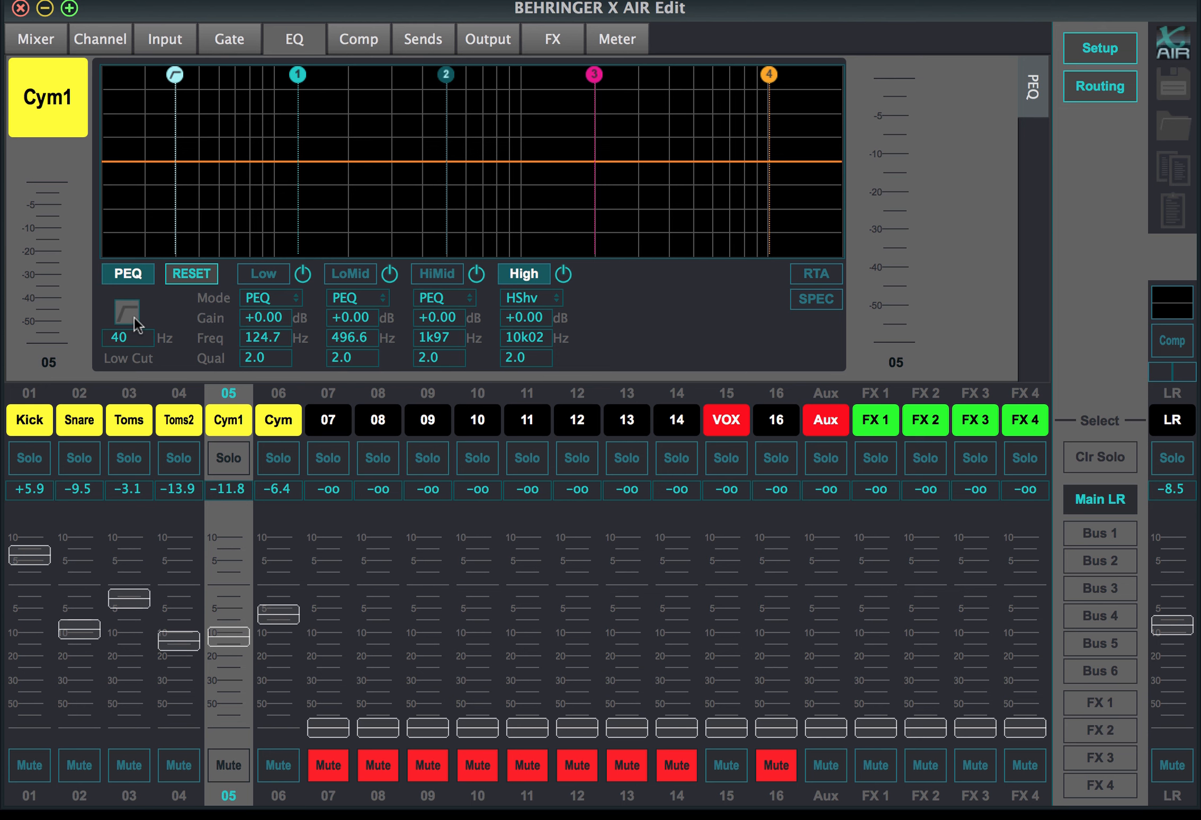
left_click(134, 316)
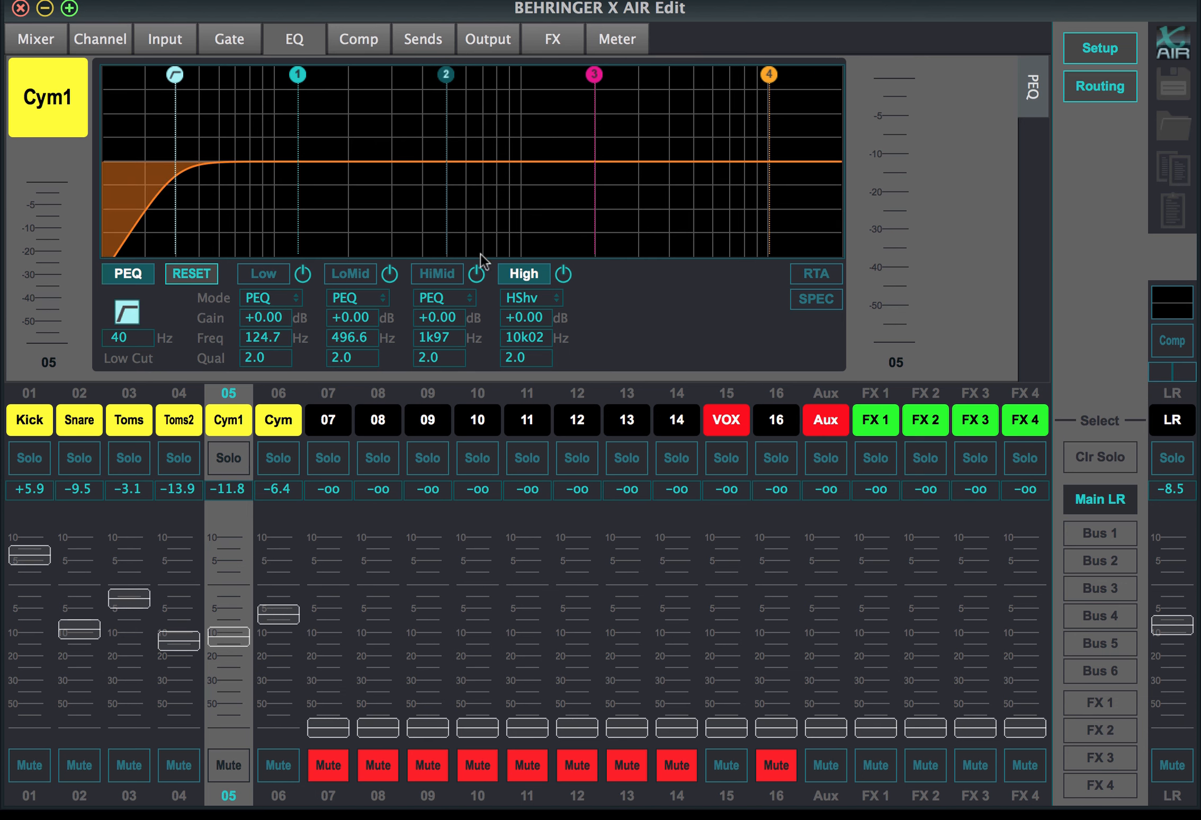
Toggle the RTA display on Cym1's equalizer graph on and off
left_click(823, 275)
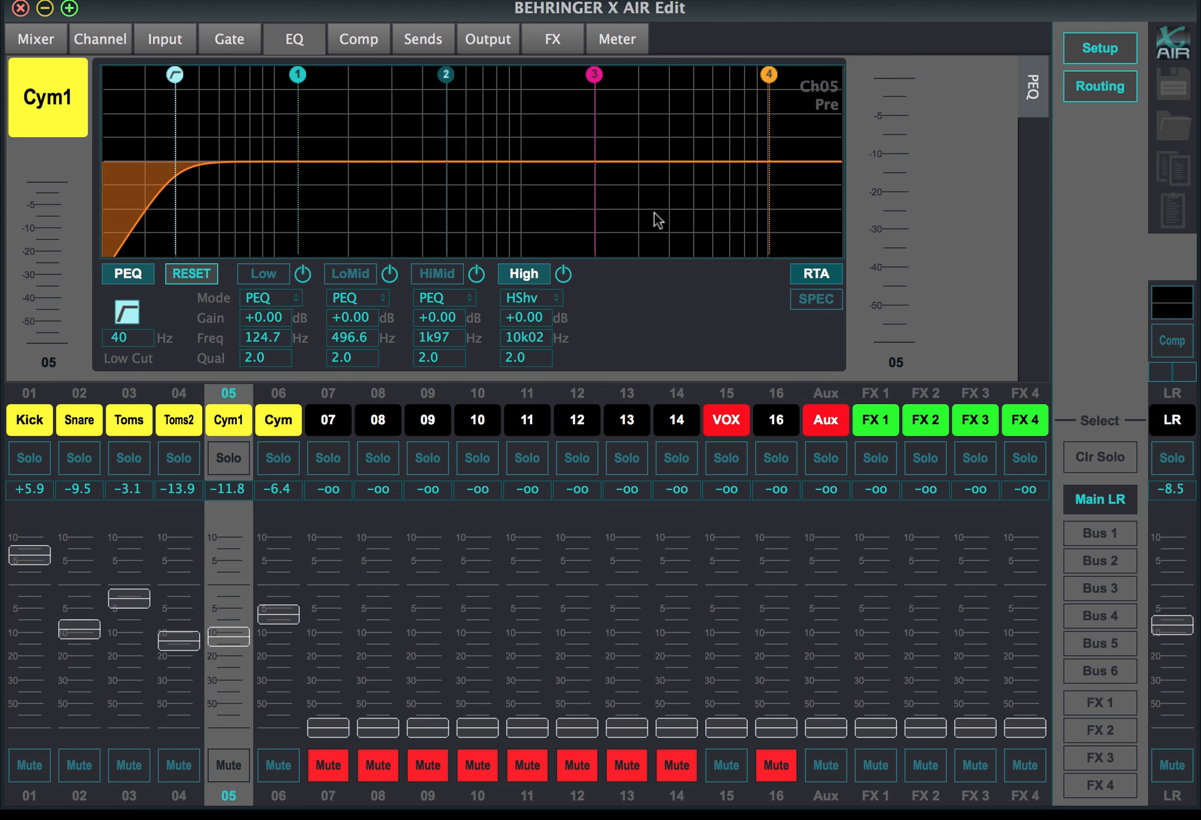
left_click(811, 273)
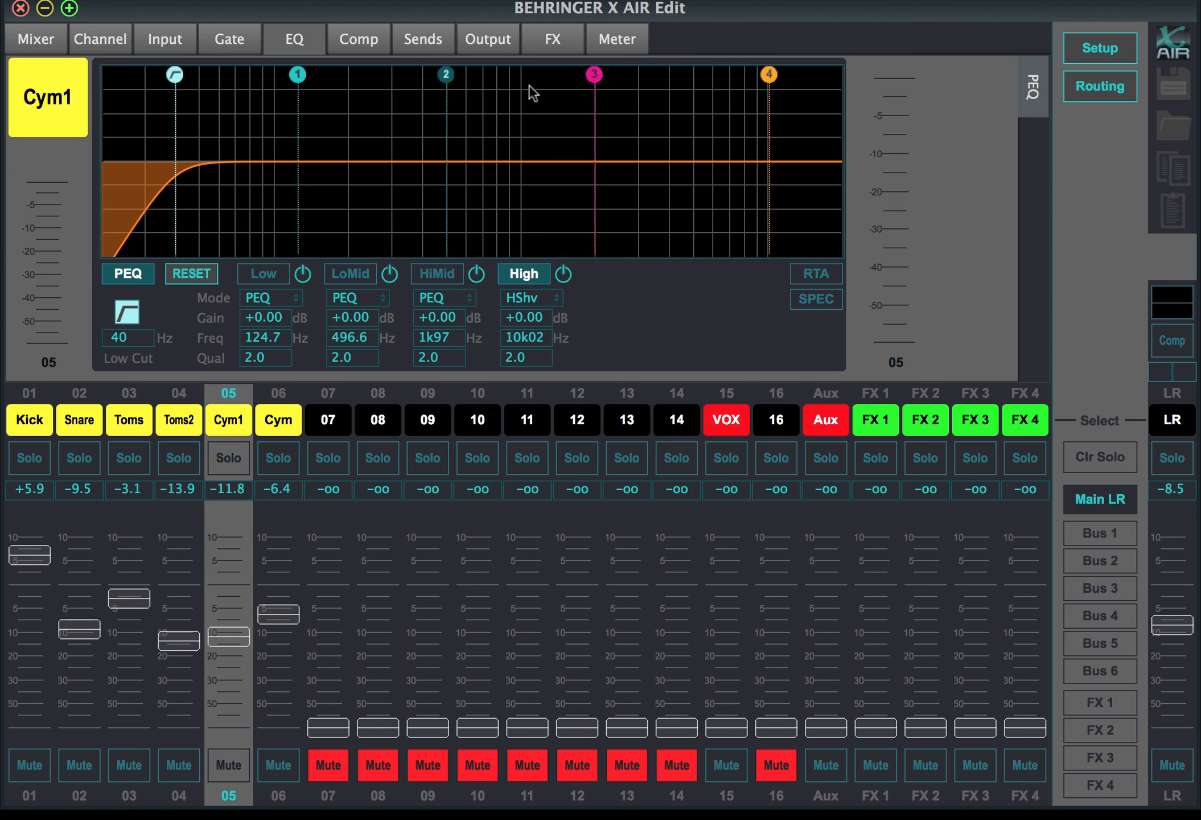
Enable Cym1's compressor and set its threshold to -14.5 dB
left_click(371, 33)
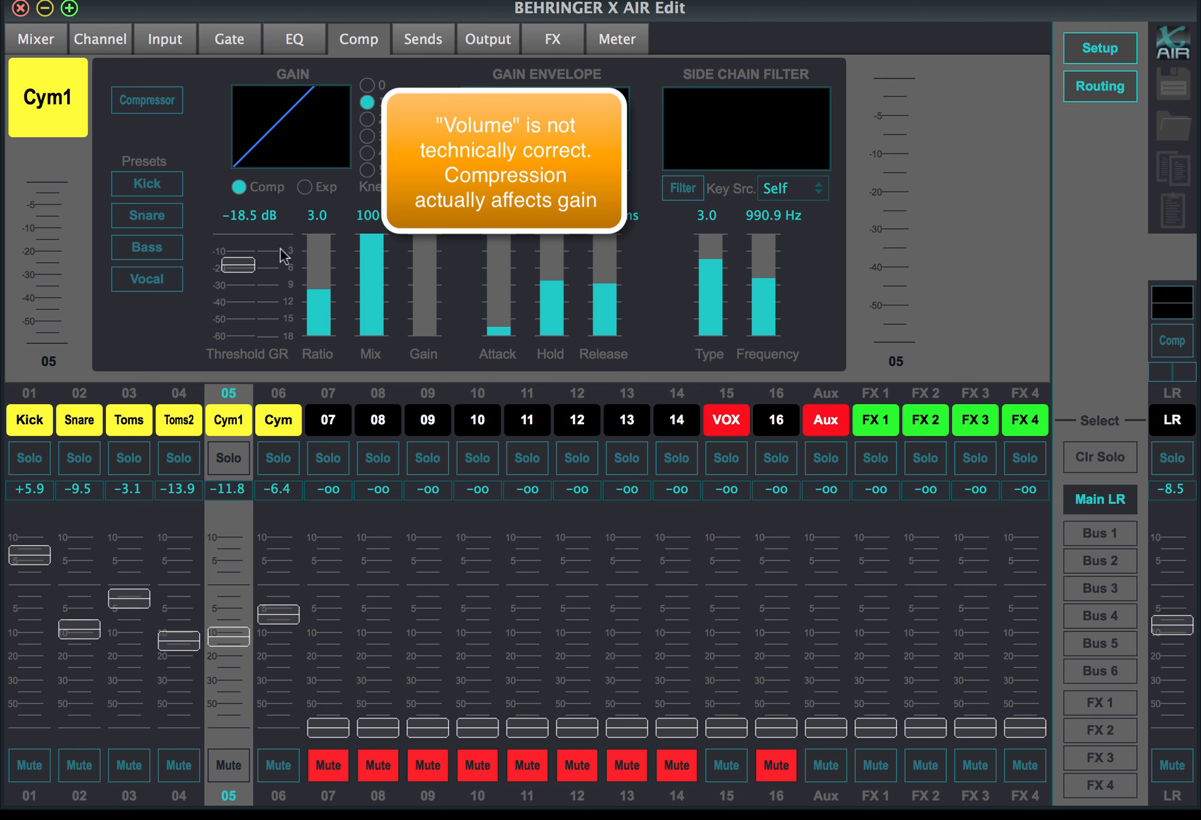
mouse_move(241, 267)
left_mouse_down()
mouse_move(242, 298)
mouse_move(247, 251)
mouse_move(247, 301)
mouse_move(246, 290)
left_mouse_up()
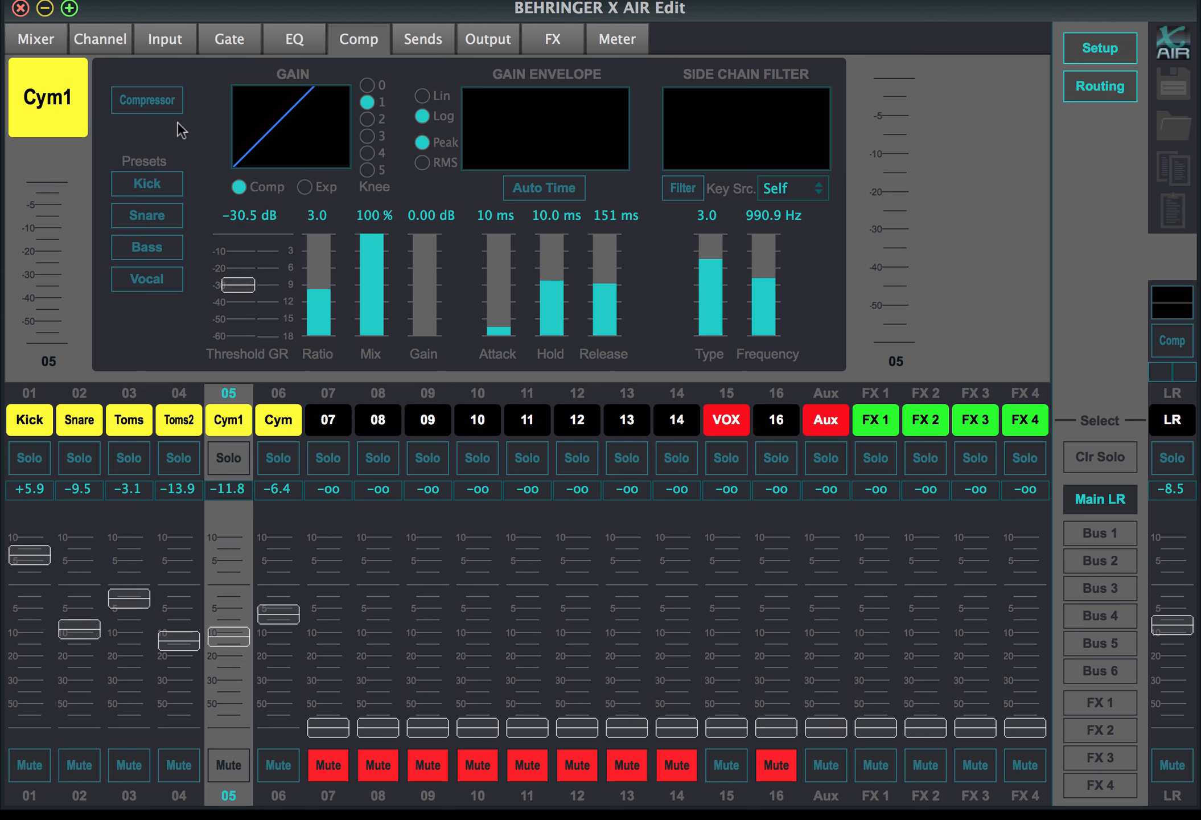
left_click(155, 106)
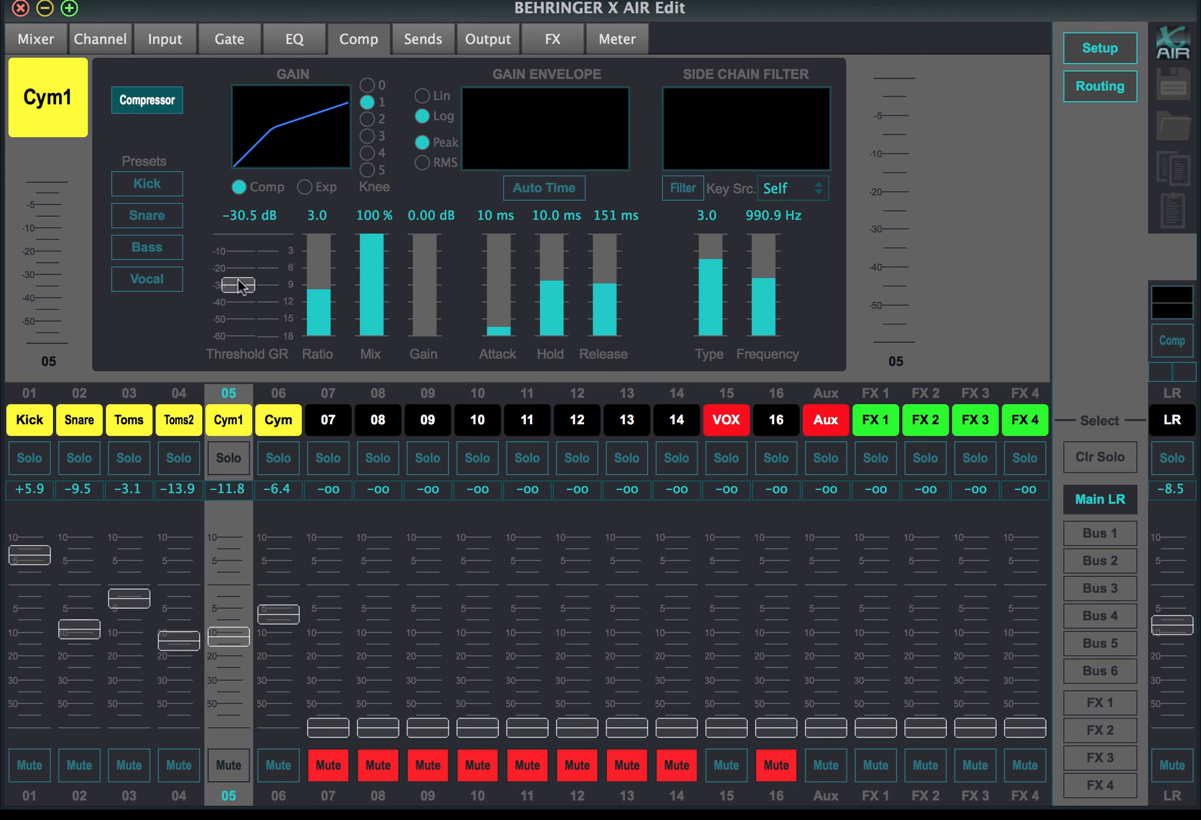
left_click_drag(237, 278, 239, 248)
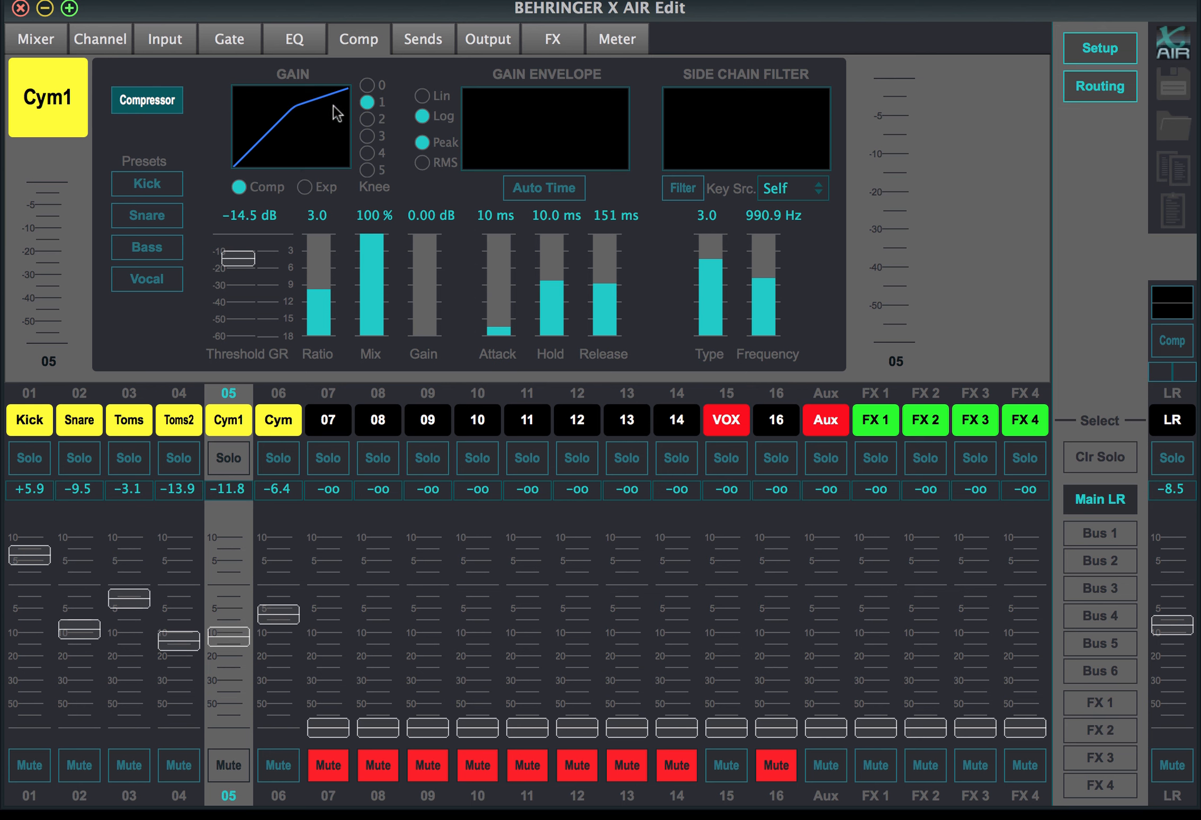
Toggle Cym1's compressor off and back on, and apply the Kick compressor preset
left_click(169, 97)
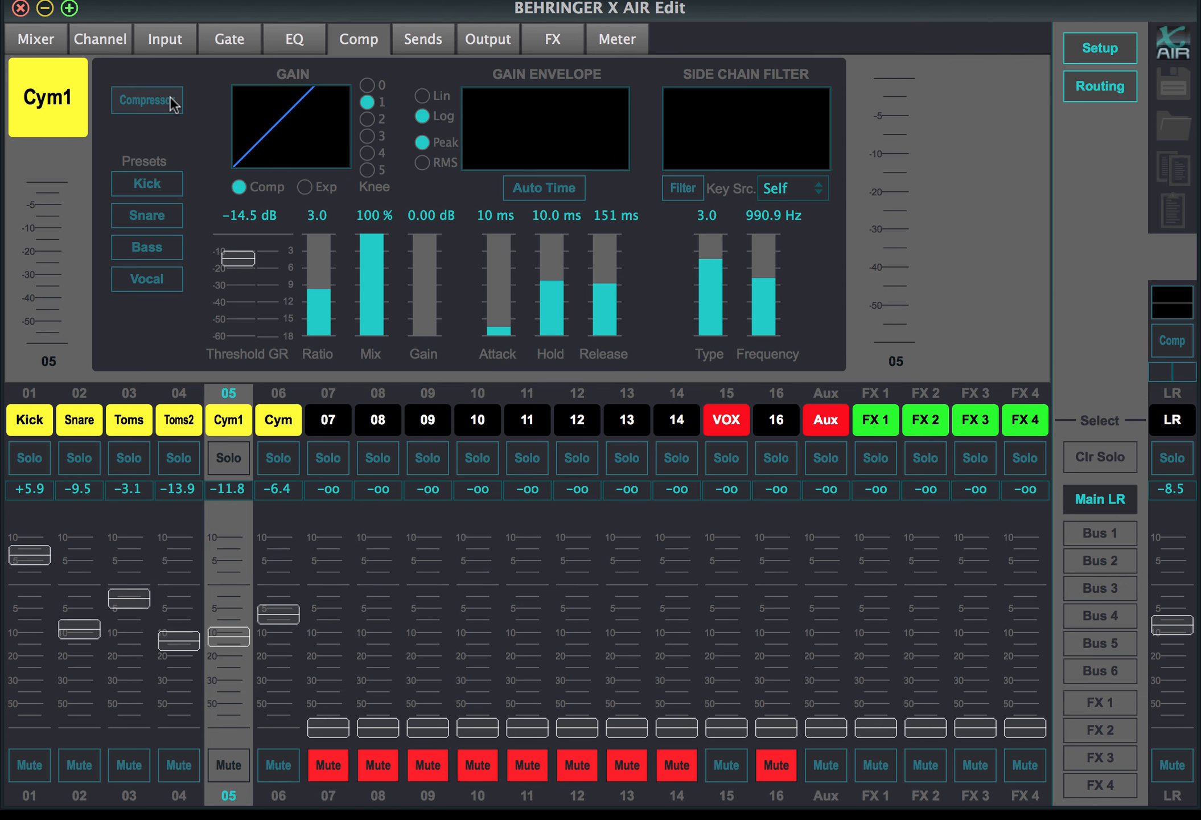
left_click(170, 98)
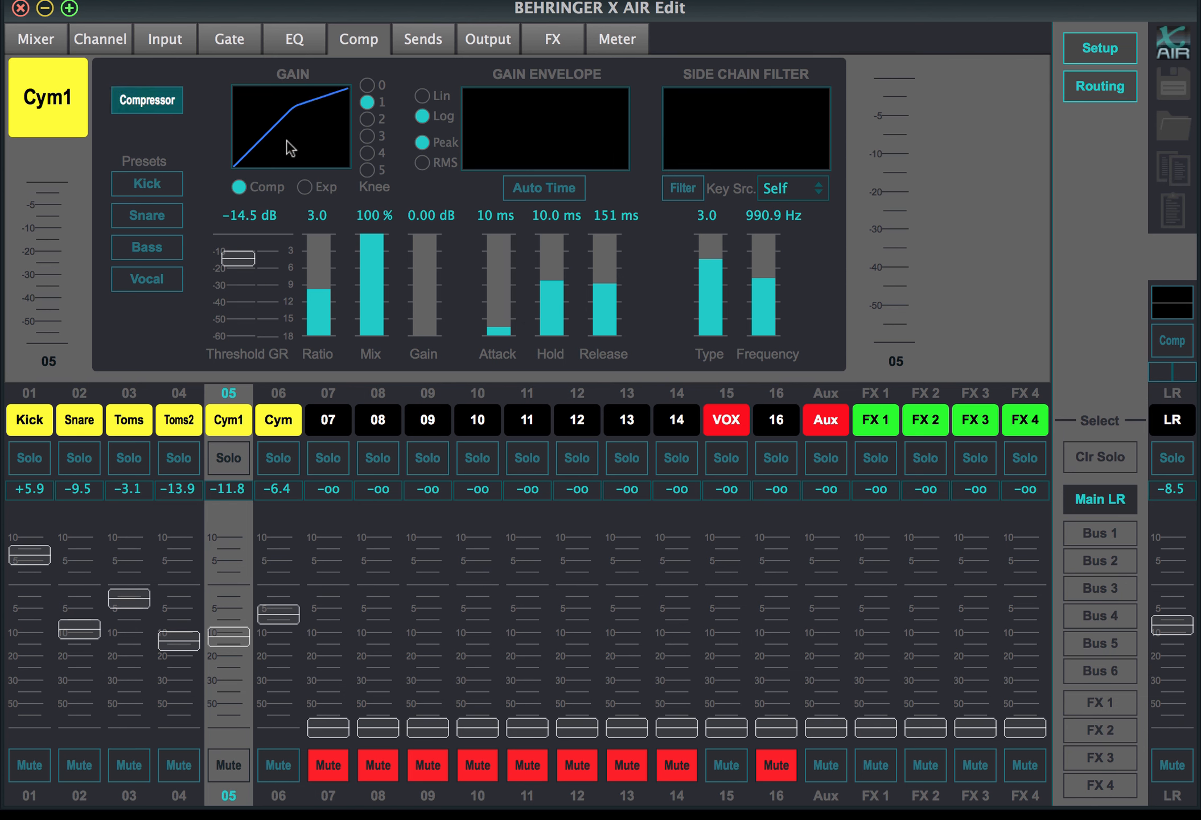
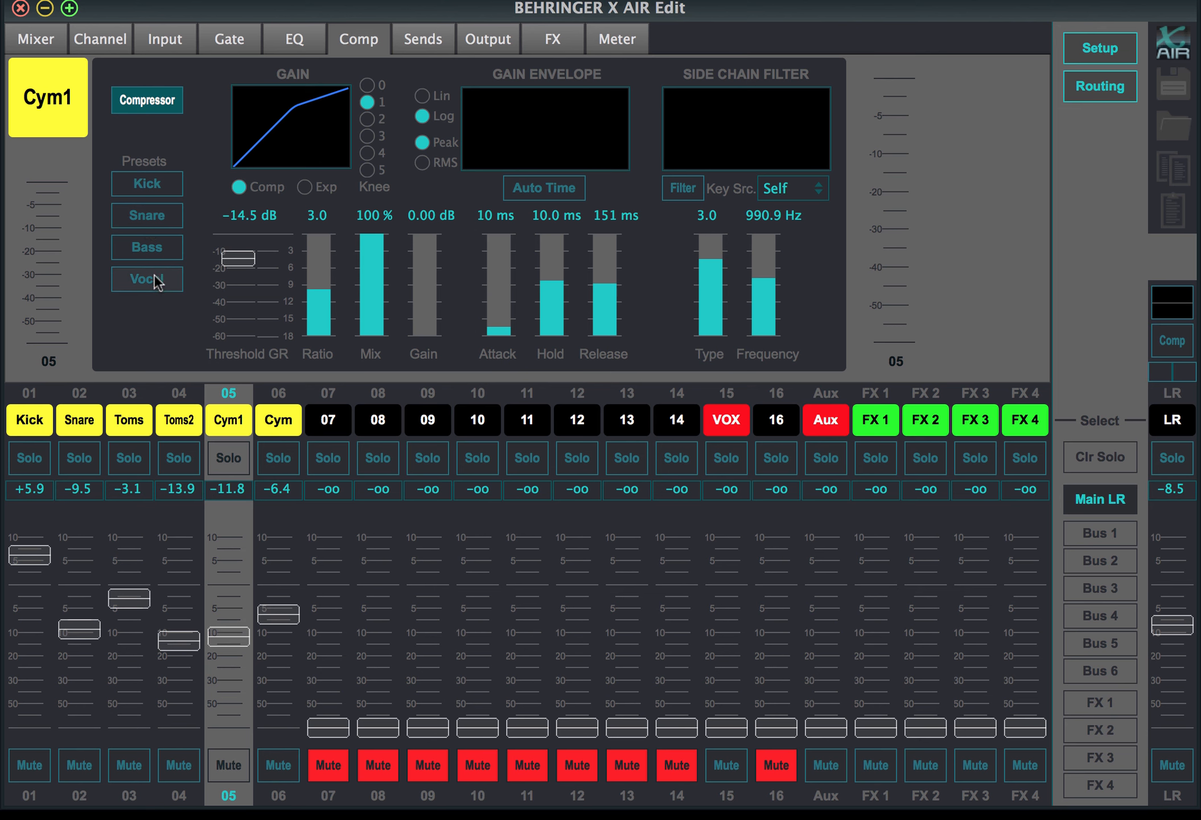
left_click(149, 185)
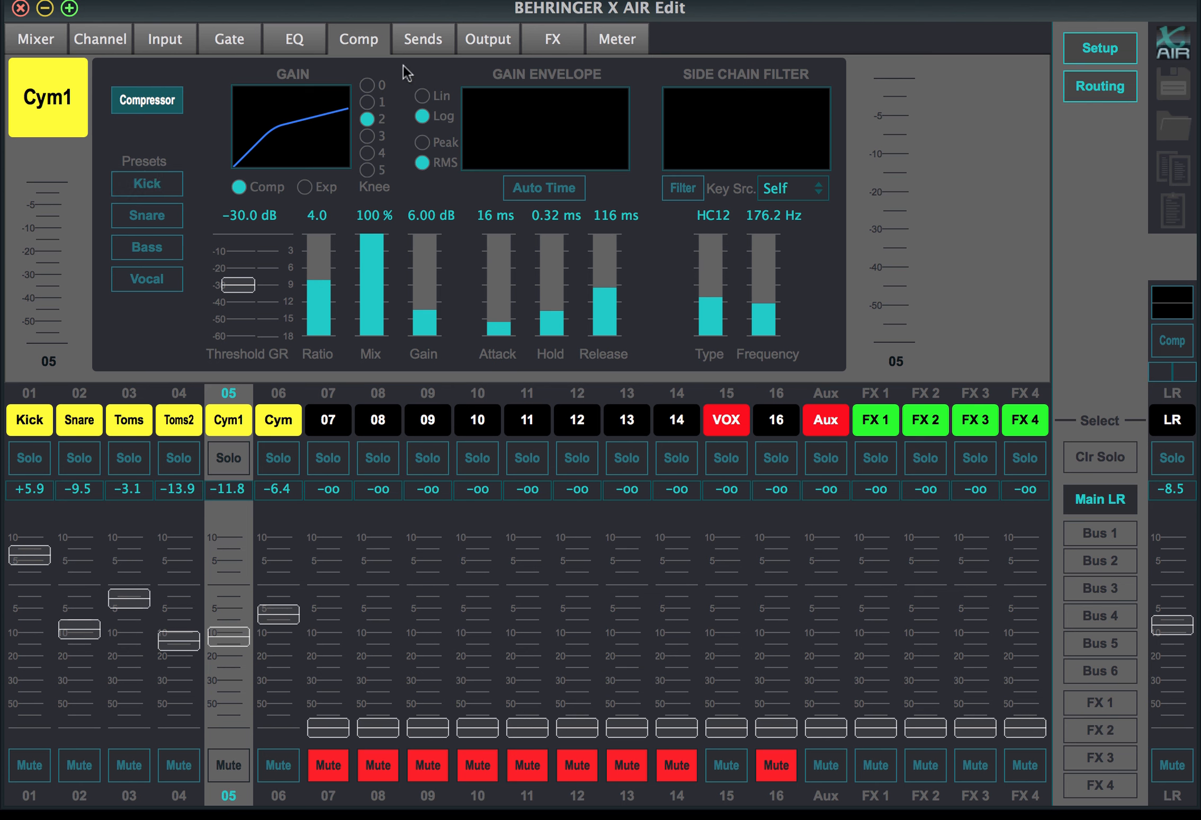
Show Cym1's bus and effects sends and set its Bus 1 send to -2.5 dB
left_click(434, 41)
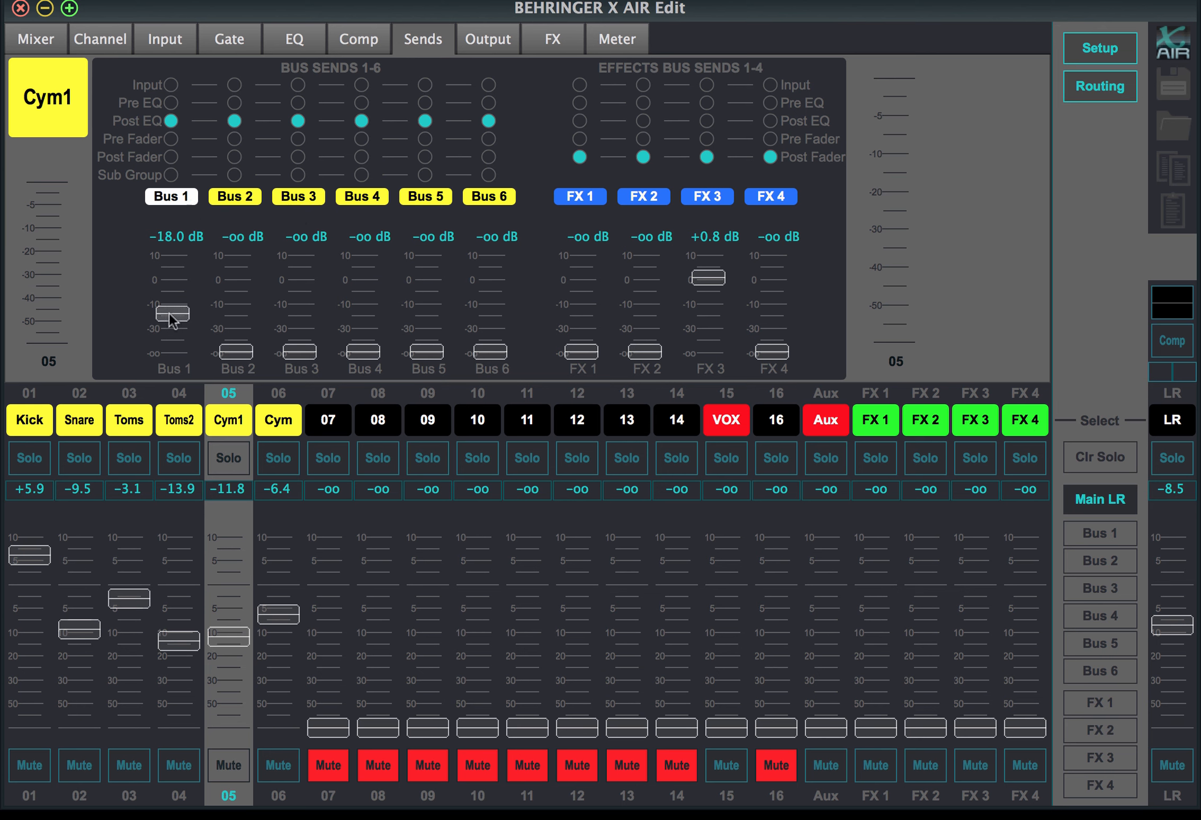
left_click_drag(169, 313, 179, 359)
left_click_drag(173, 354, 180, 279)
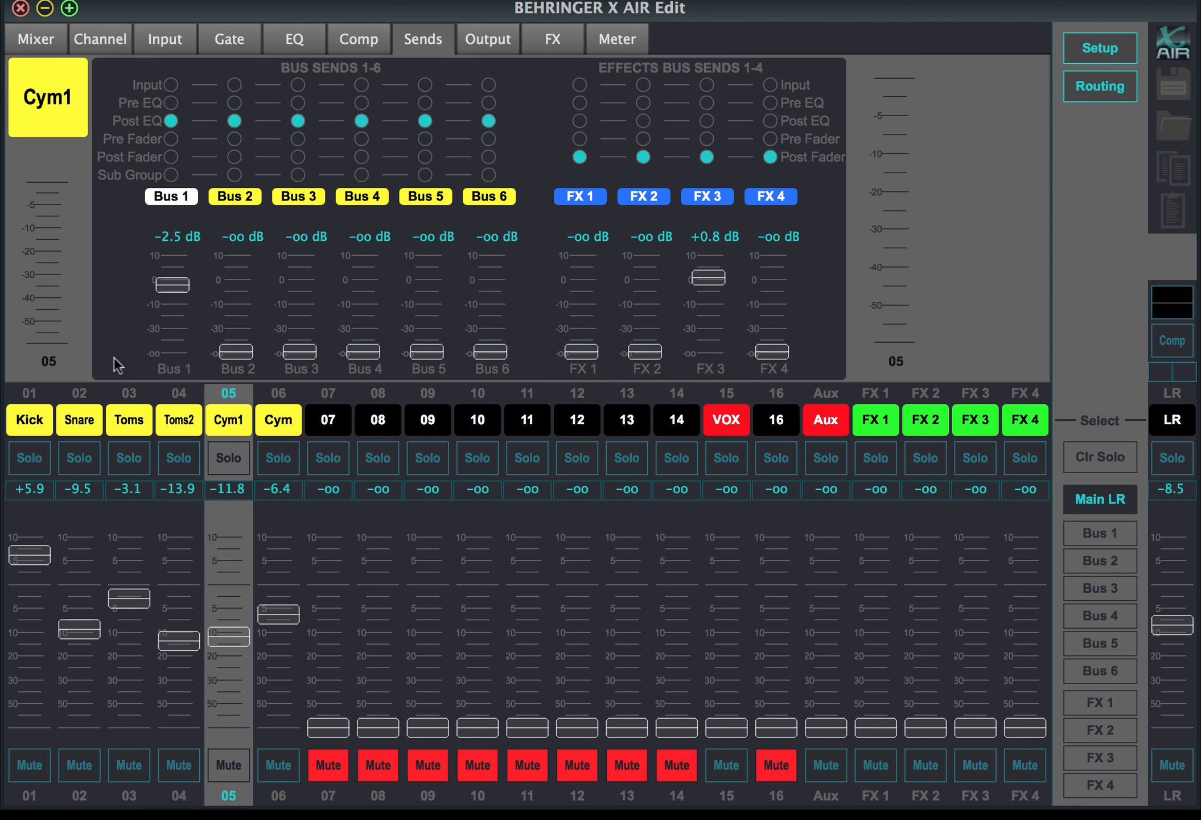
On the Kick channel, set the Bus 1 send to +6.0 dB and the Bus 2 send to -17.5 dB
left_click(34, 421)
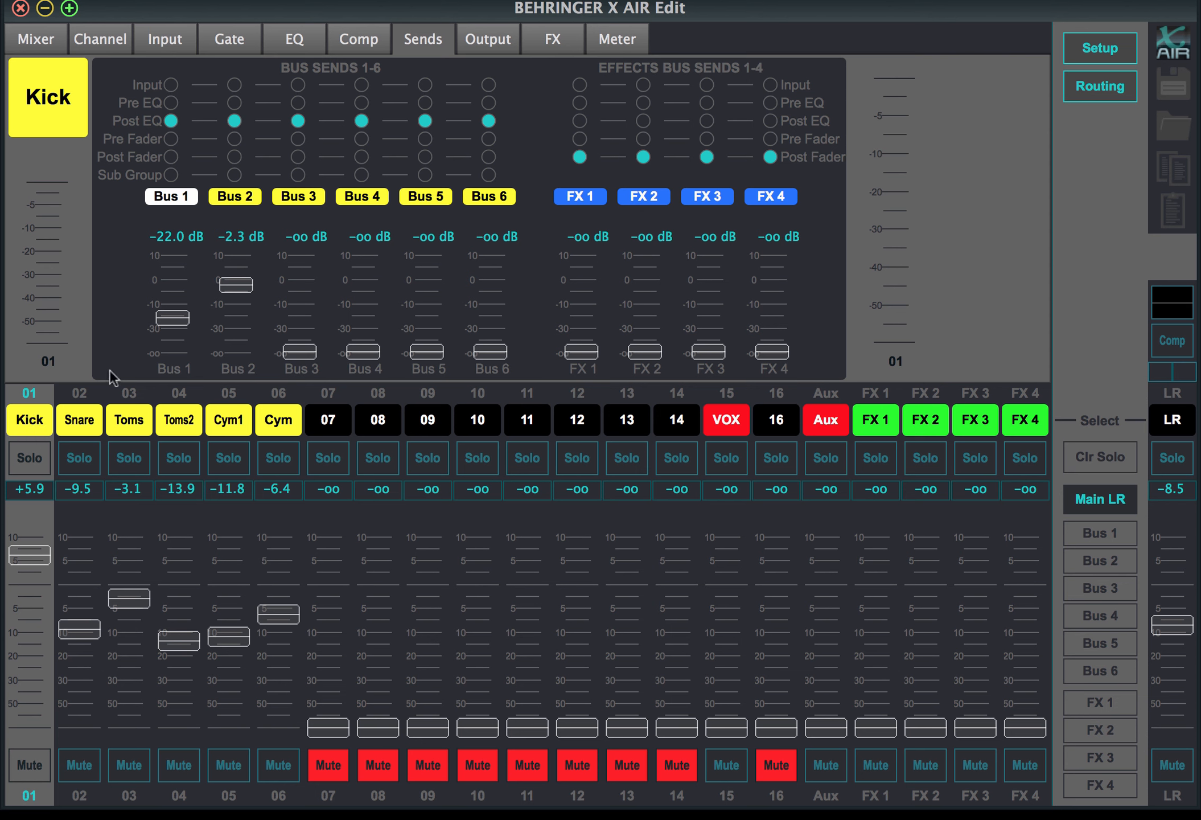
left_click_drag(184, 319, 183, 266)
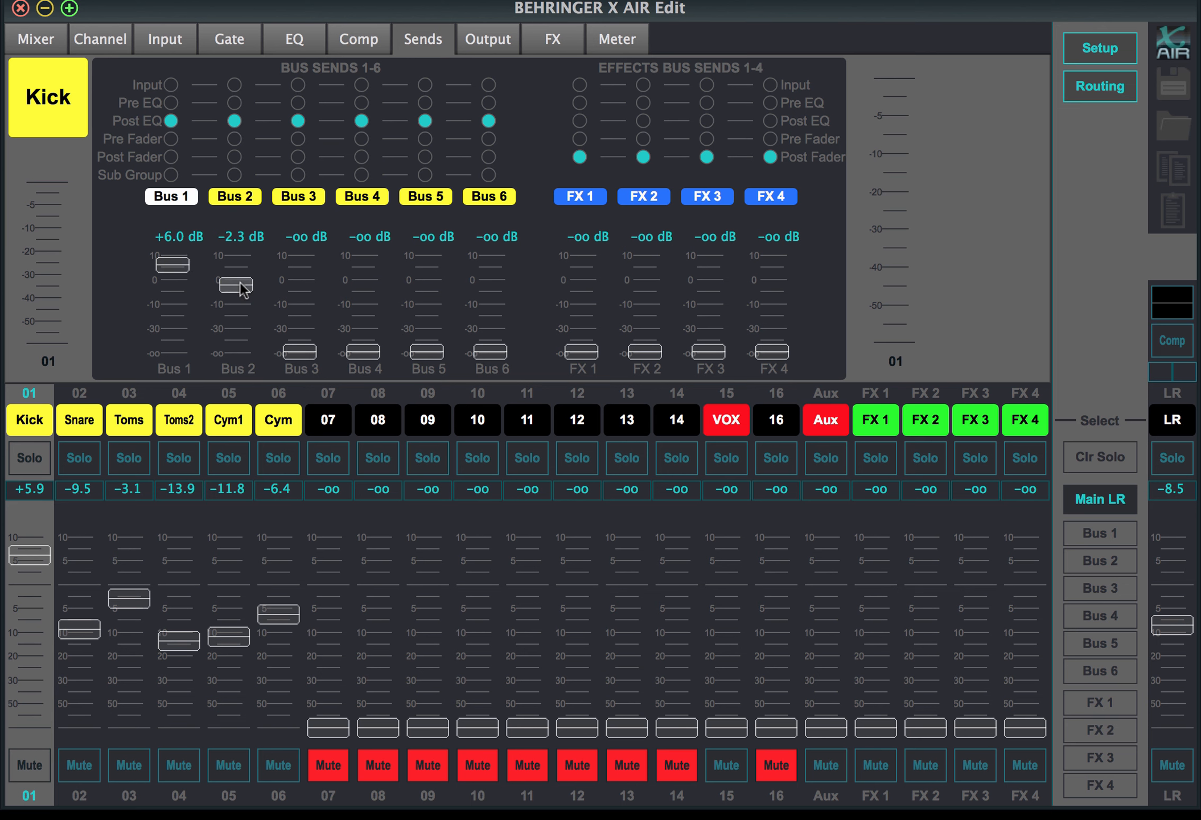
left_click_drag(239, 282, 241, 316)
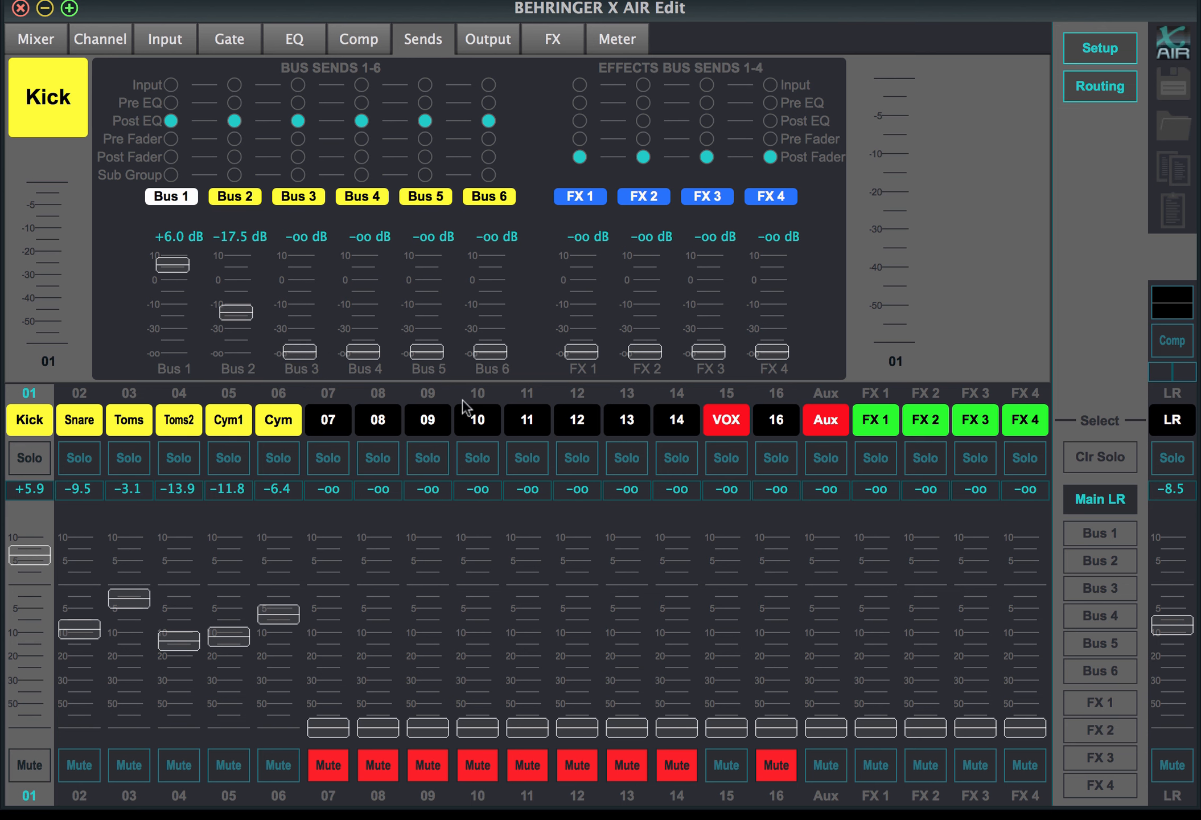
Raise Cym1's FX 1 send to +0.5 dB and pull it back down to -oo
left_click(238, 421)
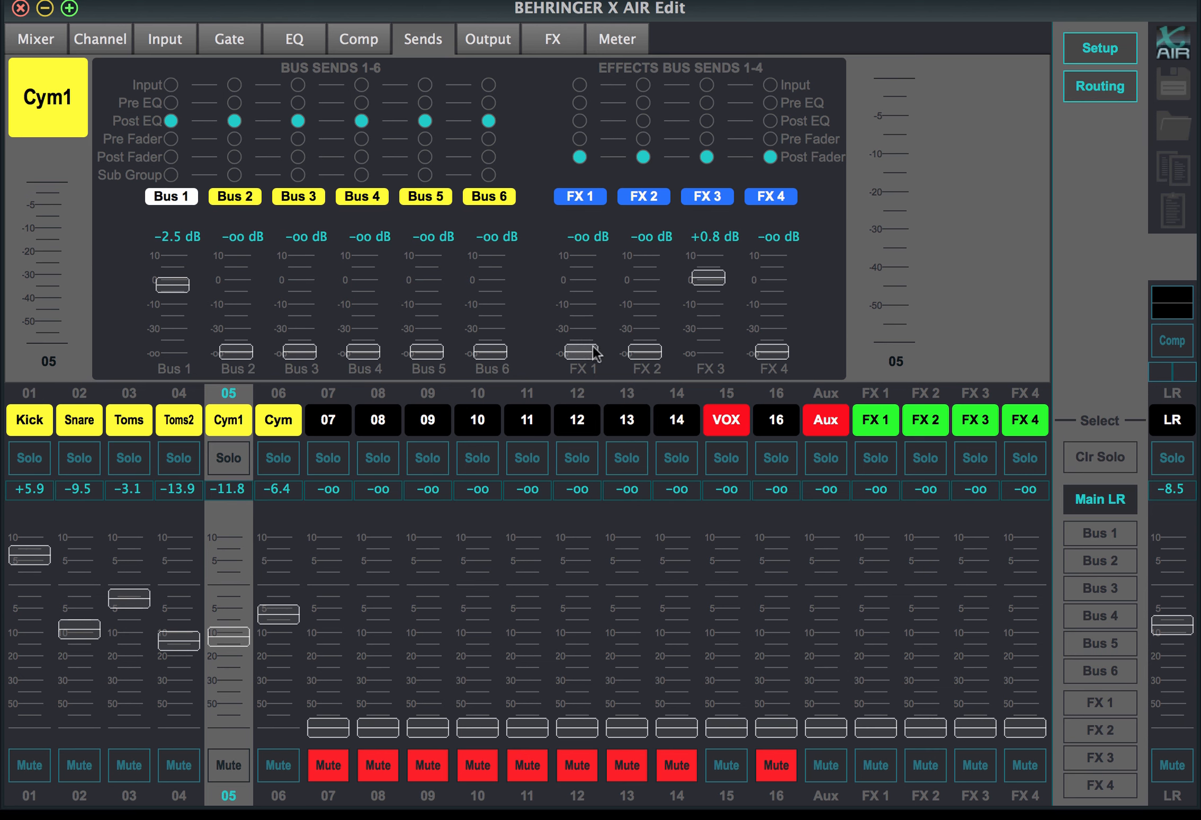
left_click_drag(594, 352, 600, 275)
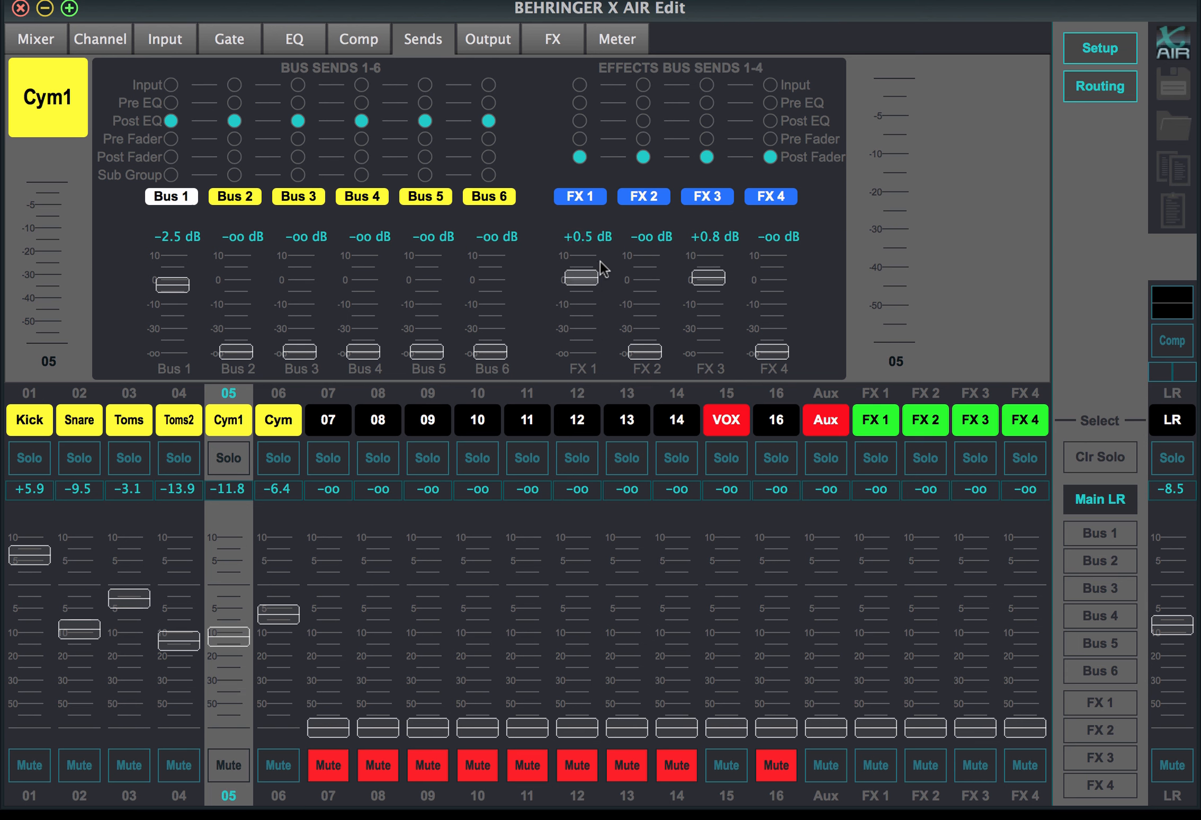
left_click_drag(599, 260, 609, 366)
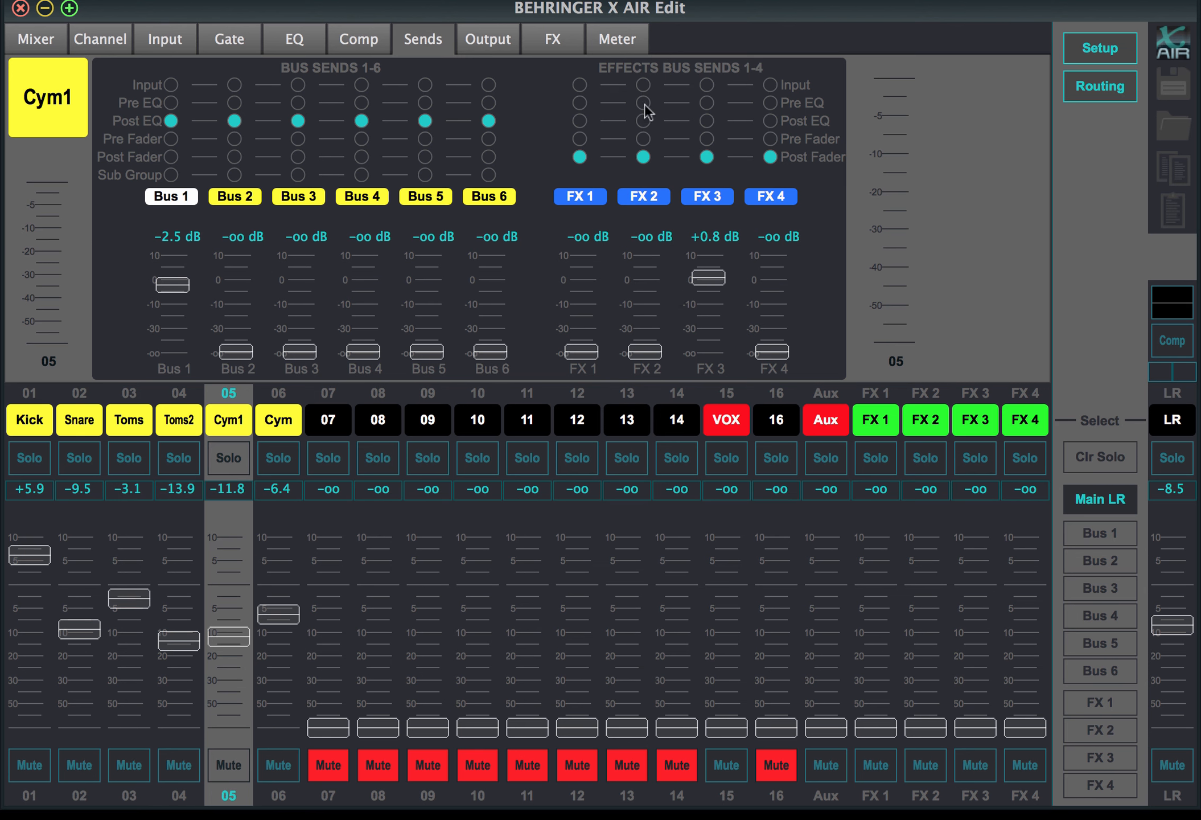
Show the main output settings and compare the panorama of the Cym1 and Cym channels
left_click(500, 48)
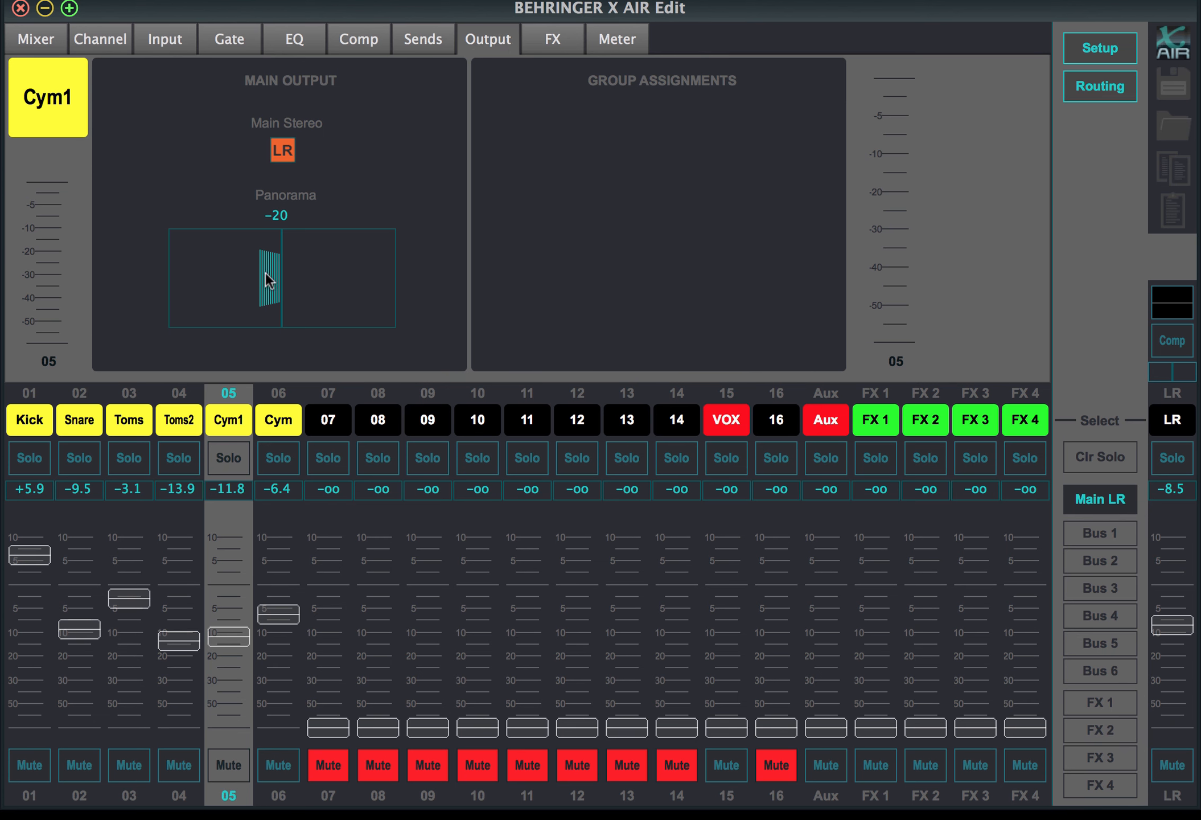
mouse_move(261, 273)
left_mouse_down()
mouse_move(368, 287)
mouse_move(212, 282)
mouse_move(377, 284)
mouse_move(250, 287)
mouse_move(261, 287)
left_mouse_up()
left_click(282, 425)
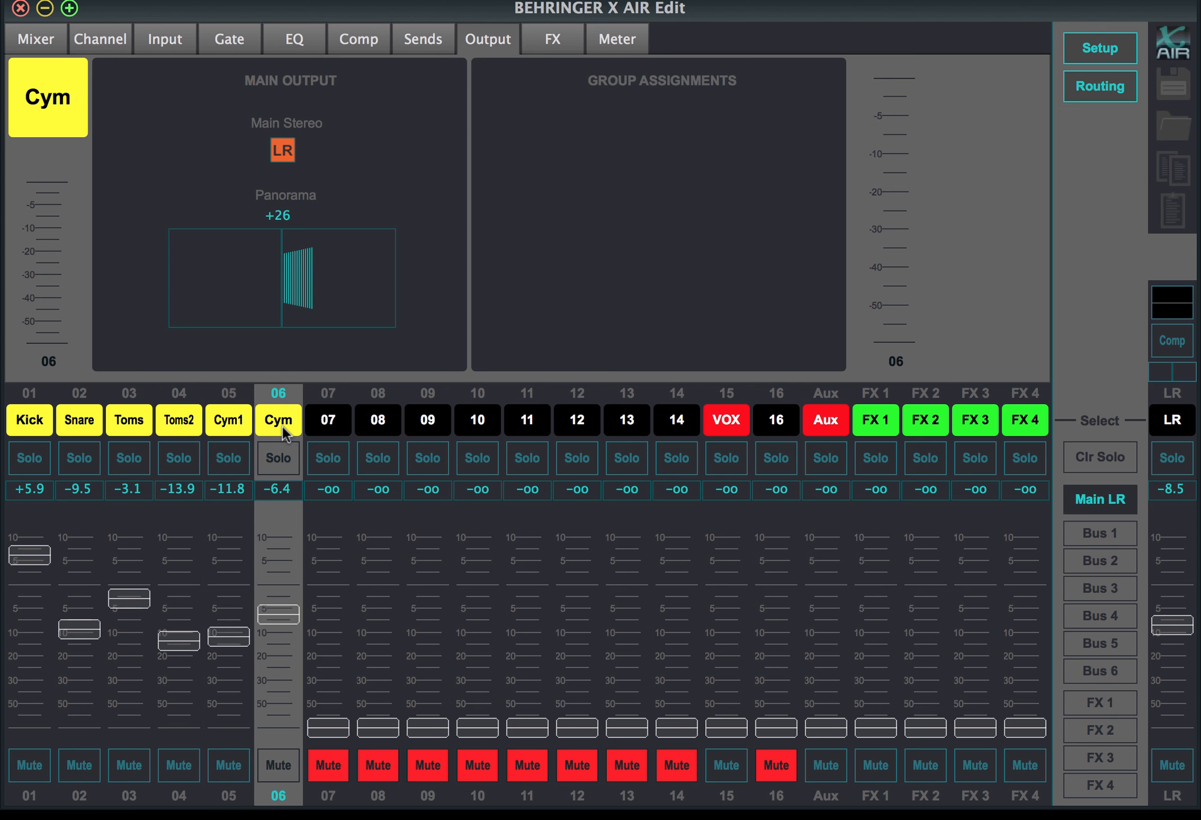
left_click(239, 423)
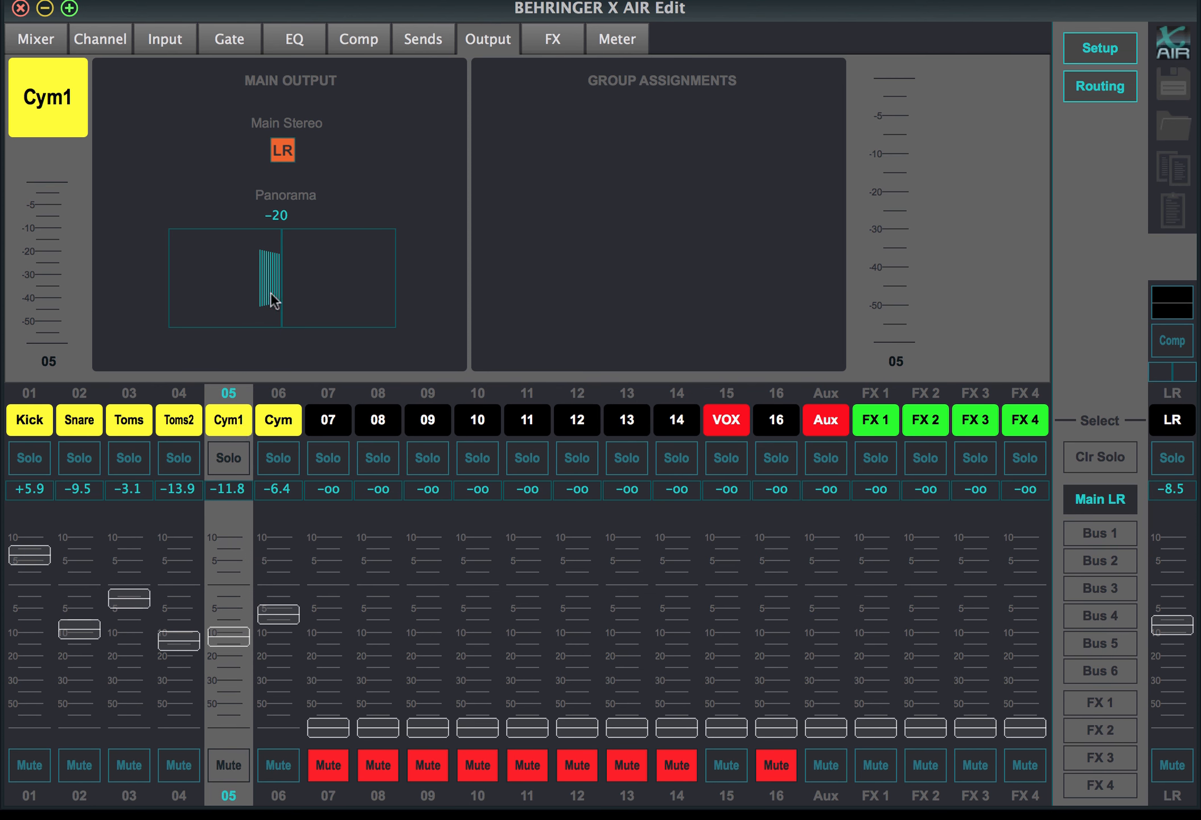
left_click_drag(261, 284, 255, 285)
left_click(280, 422)
left_click(230, 422)
Show the four effects slots and browse FX 1's list of effects, keeping Hall Reverb
left_click(565, 37)
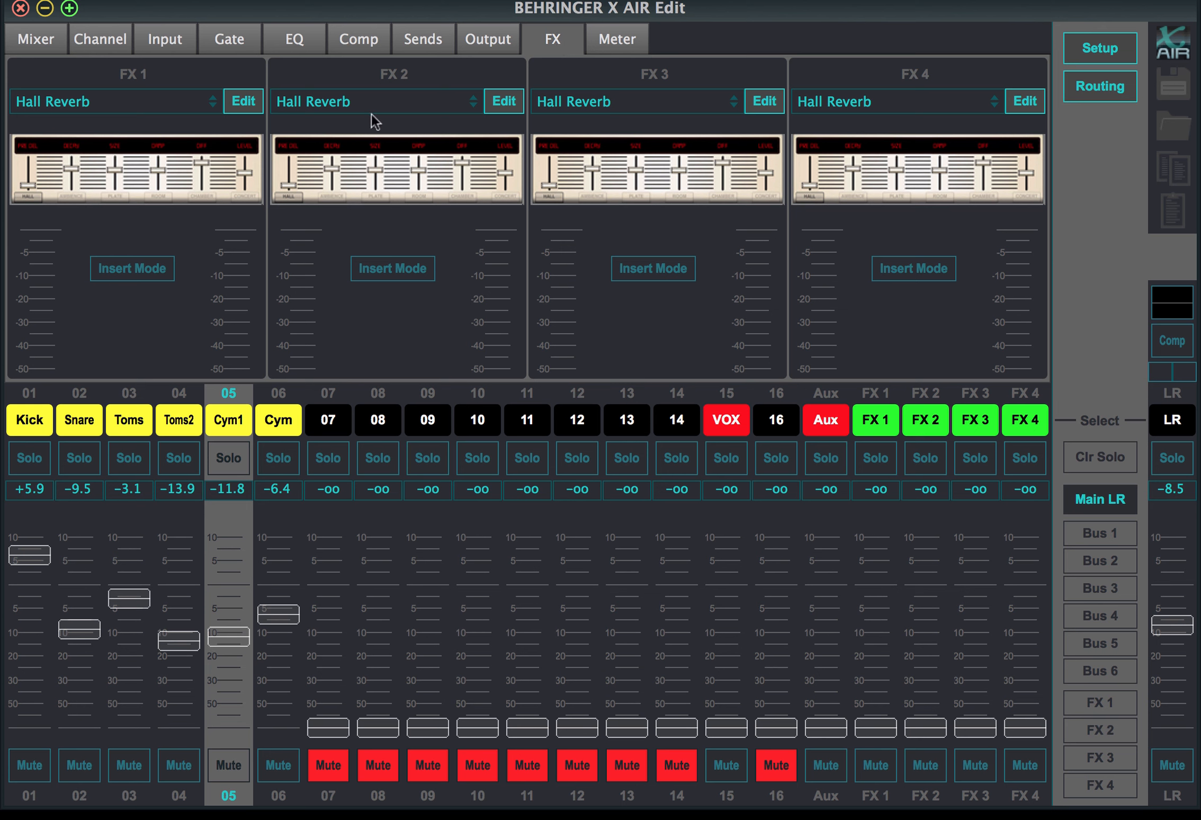
left_click(215, 100)
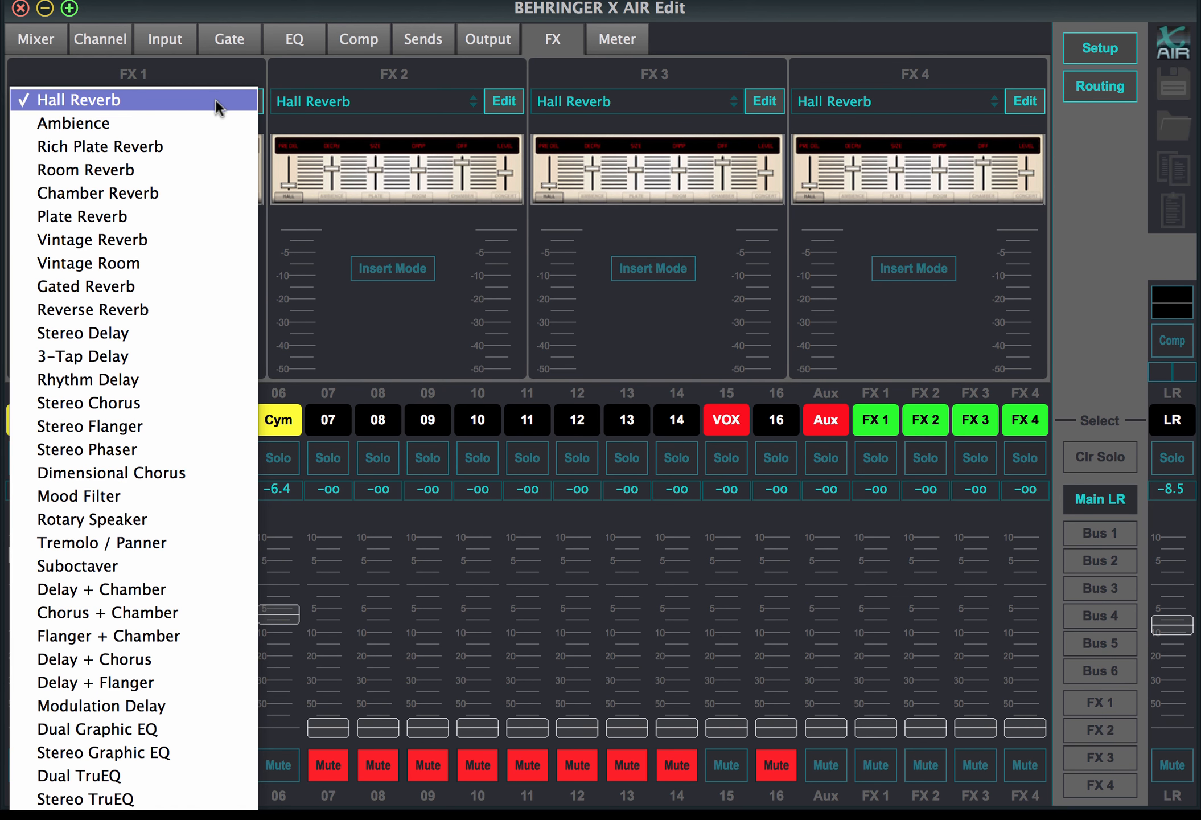
scroll(171, 569, "down", 5)
scroll(145, 667, "down", 9)
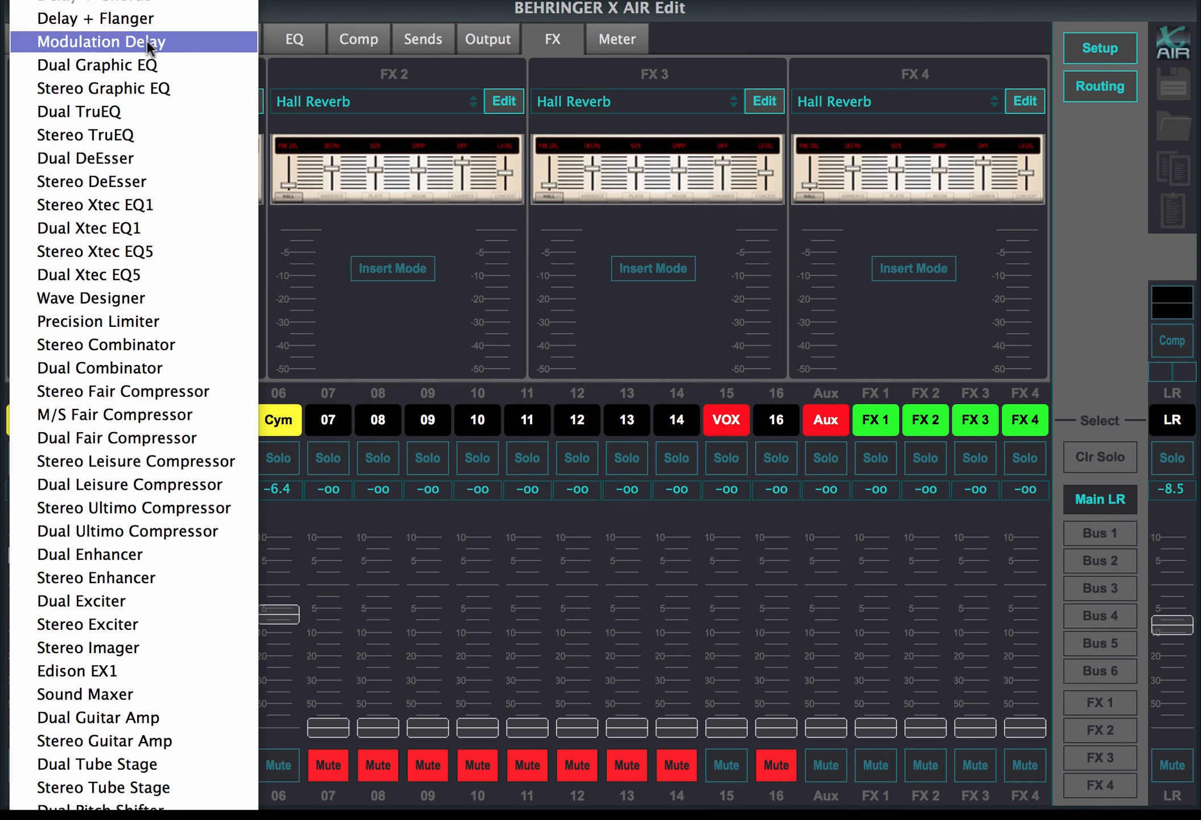
mouse_move(147, 3)
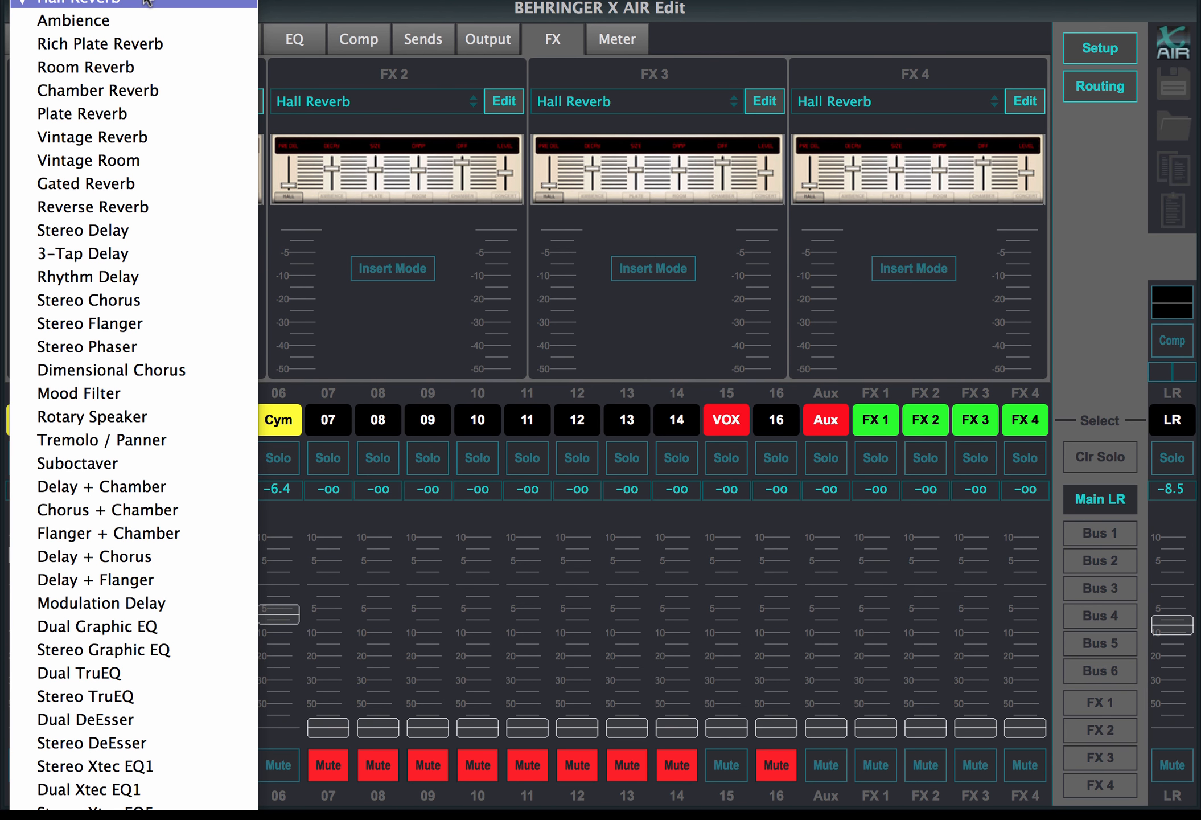
left_click(147, 2)
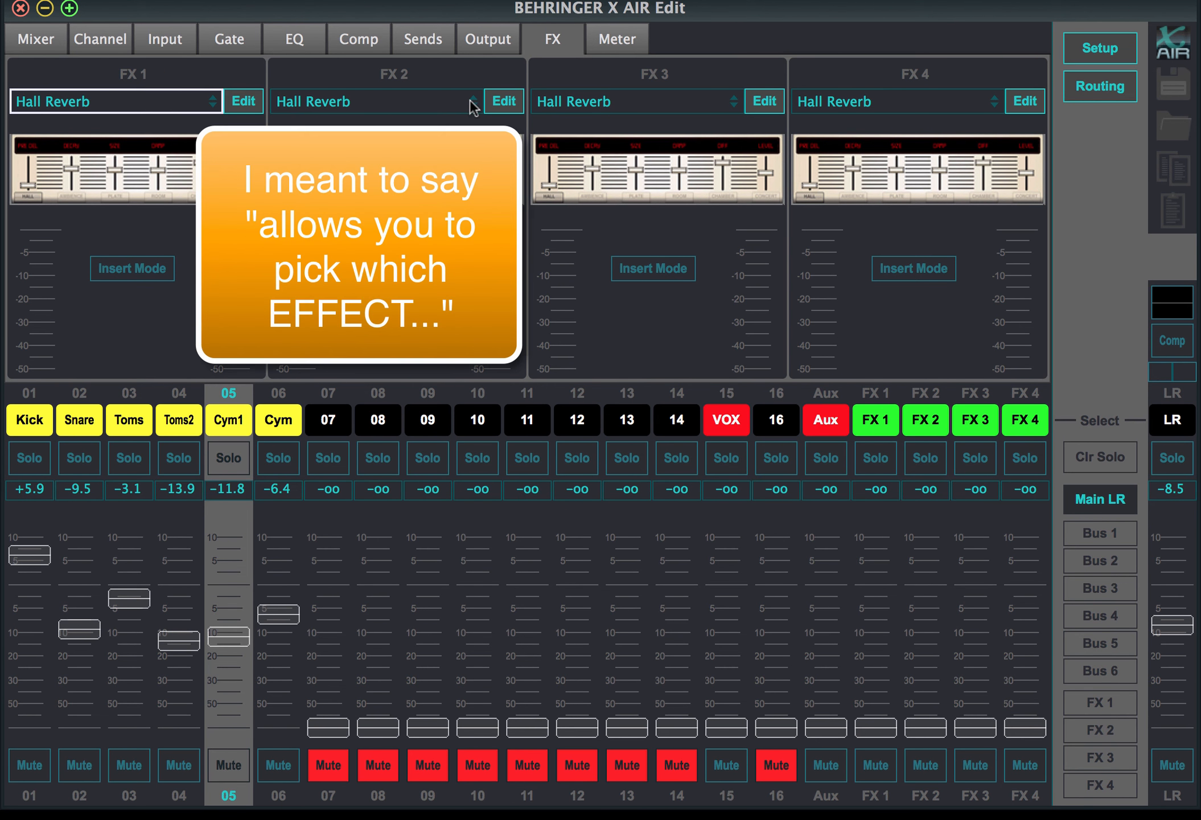
Assign Stereo Flanger to FX 2, Delay + Chorus to FX 3 and Rhythm Delay to FX 4
left_click(469, 100)
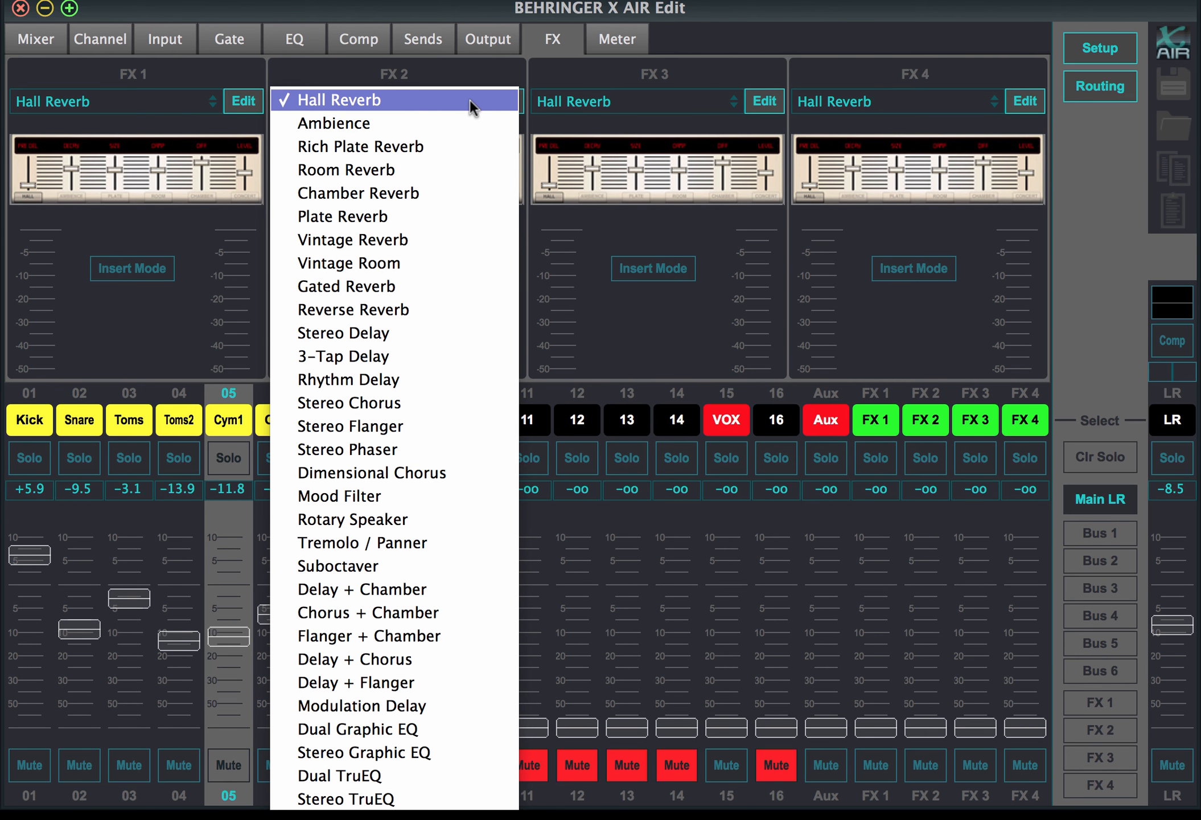
left_click(425, 426)
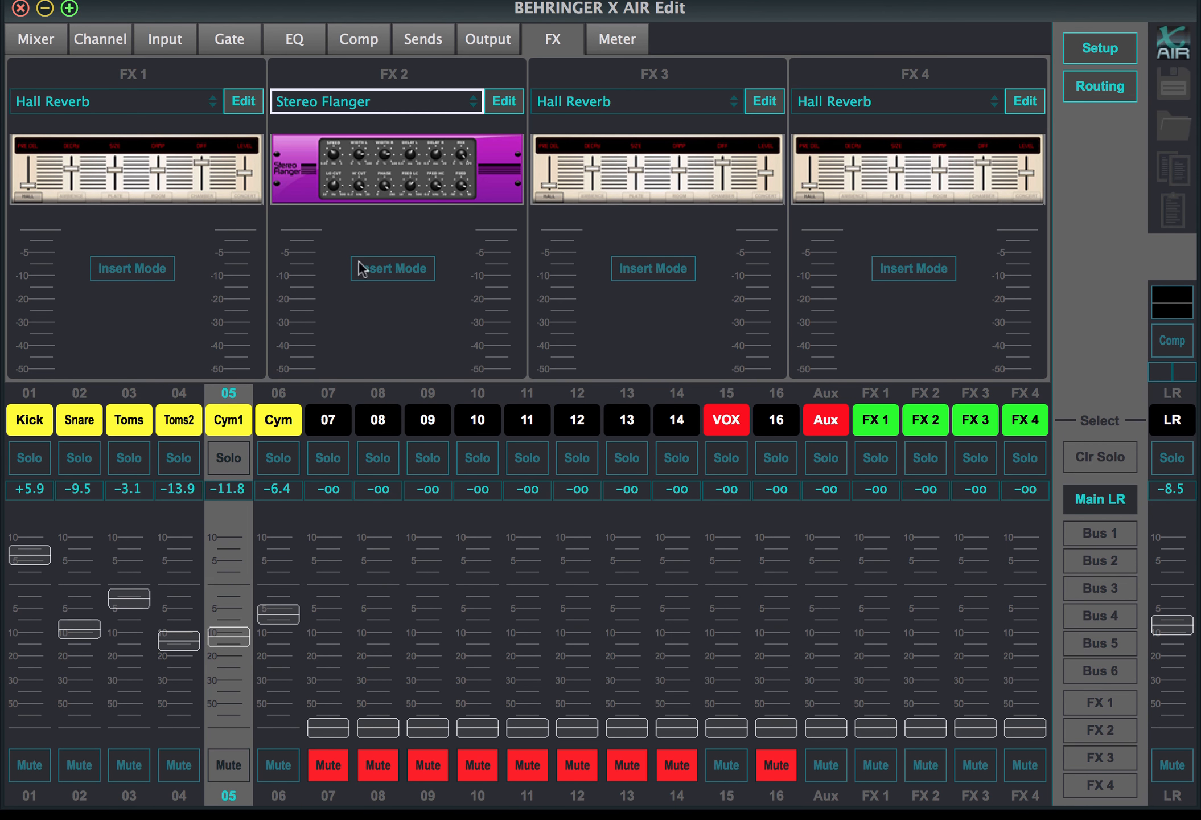
left_click(673, 100)
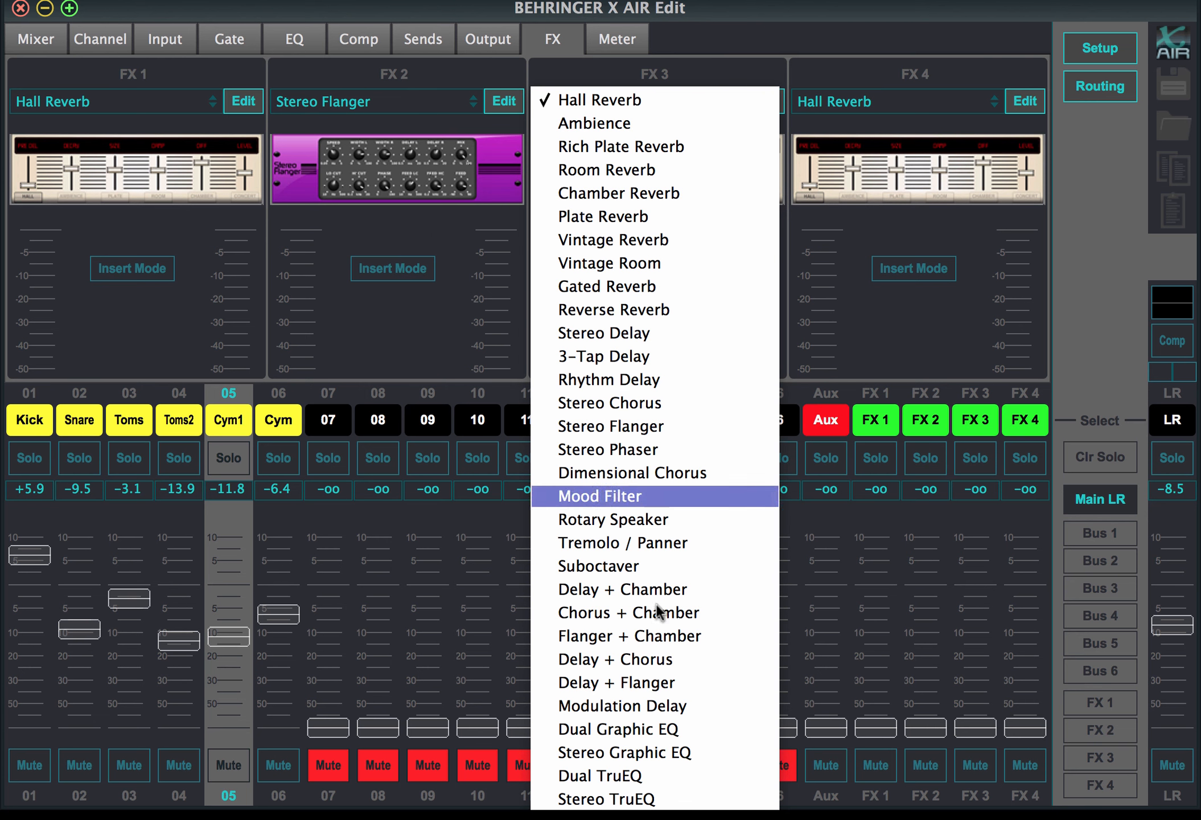
left_click(668, 660)
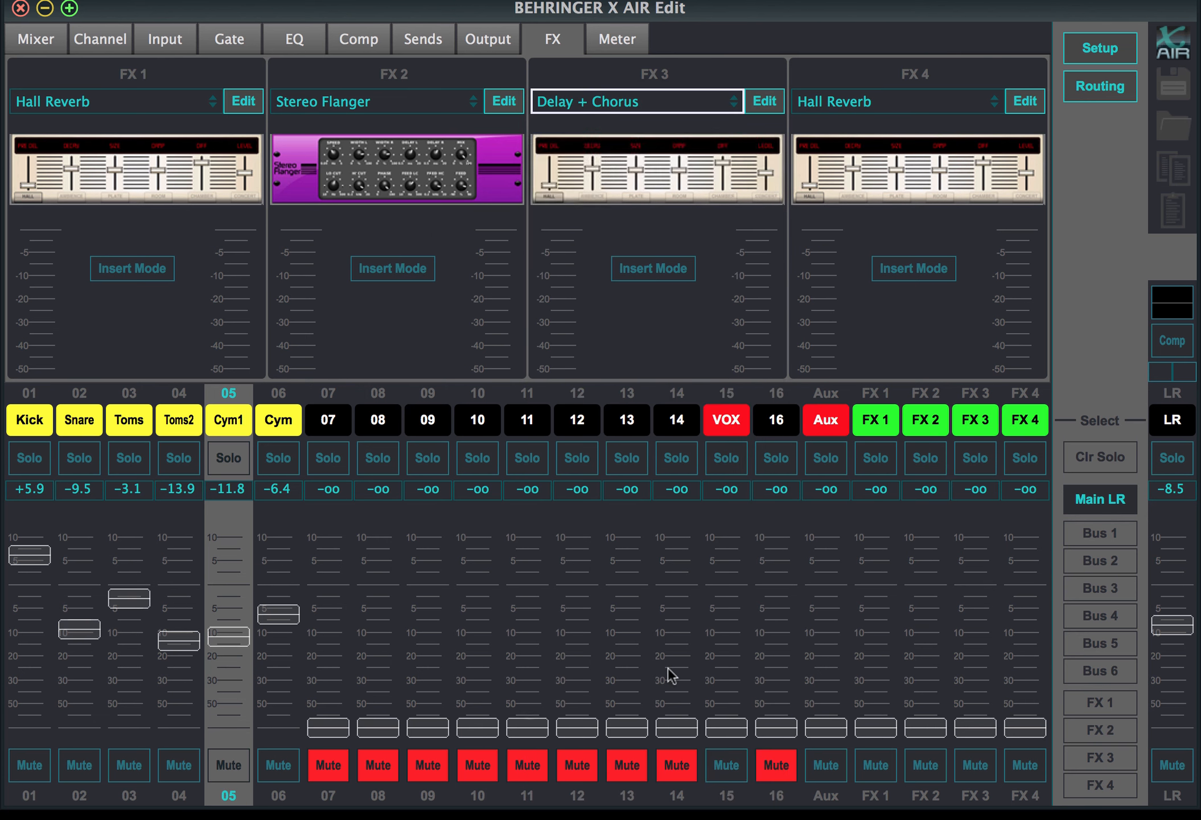
left_click(897, 102)
left_click(893, 371)
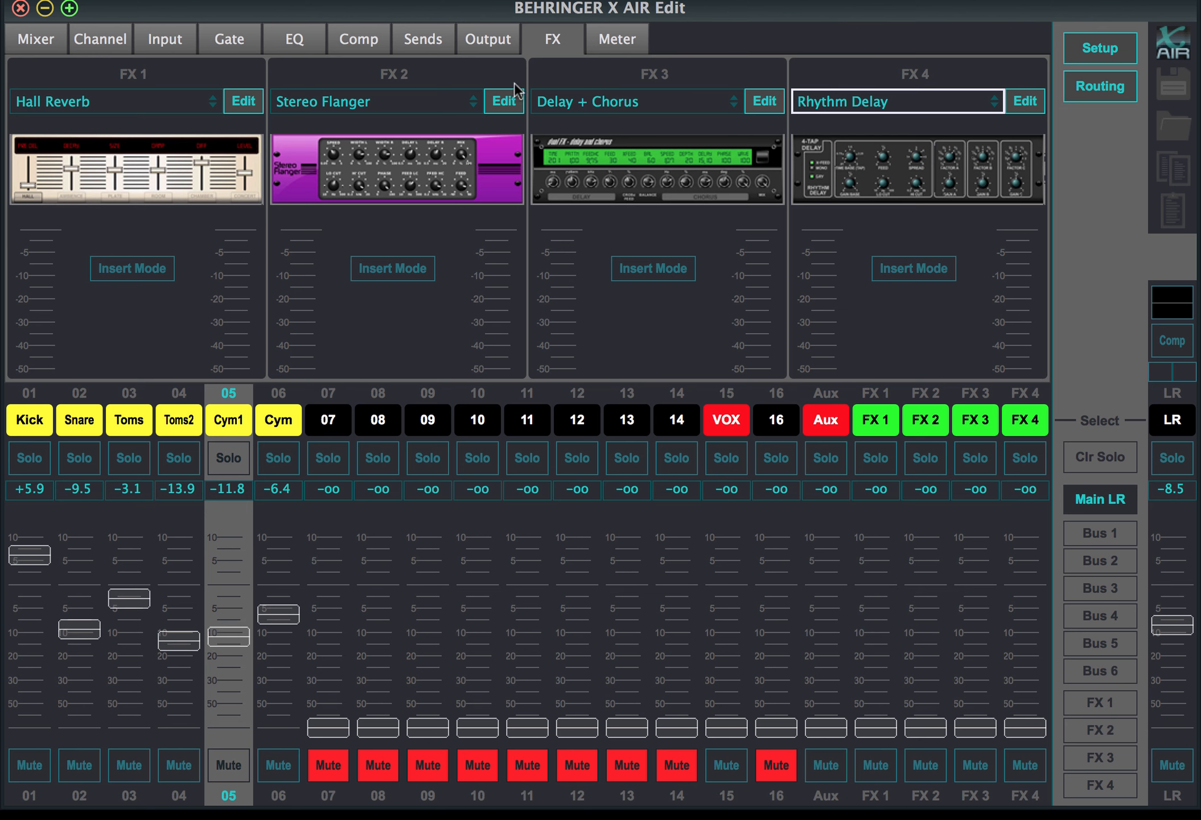
View the FX 2 Stereo Flanger's parameter editor and close it
left_click(504, 101)
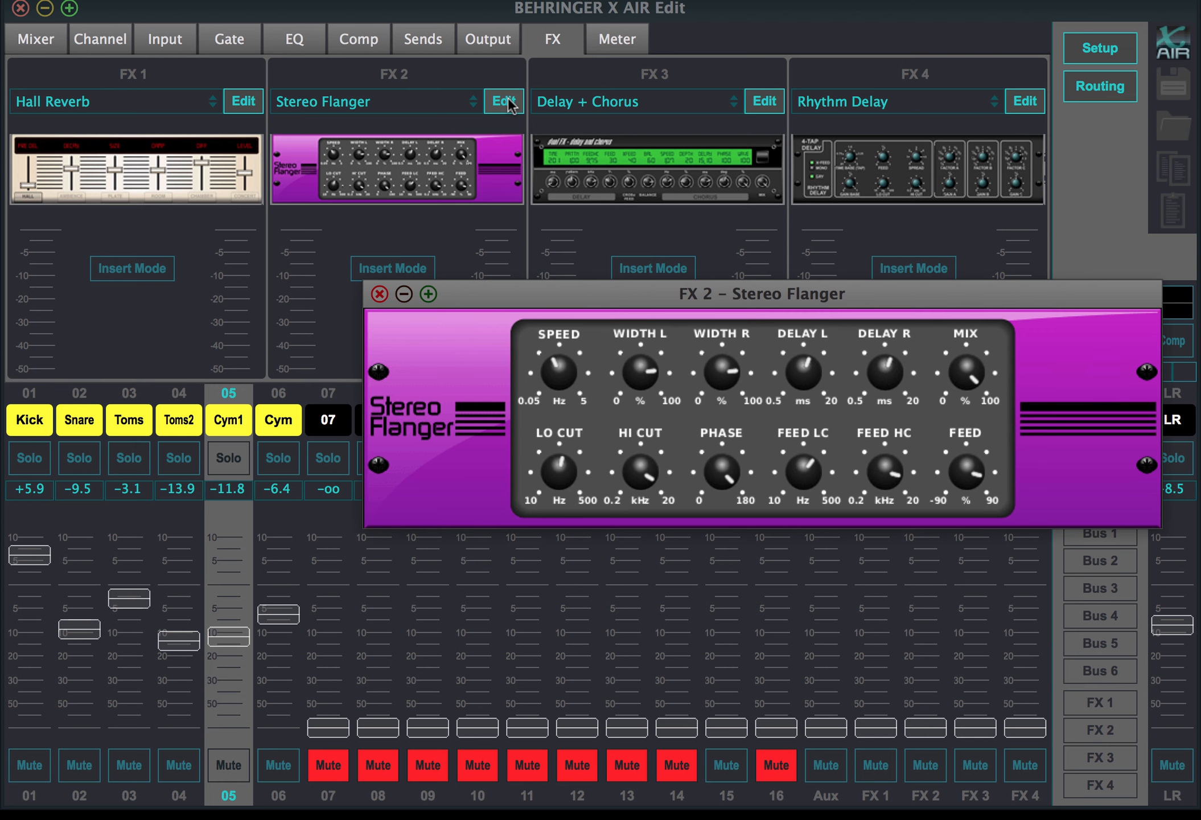
mouse_move(631, 373)
left_click(379, 294)
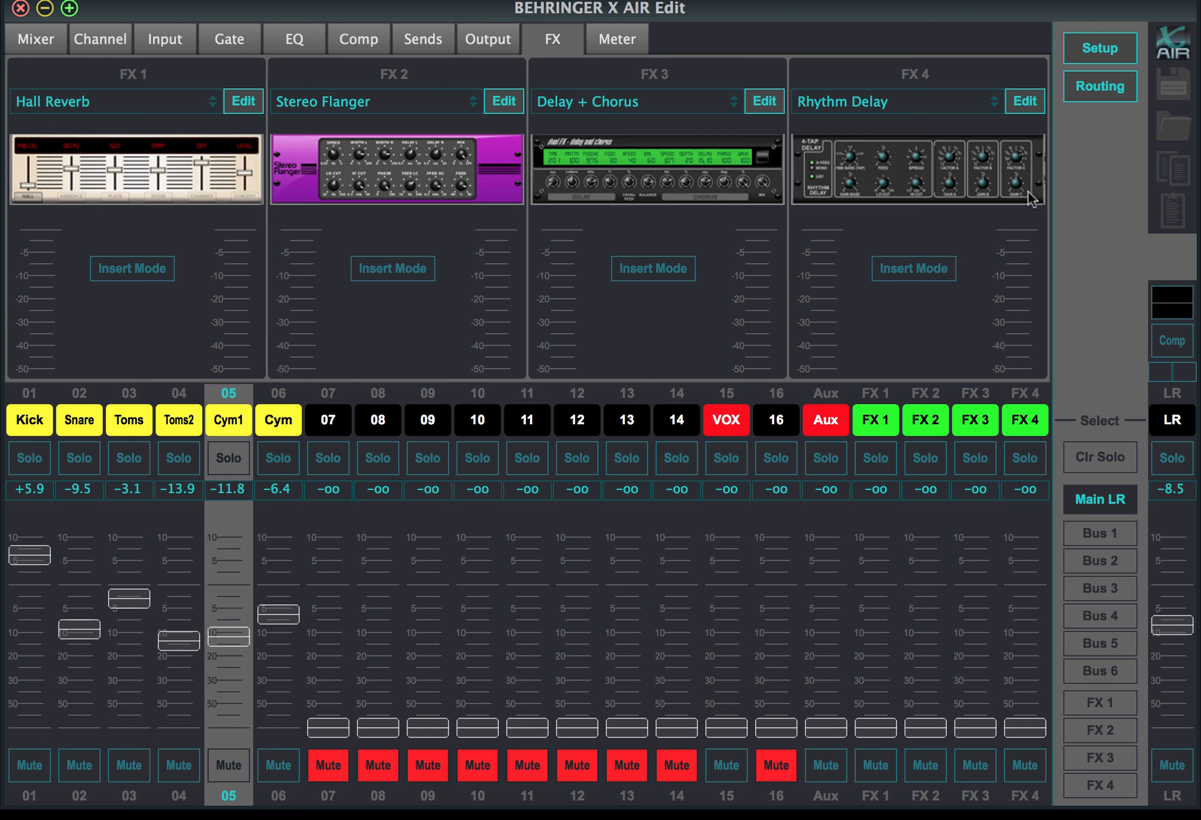
Show the meters overview and select the Toms2 and Toms channels in turn
left_click(621, 41)
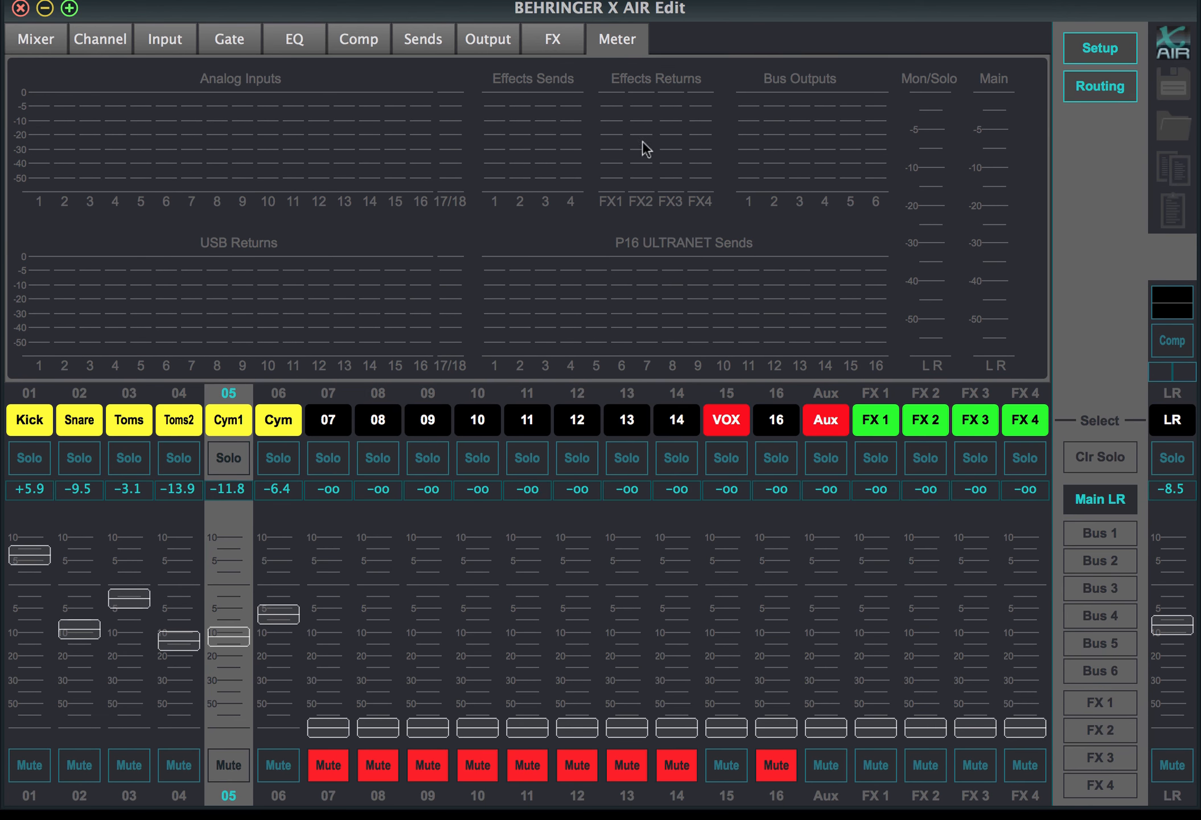
left_click(179, 421)
left_click(134, 422)
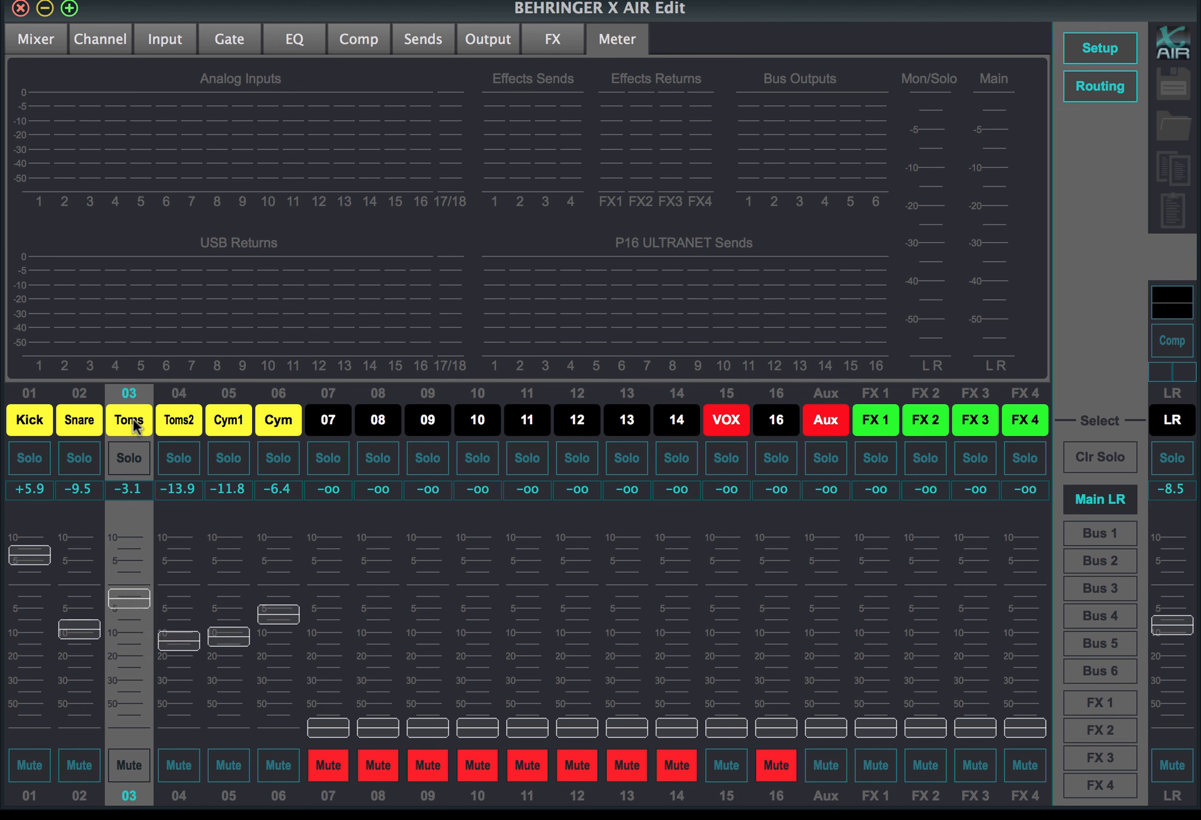
Select the Snare, Kick and Toms channels in turn, and view the mixer connection setup before closing it
left_click(92, 417)
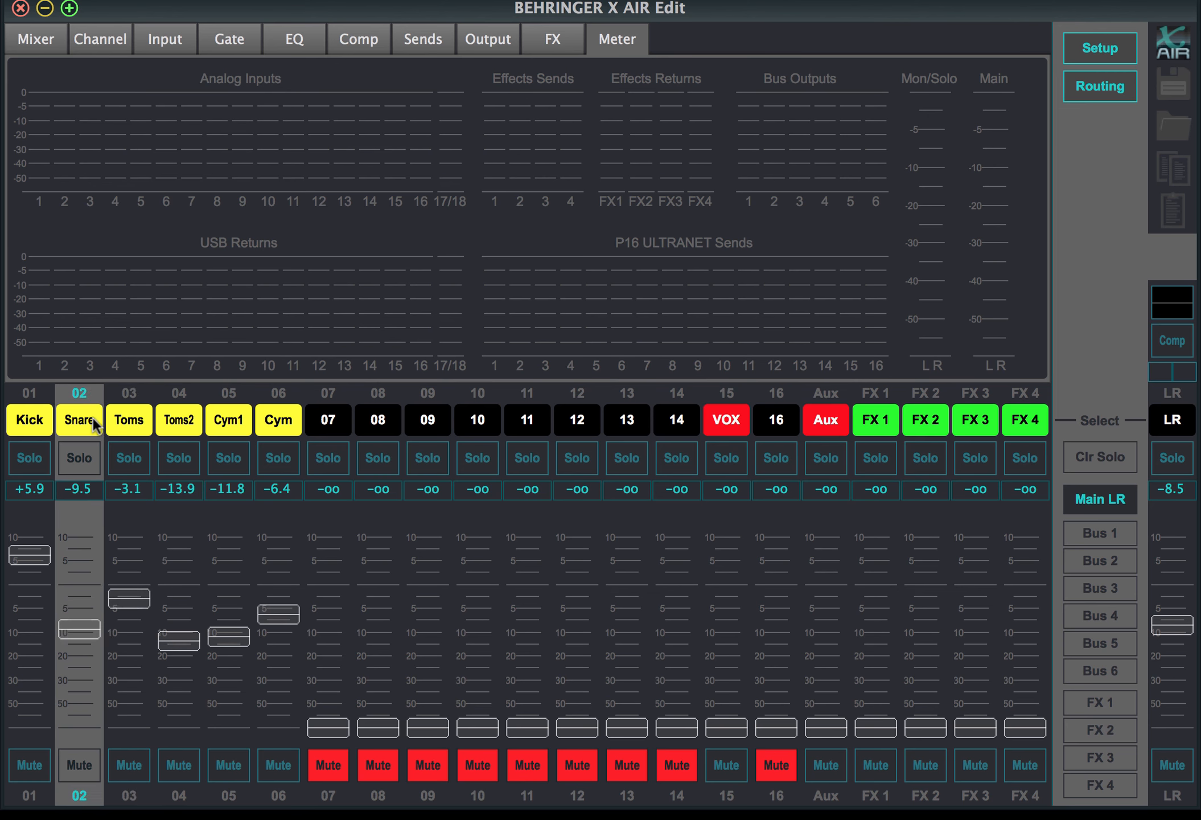
left_click(44, 418)
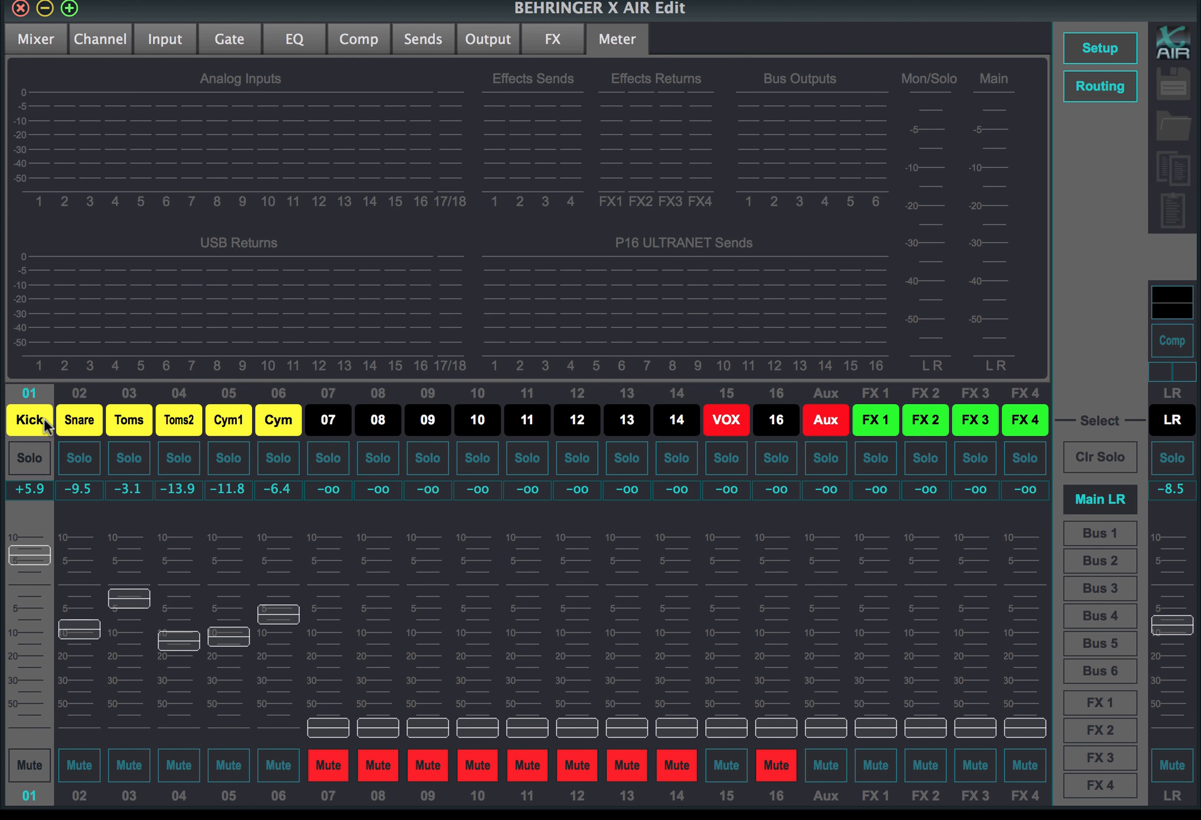
left_click(132, 425)
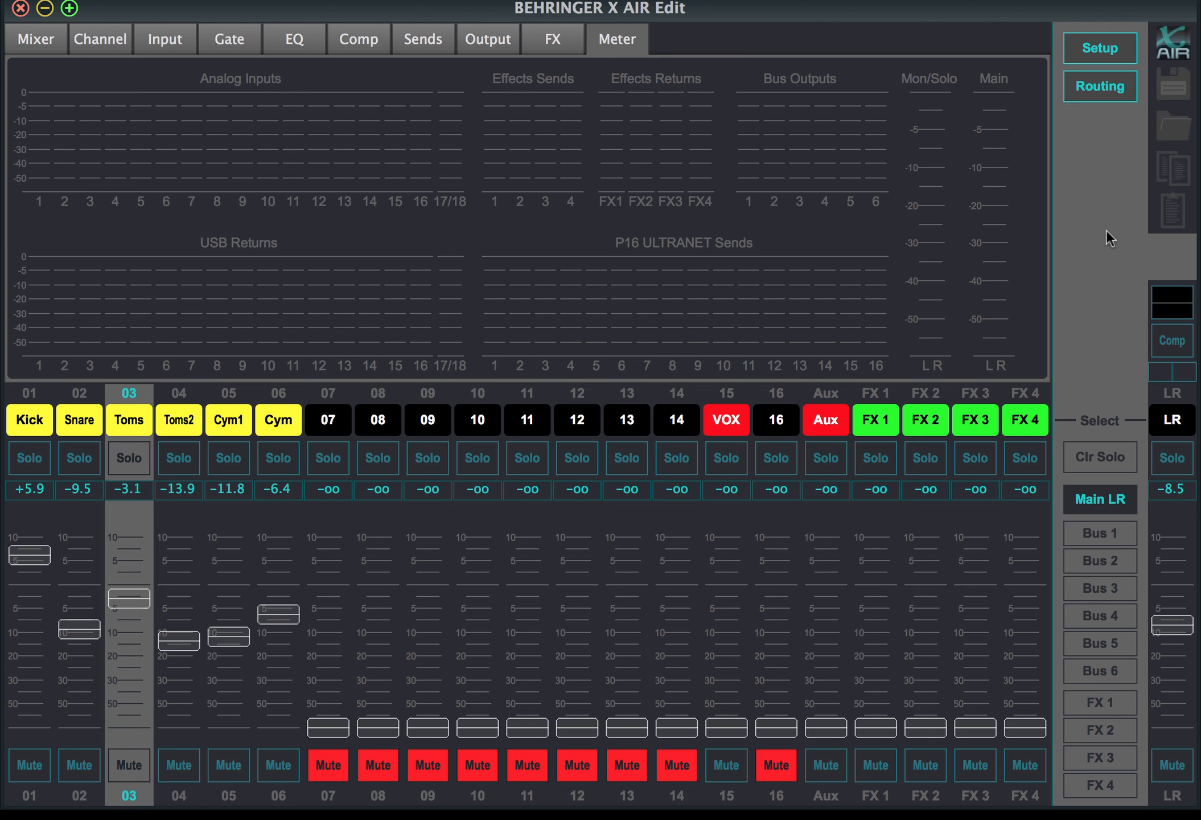
left_click(1099, 46)
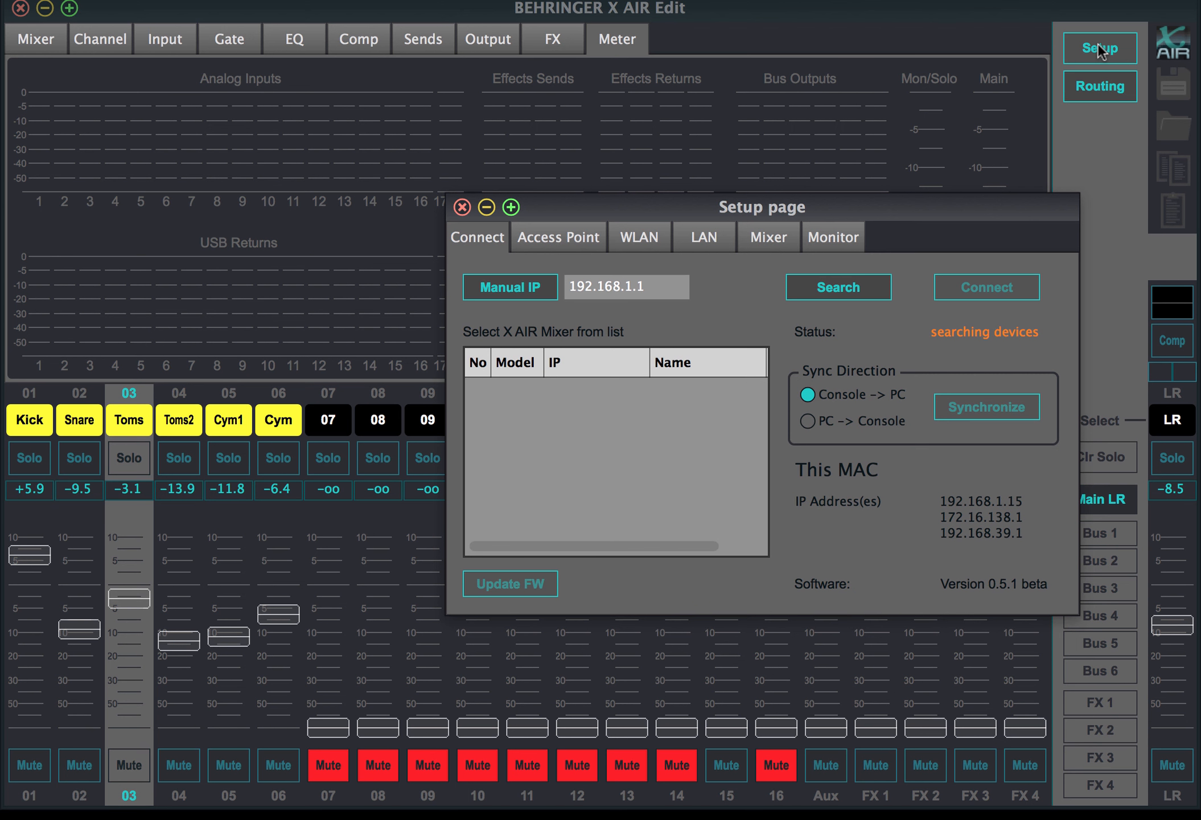
left_click(463, 208)
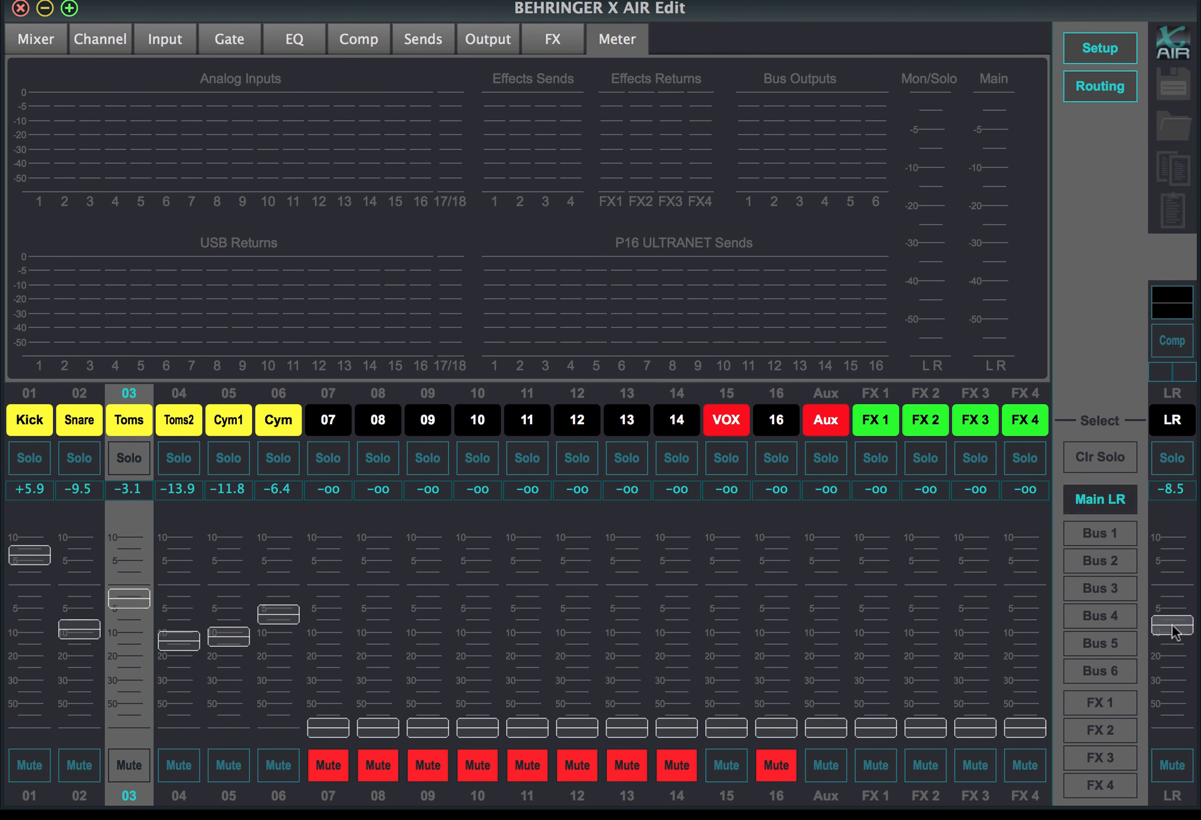
Raise the main LR fader to about -5.8 dB
mouse_move(1176, 632)
left_mouse_down()
mouse_move(1171, 581)
mouse_move(1173, 607)
left_mouse_up()
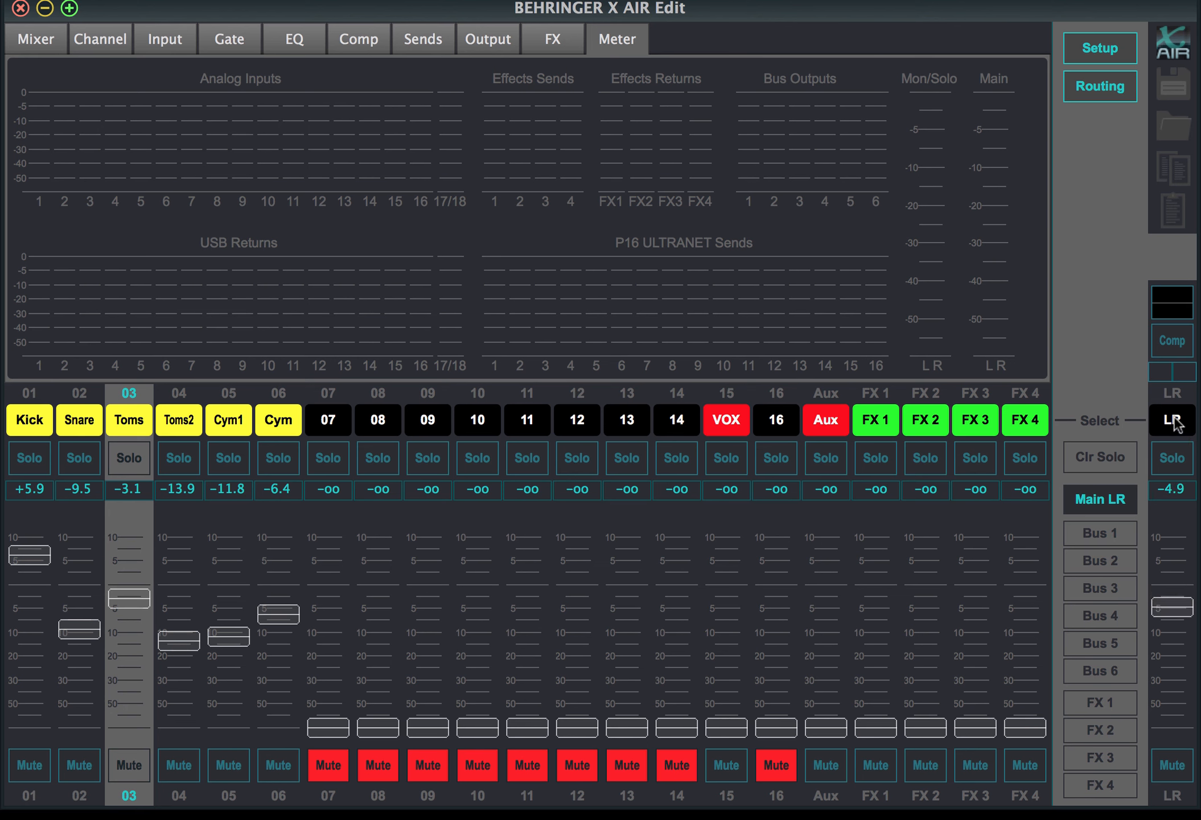
mouse_move(1183, 609)
left_mouse_down()
mouse_move(1184, 561)
mouse_move(1185, 617)
left_mouse_up()
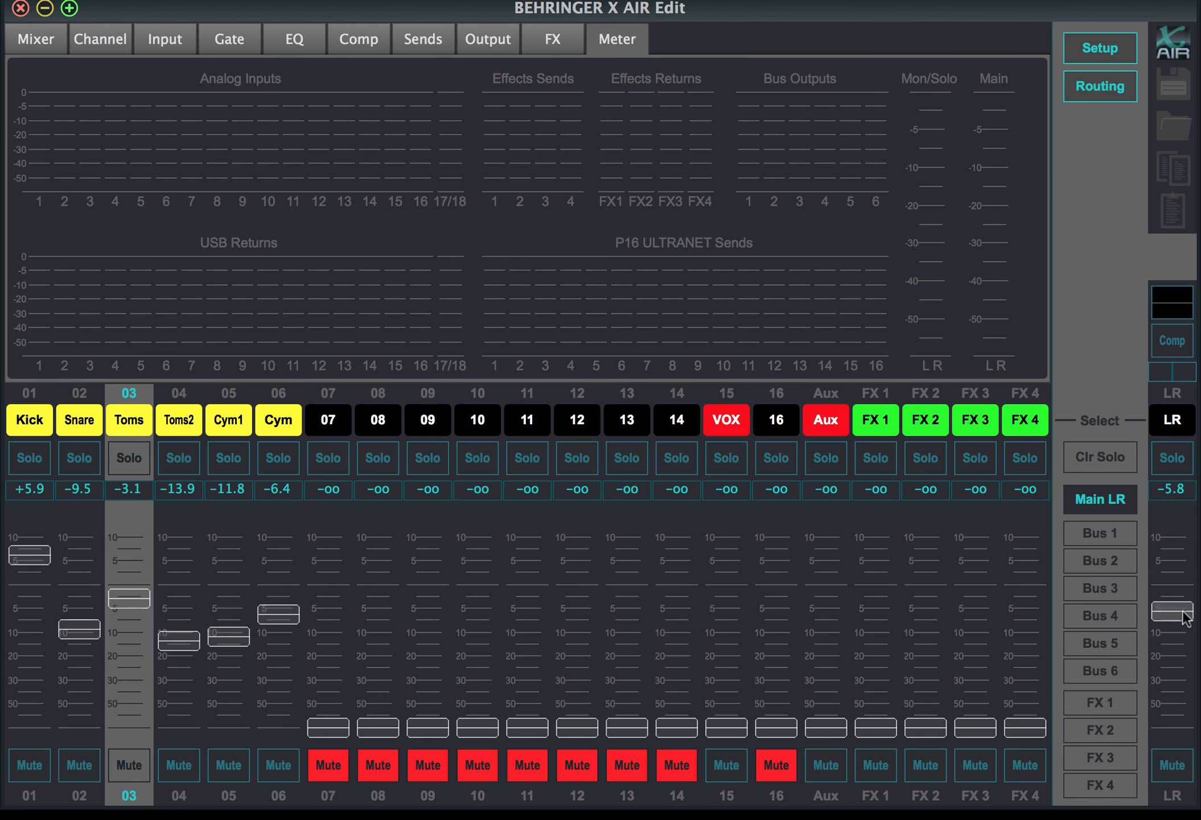
Compare the Bus 1 mix with the Main LR mix, and view the Toms channel's sends before returning to the meters
left_click(1111, 533)
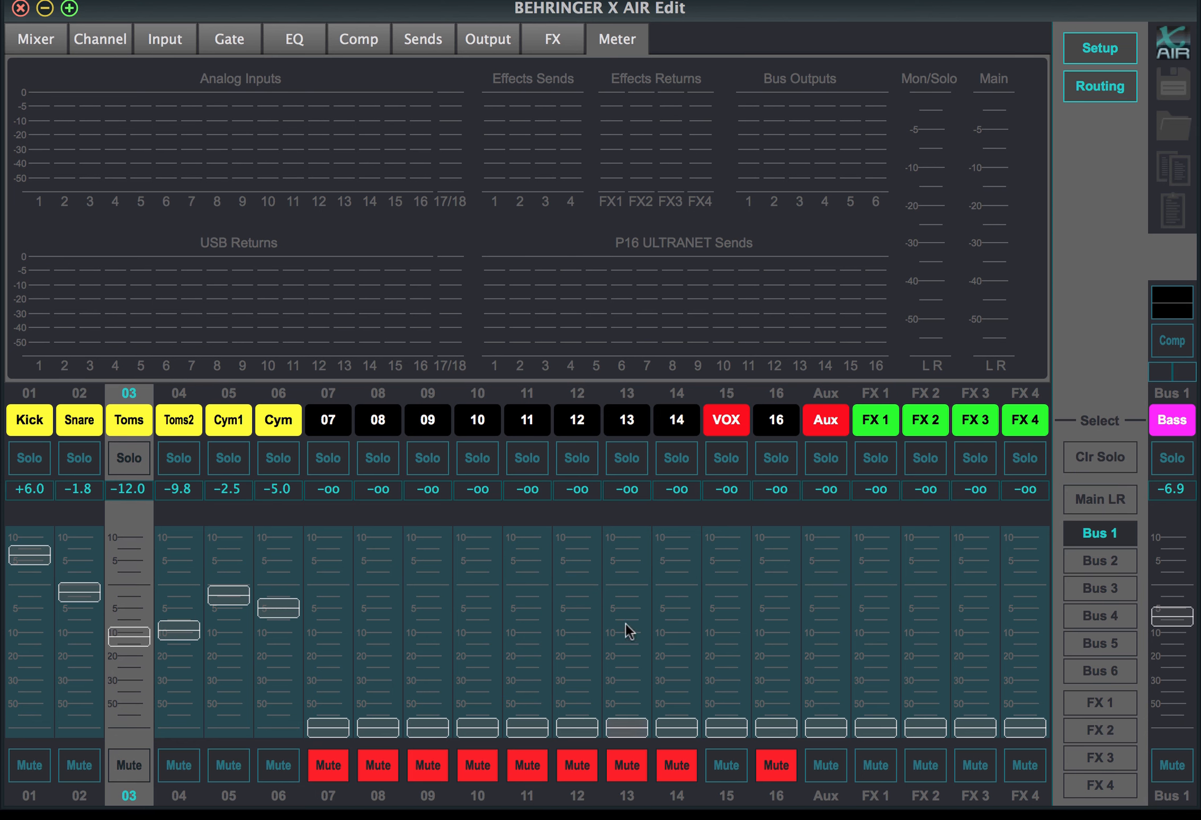
left_click(1104, 495)
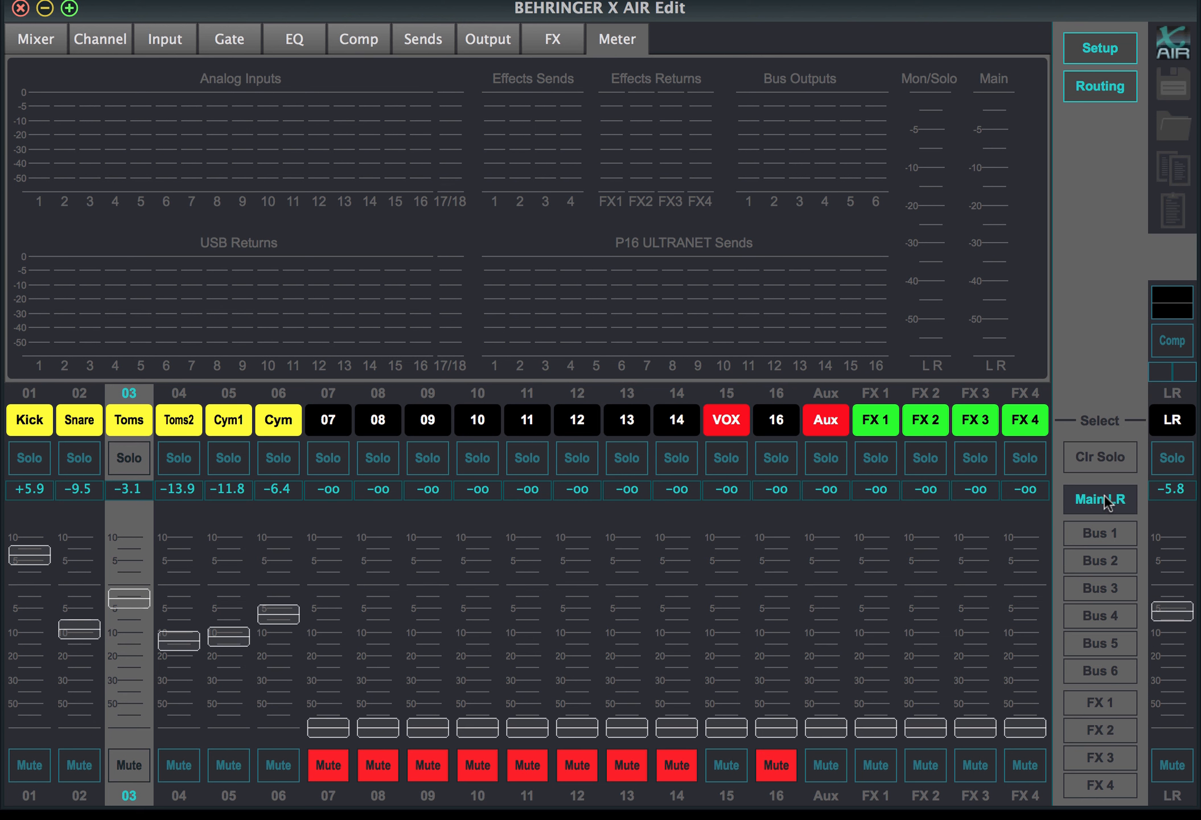
left_click(1111, 528)
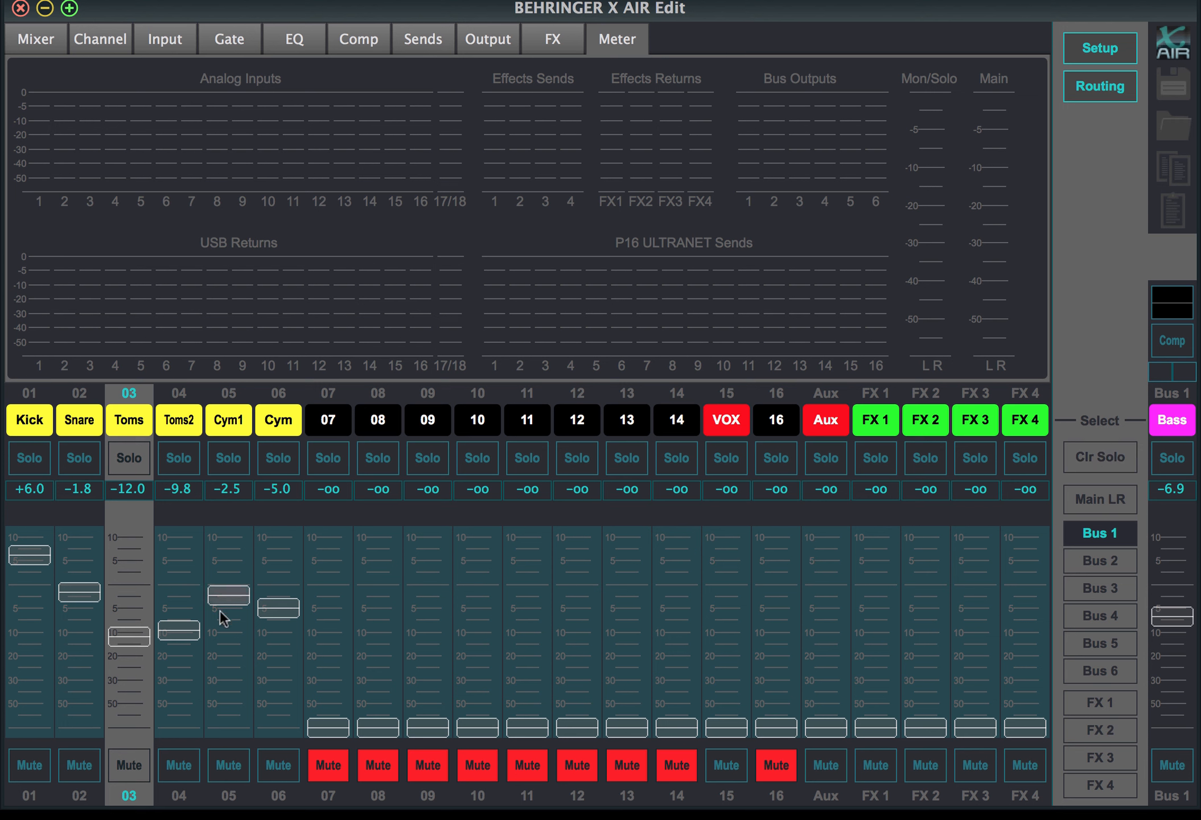
left_click(431, 44)
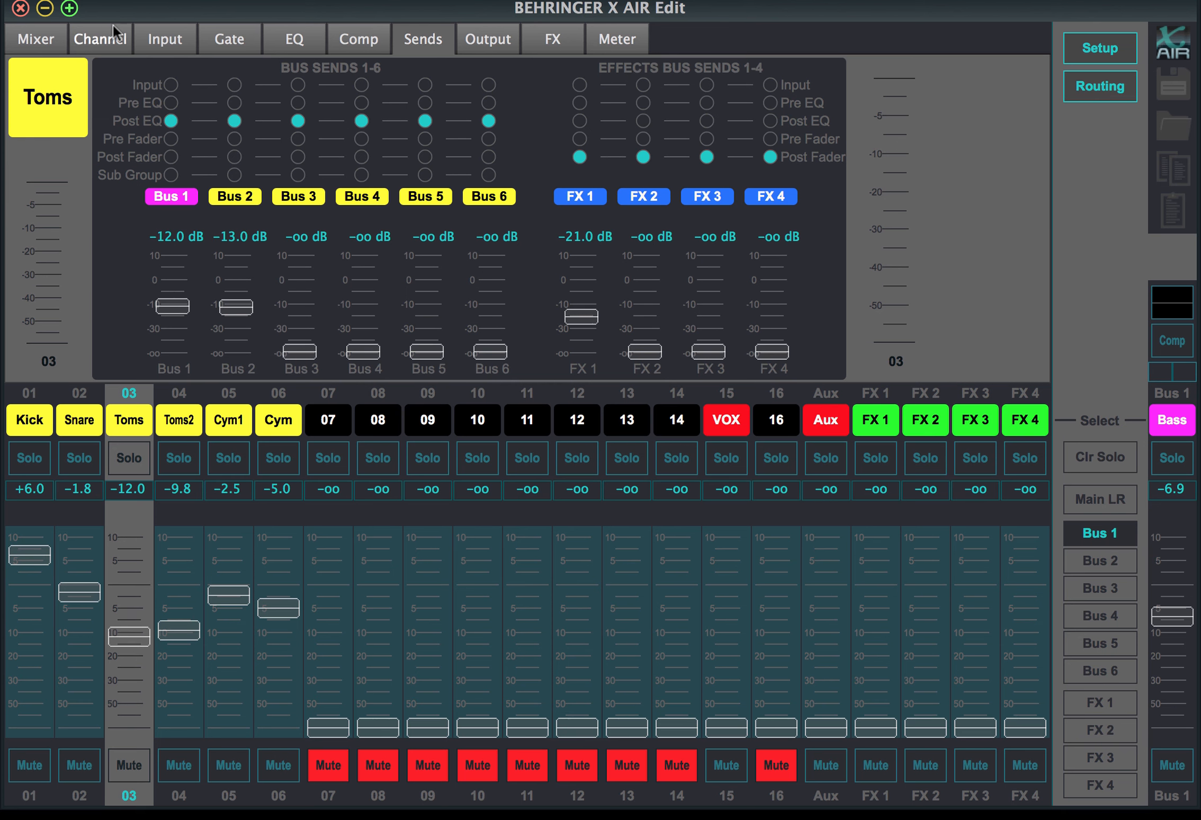
left_click(621, 39)
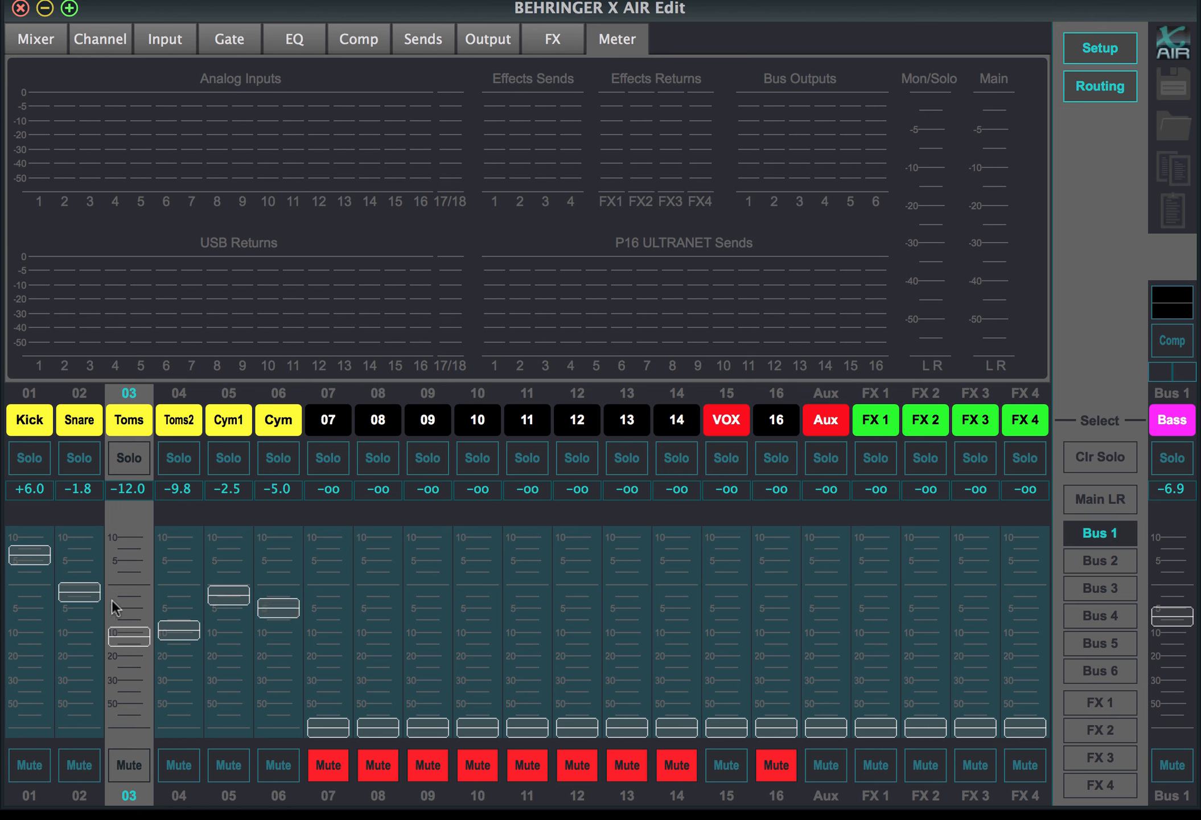
Set the Bus 1 sends to about Kick +10.0, Snare -6.8, Toms +4.3, Toms2 -28.0 and Cym -oo dB, and compare them with Main LR
left_click_drag(28, 558, 28, 536)
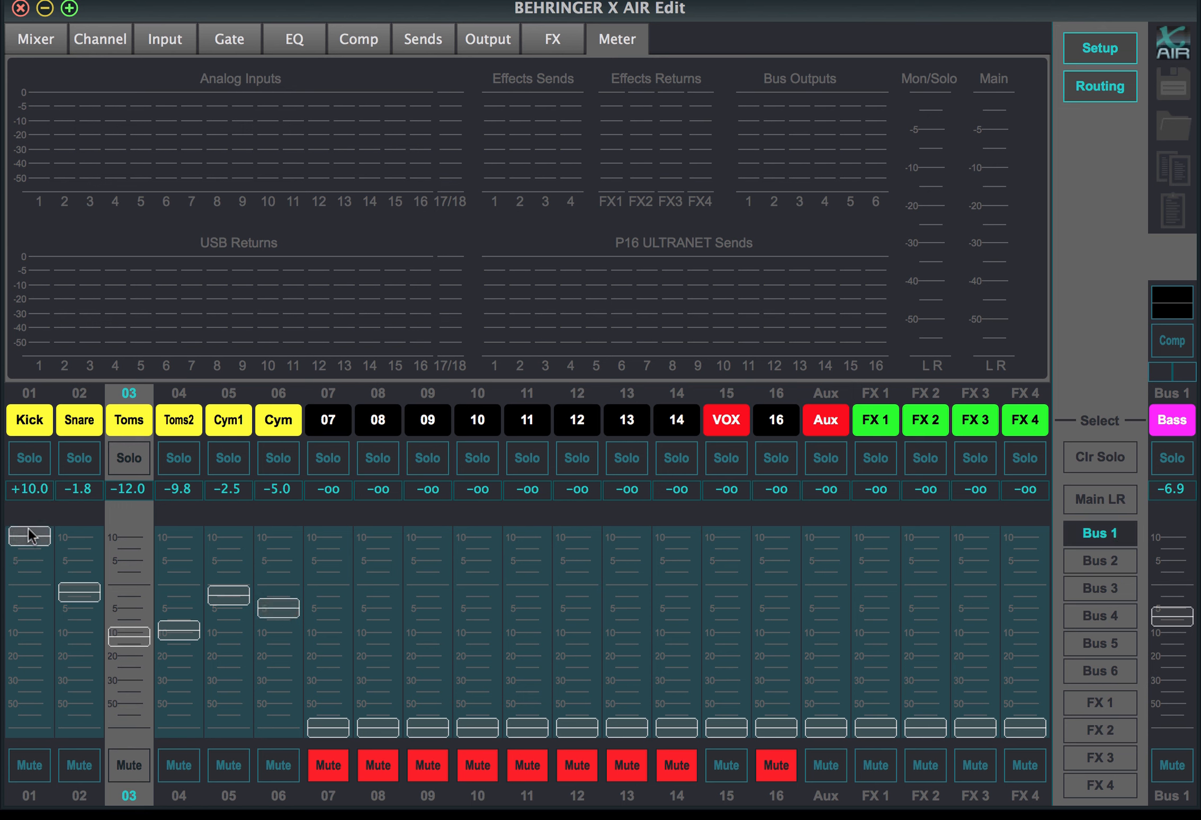
left_click_drag(81, 596, 140, 551)
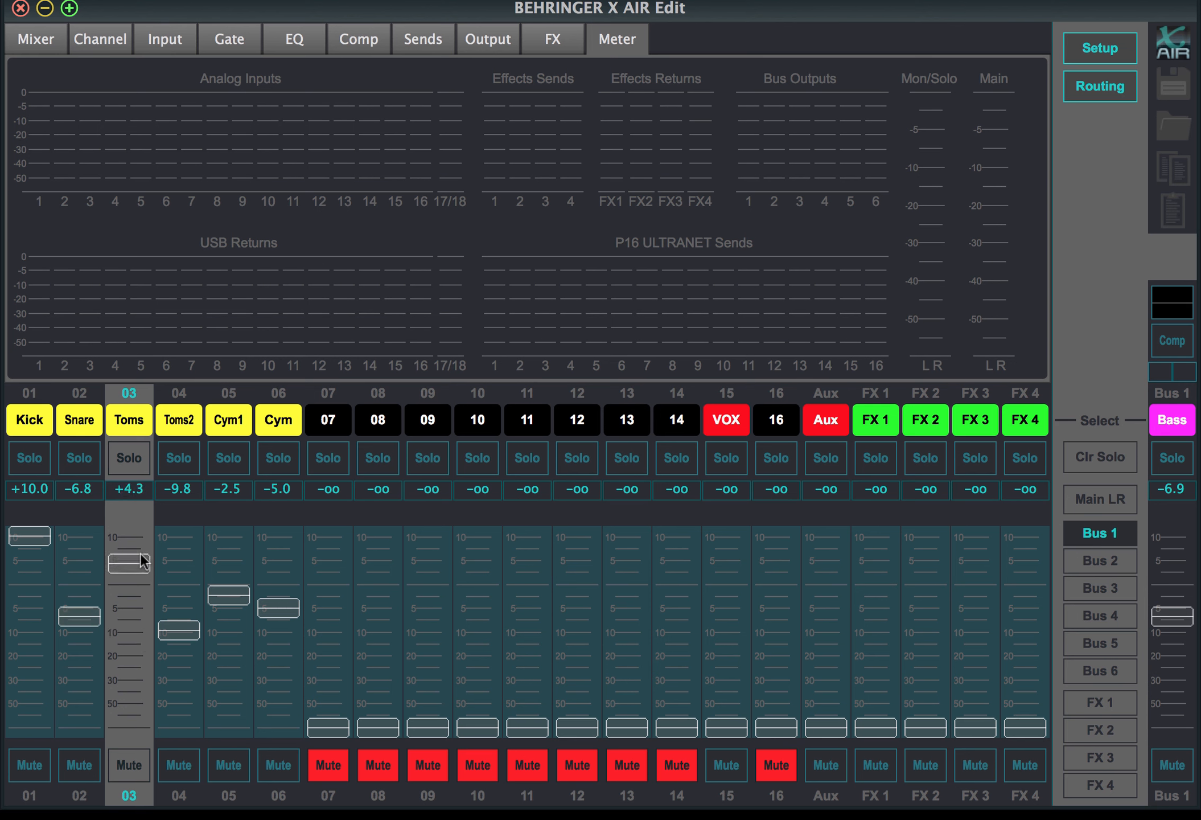
left_click_drag(175, 626, 175, 677)
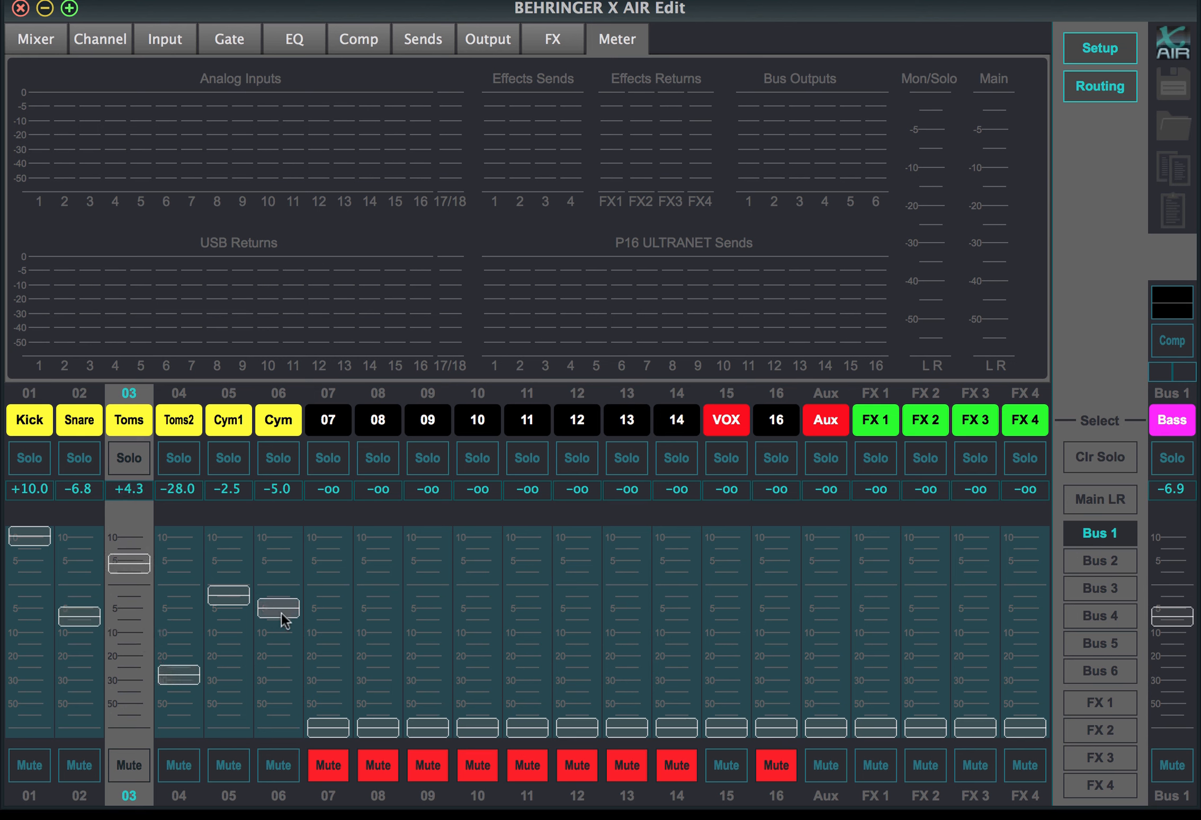
left_click_drag(279, 610, 282, 743)
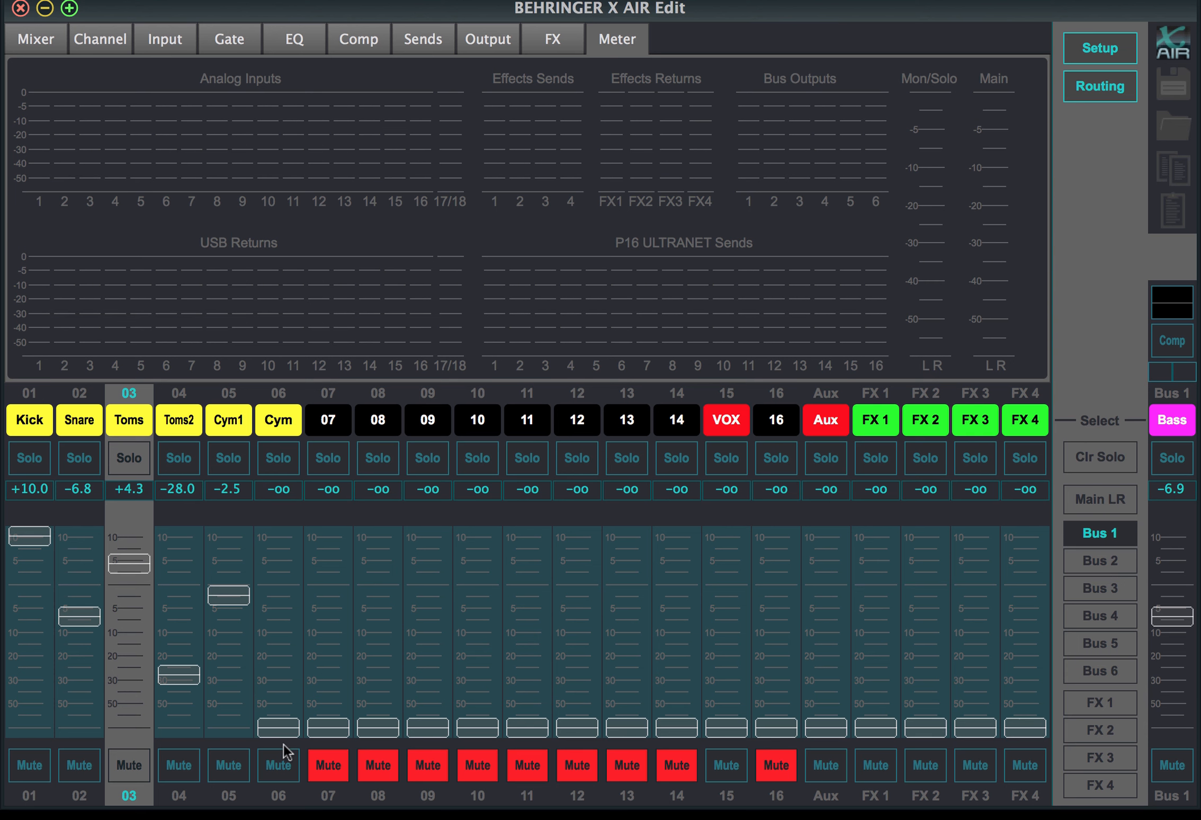
left_click(1120, 501)
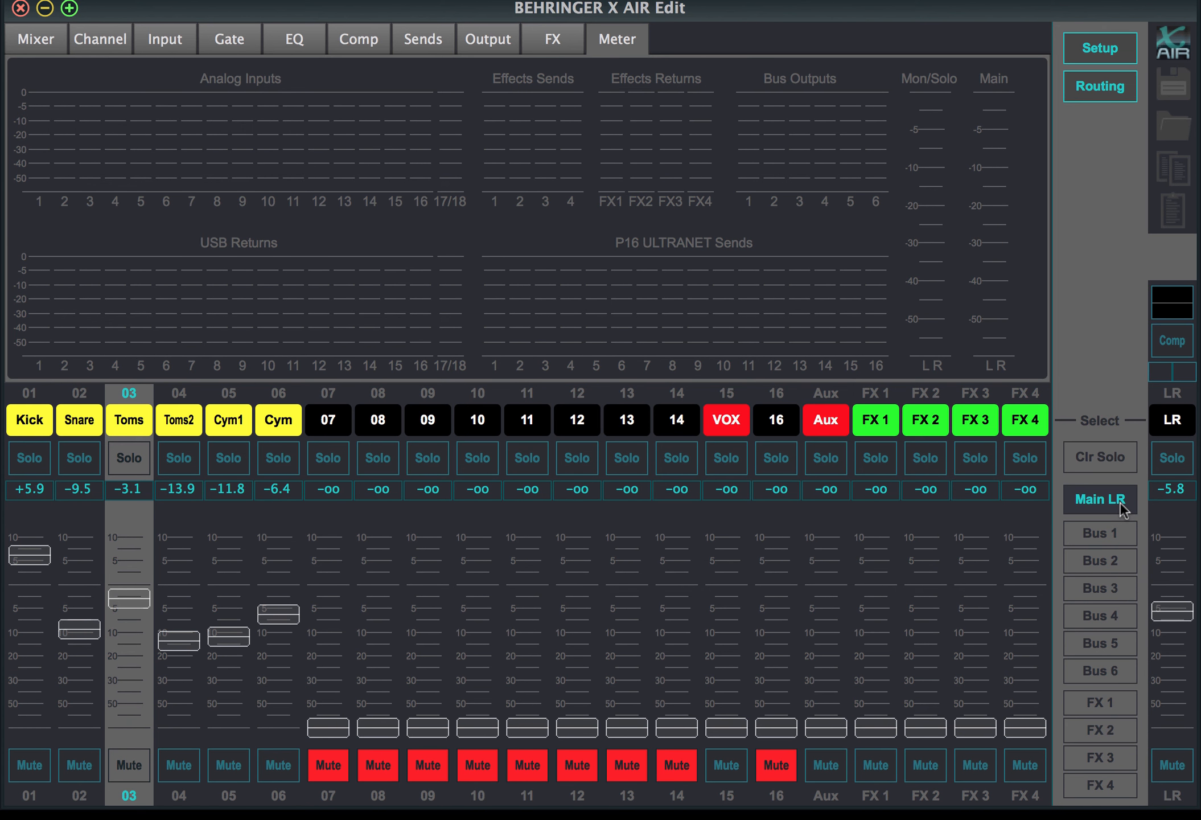
left_click(1120, 532)
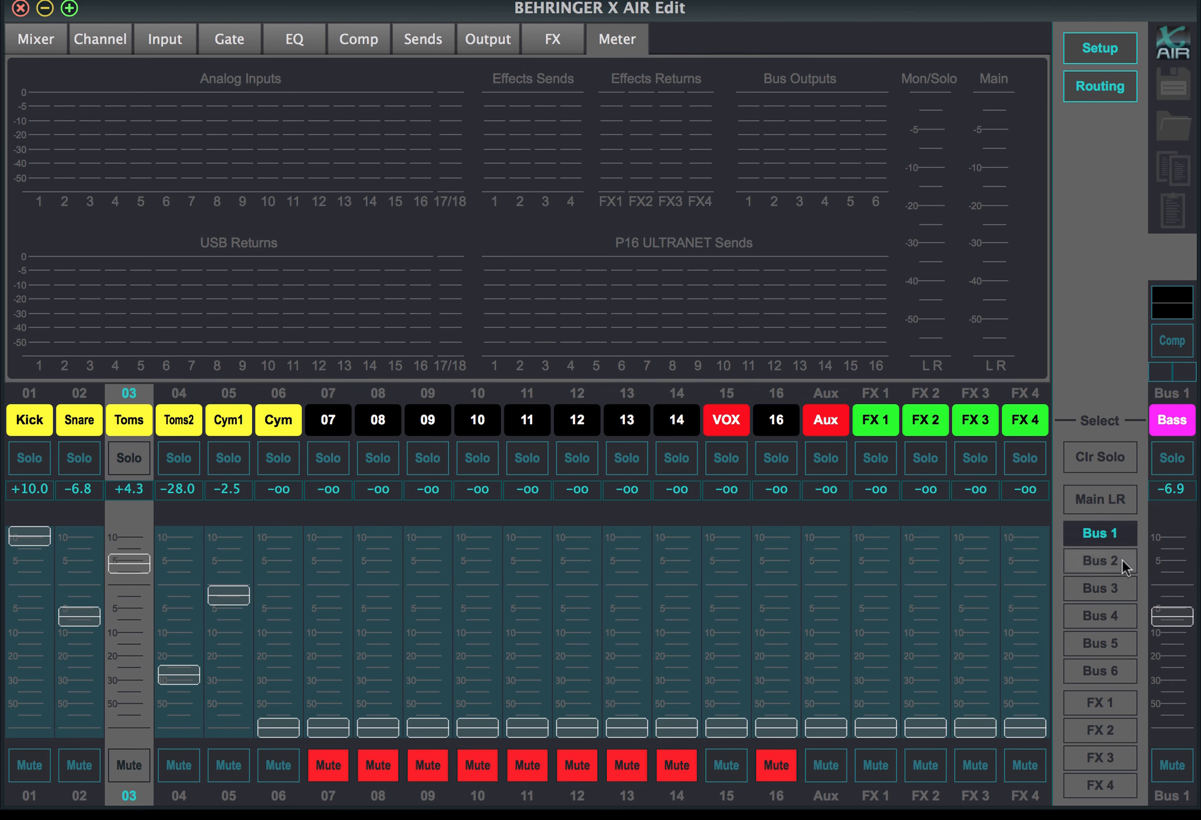
Rename Bus 2 as Elec Gtr with a magenta label and lower its master fader to about -9.9 dB
left_click(1120, 561)
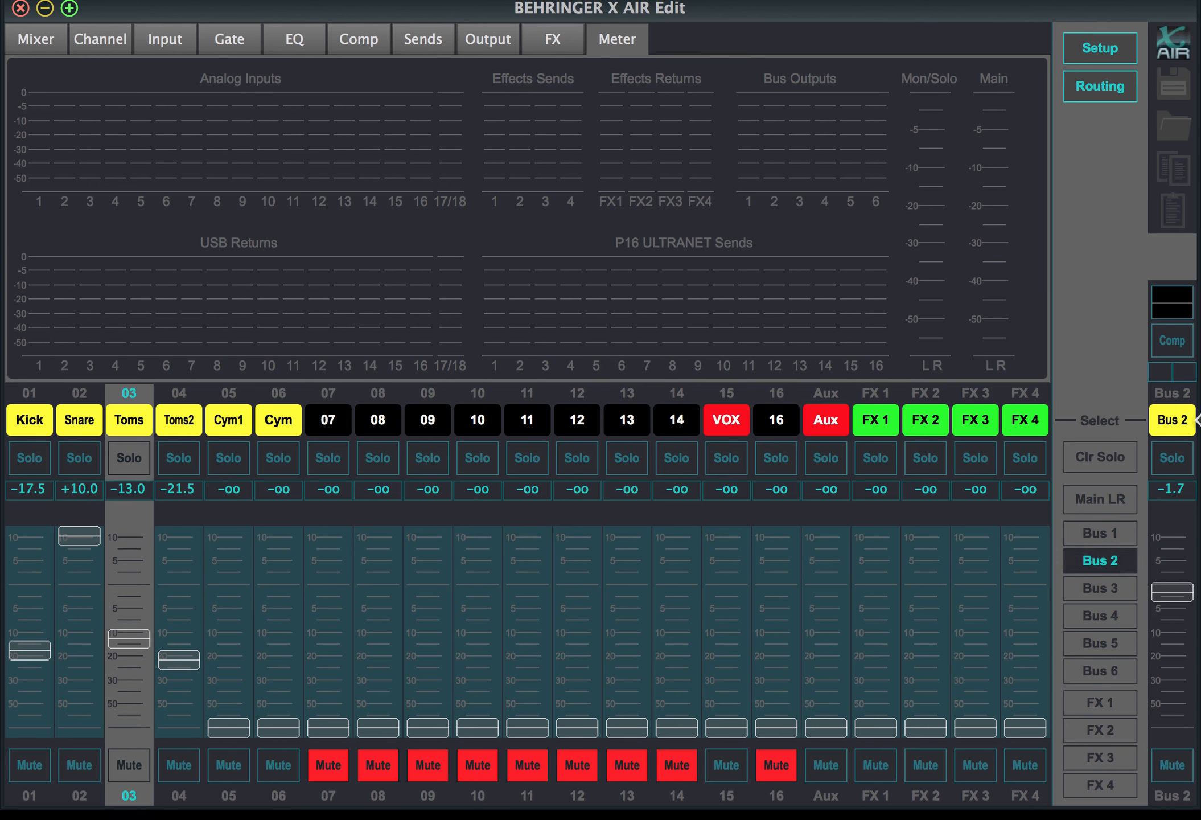
left_click(1200, 420)
right_click(1173, 408)
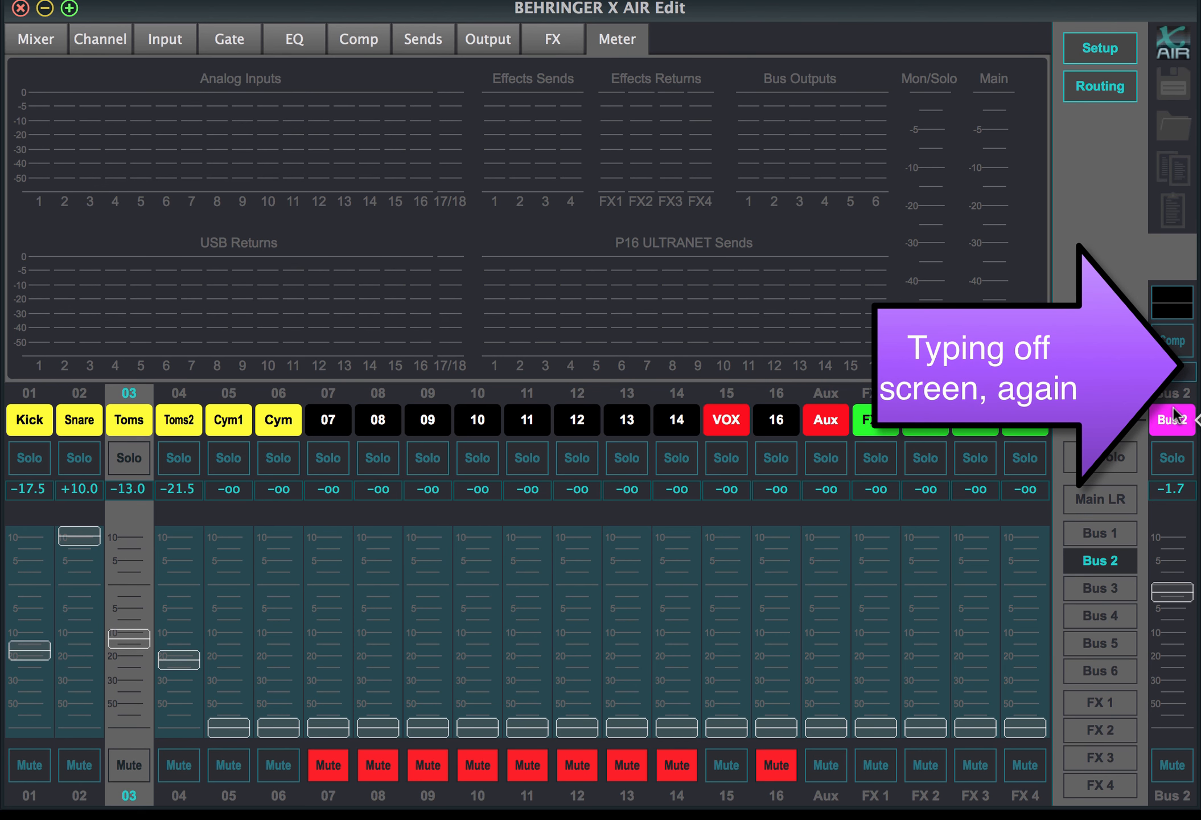
type("Elec Gtr")
key("Return")
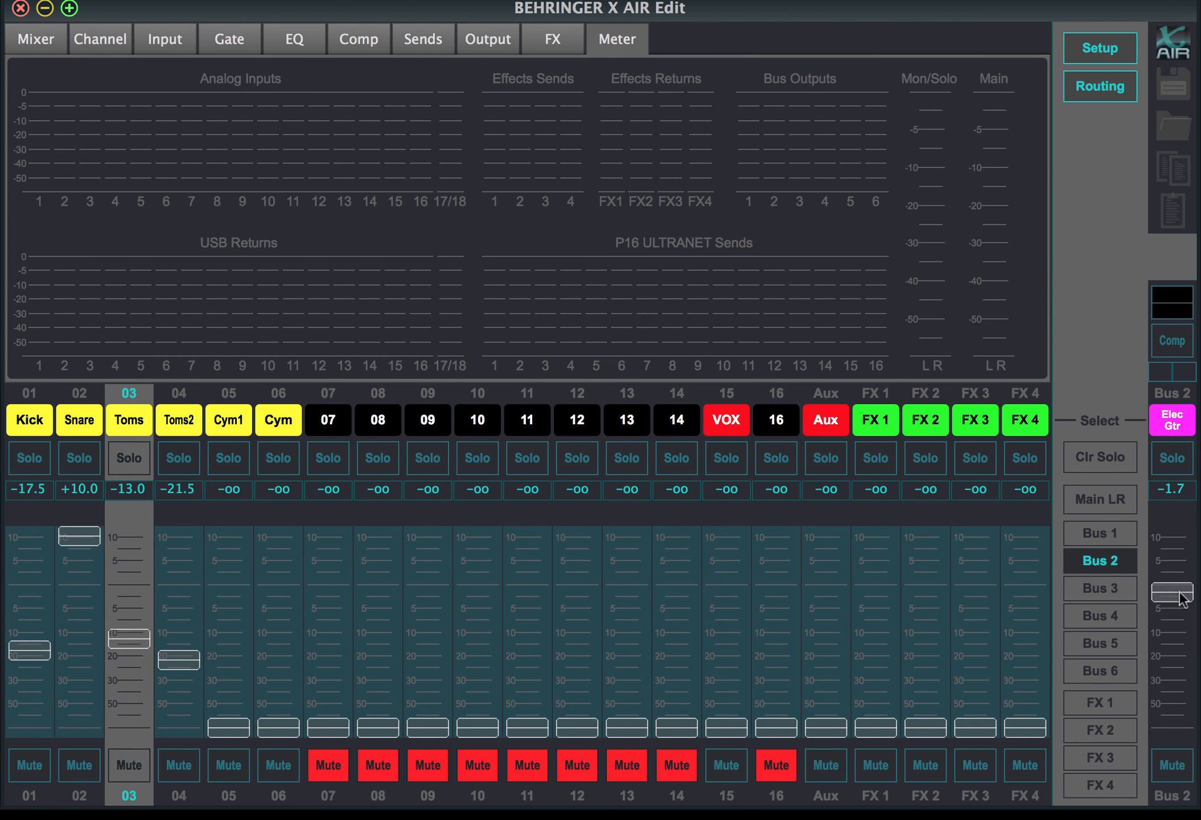
mouse_move(1179, 597)
left_mouse_down()
mouse_move(1184, 655)
mouse_move(1187, 577)
mouse_move(1194, 616)
left_mouse_up()
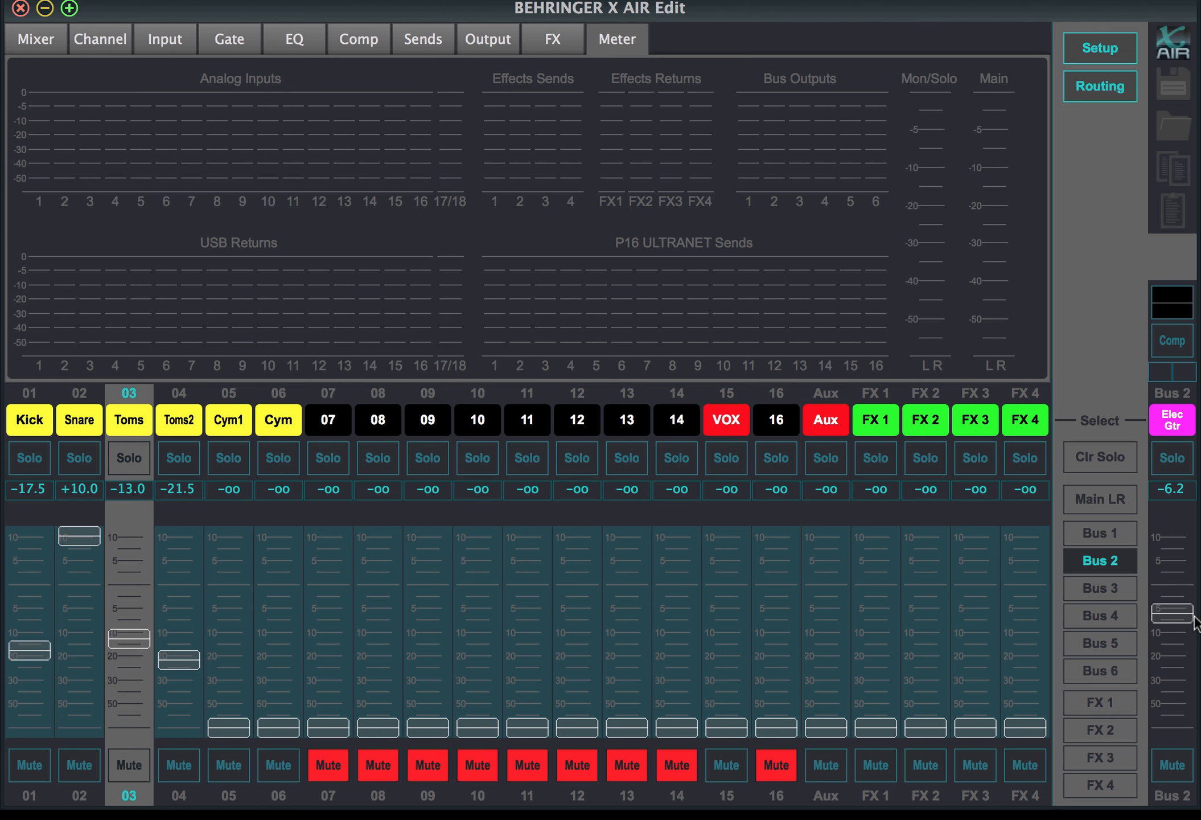
left_click_drag(1176, 623, 1177, 640)
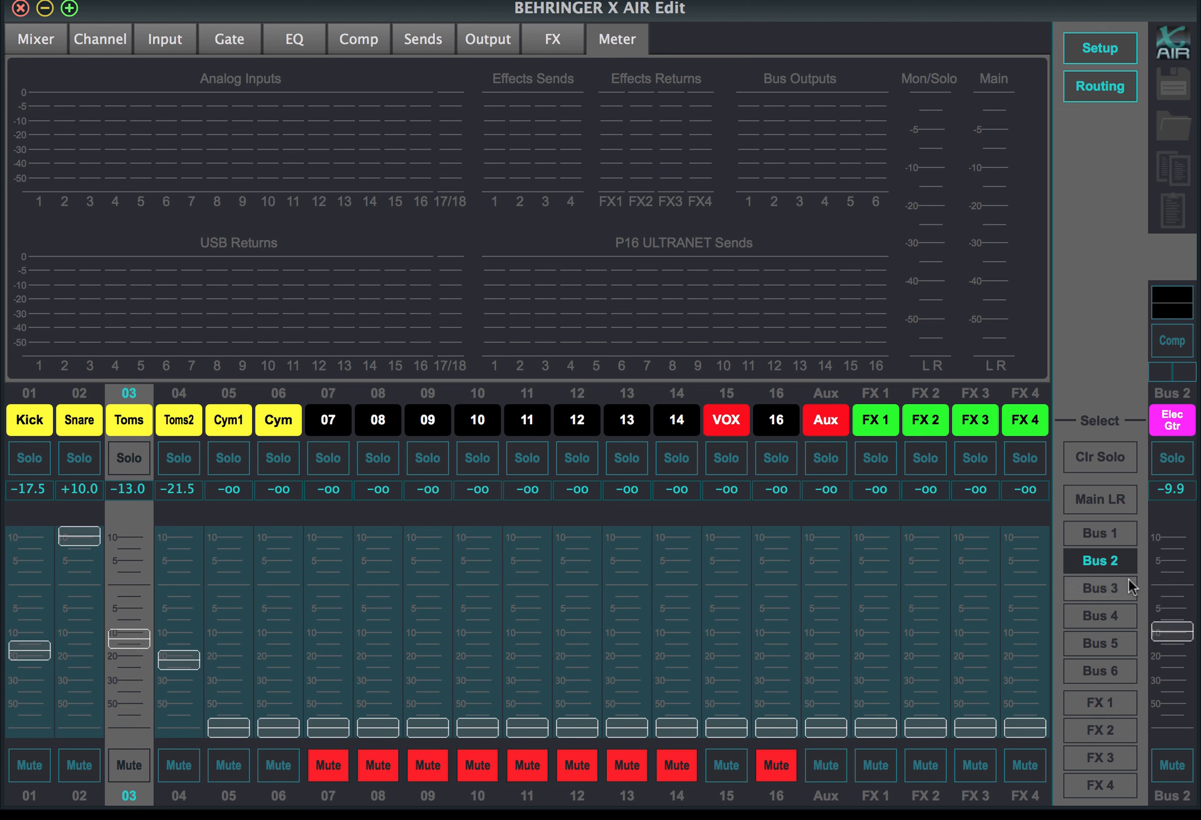
View the send mixes of Bus 3, Bus 4, Bus 5 and Bus 6 in turn
left_click(1111, 591)
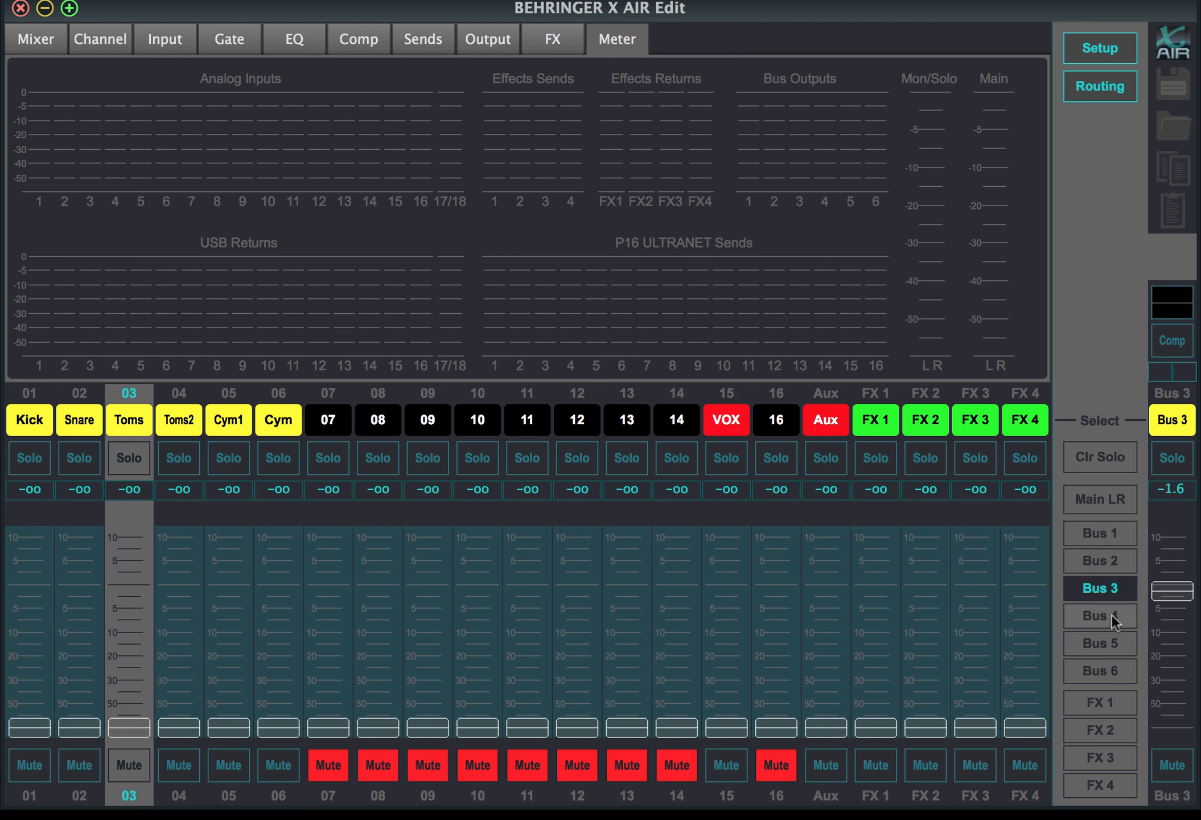
left_click(1111, 616)
left_click(1111, 642)
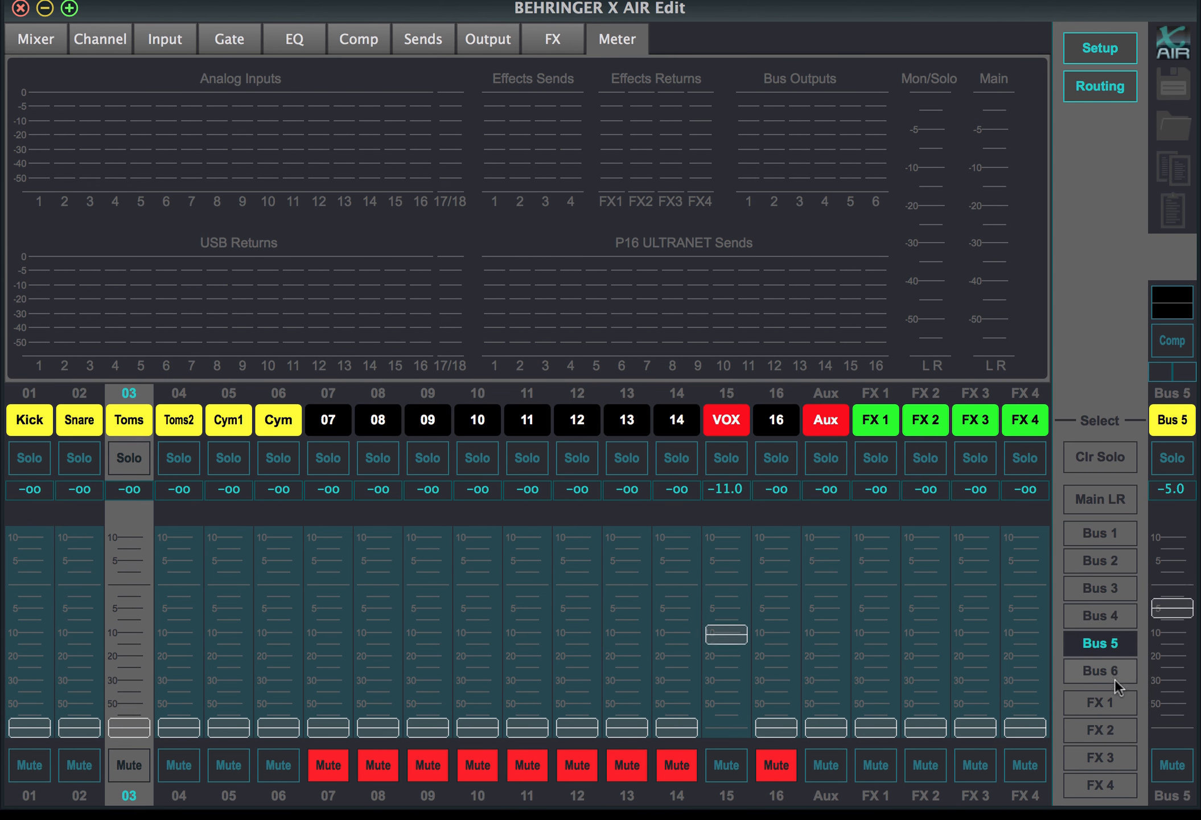
left_click(1112, 672)
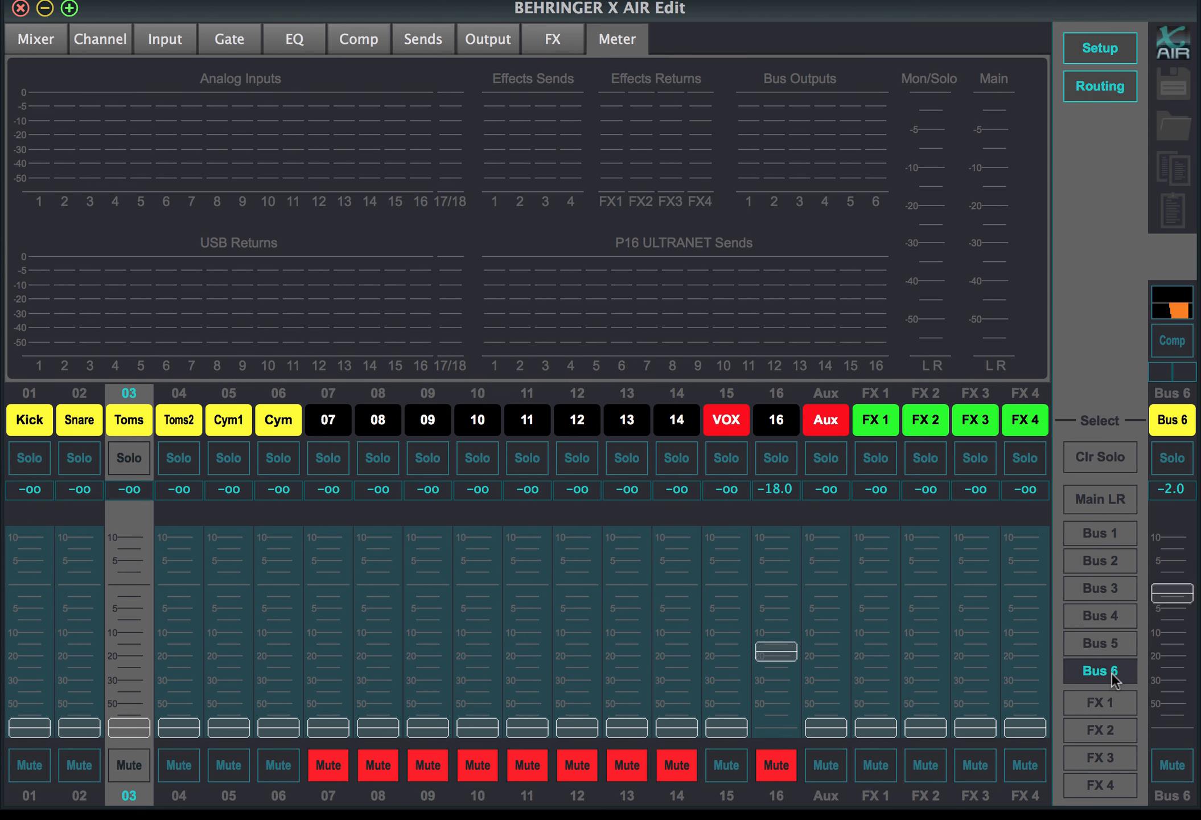
Show the FX 1 send mix with the effects slots and set its master fader to about -4.0 dB
left_click(1114, 704)
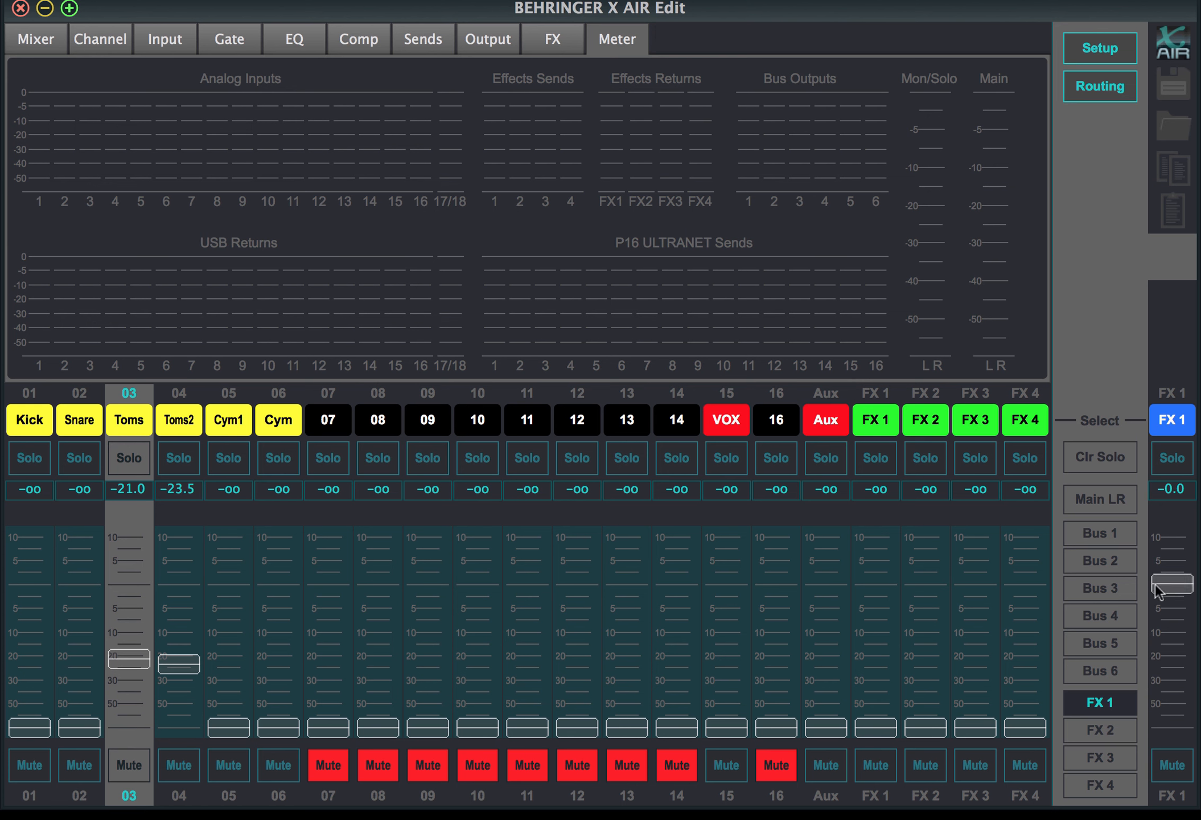
left_click(575, 35)
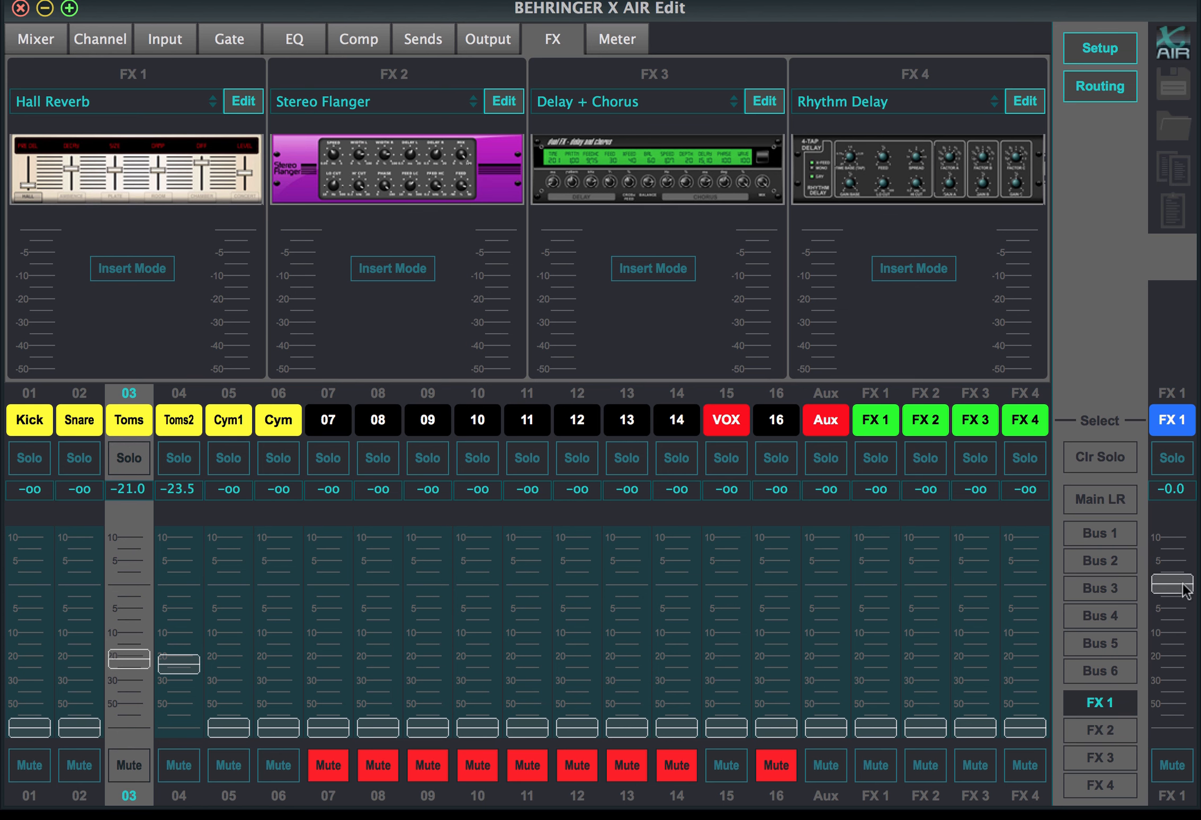
left_click_drag(1176, 583, 1173, 728)
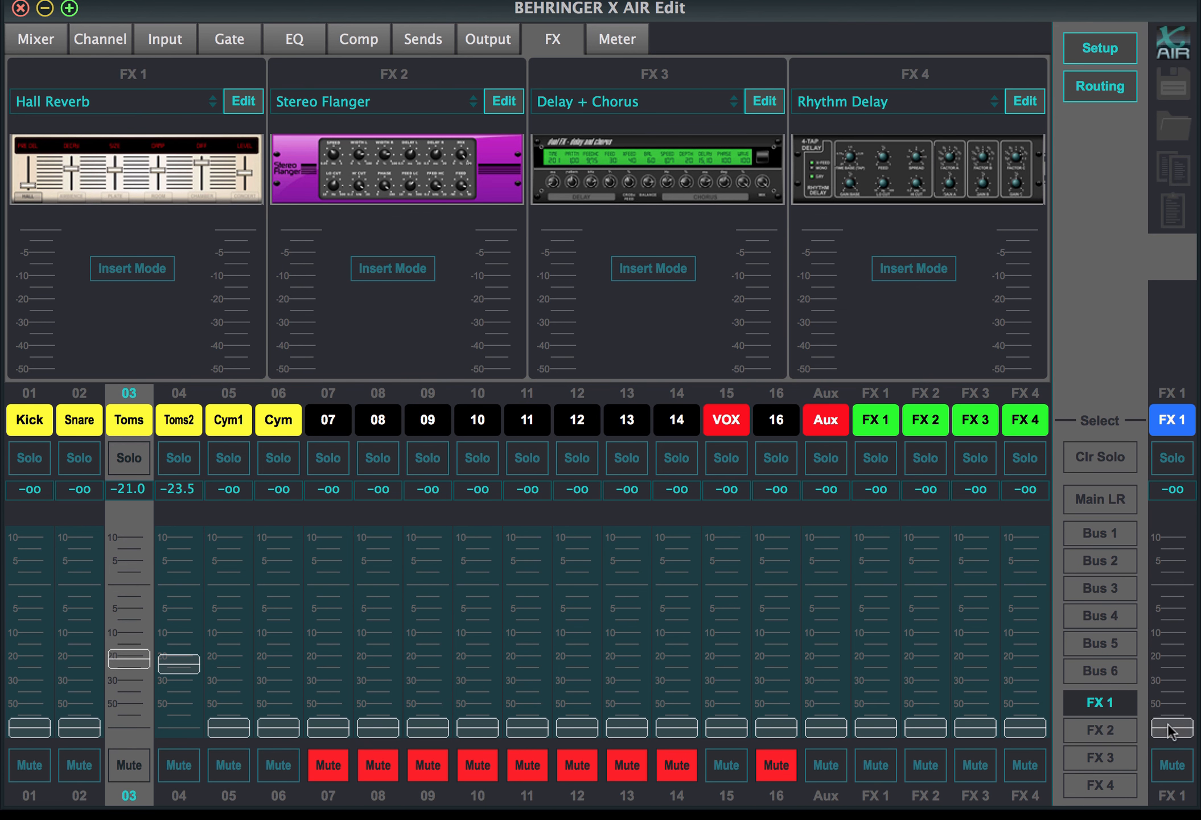
left_click_drag(1168, 725, 1168, 588)
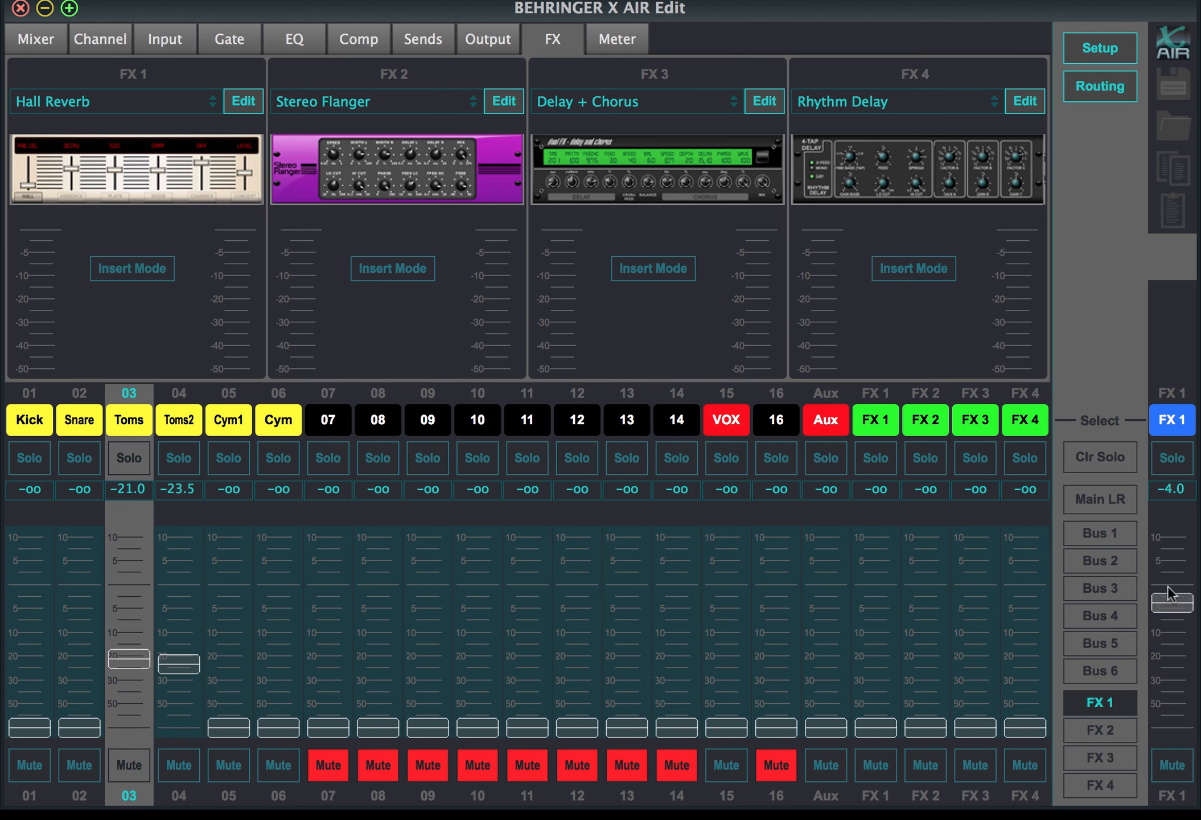
View the FX 2, FX 3 and FX 4 send mixes in turn and return to the Main LR mix
left_click(1094, 733)
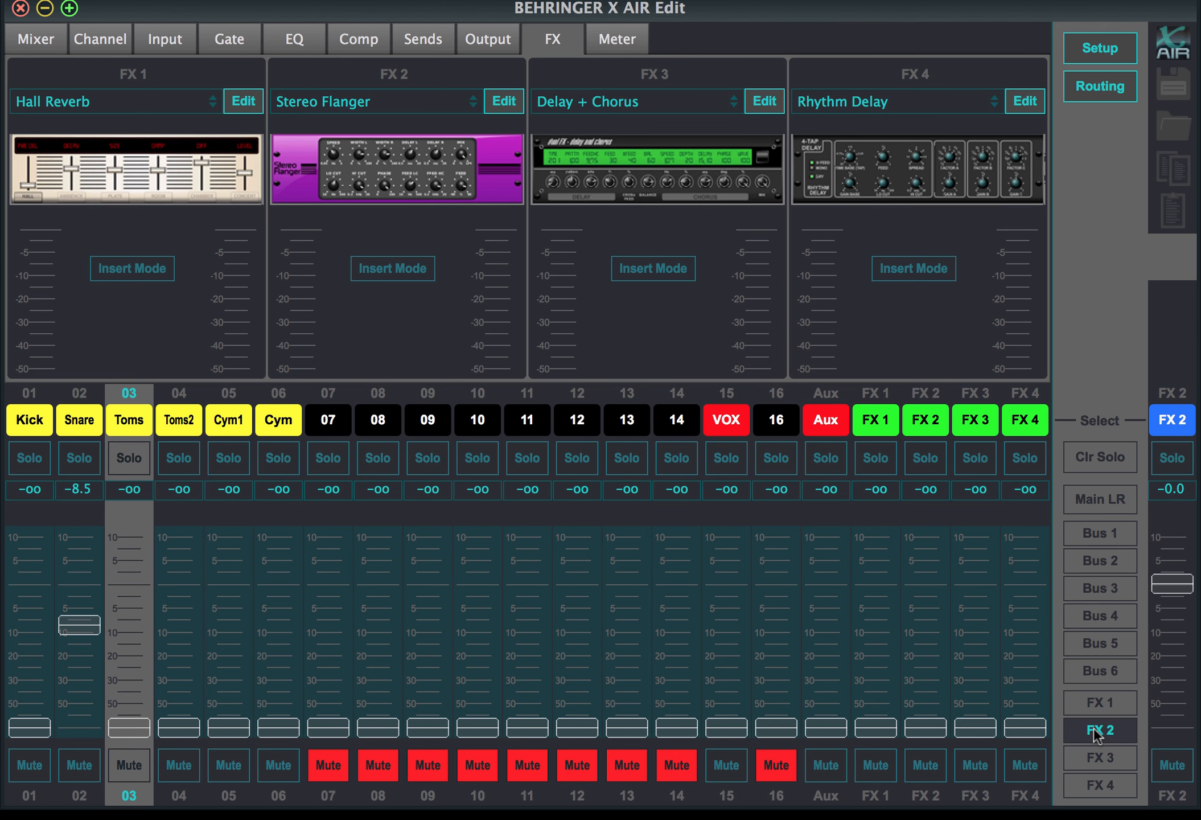
left_click(1096, 761)
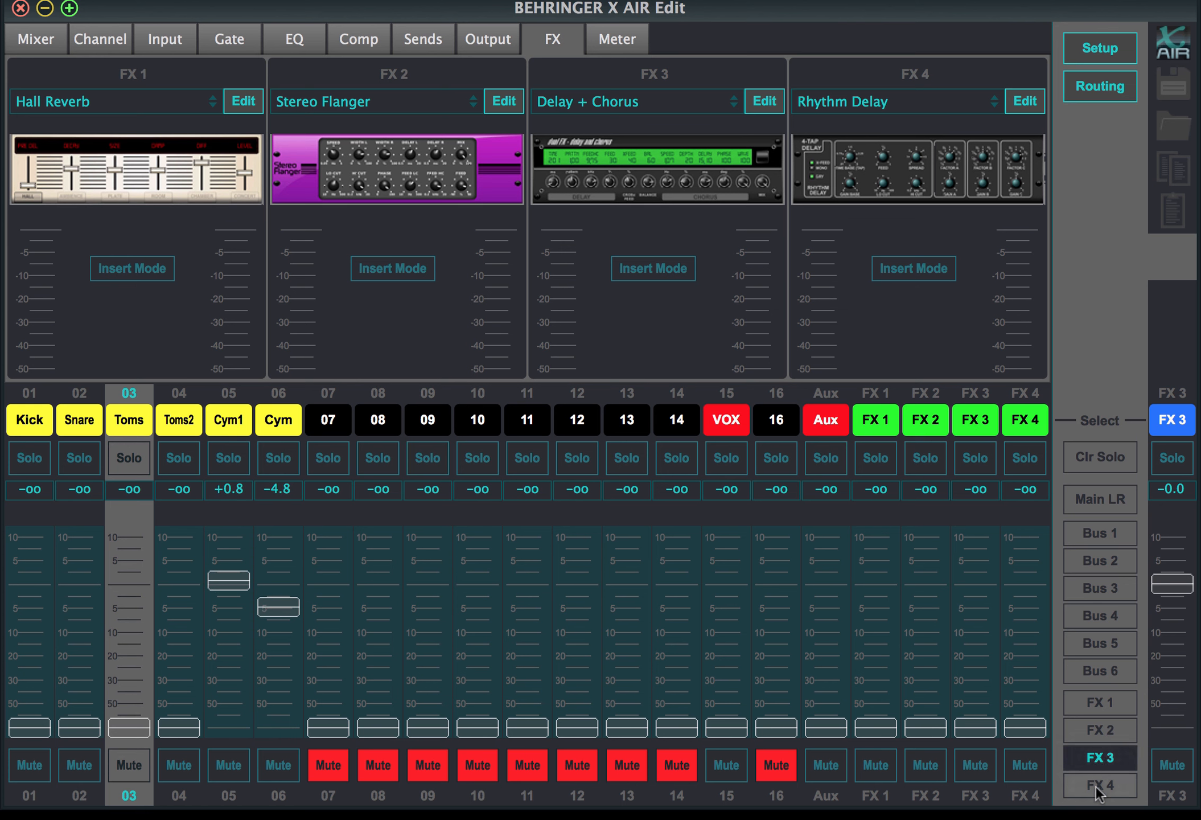
left_click(1096, 785)
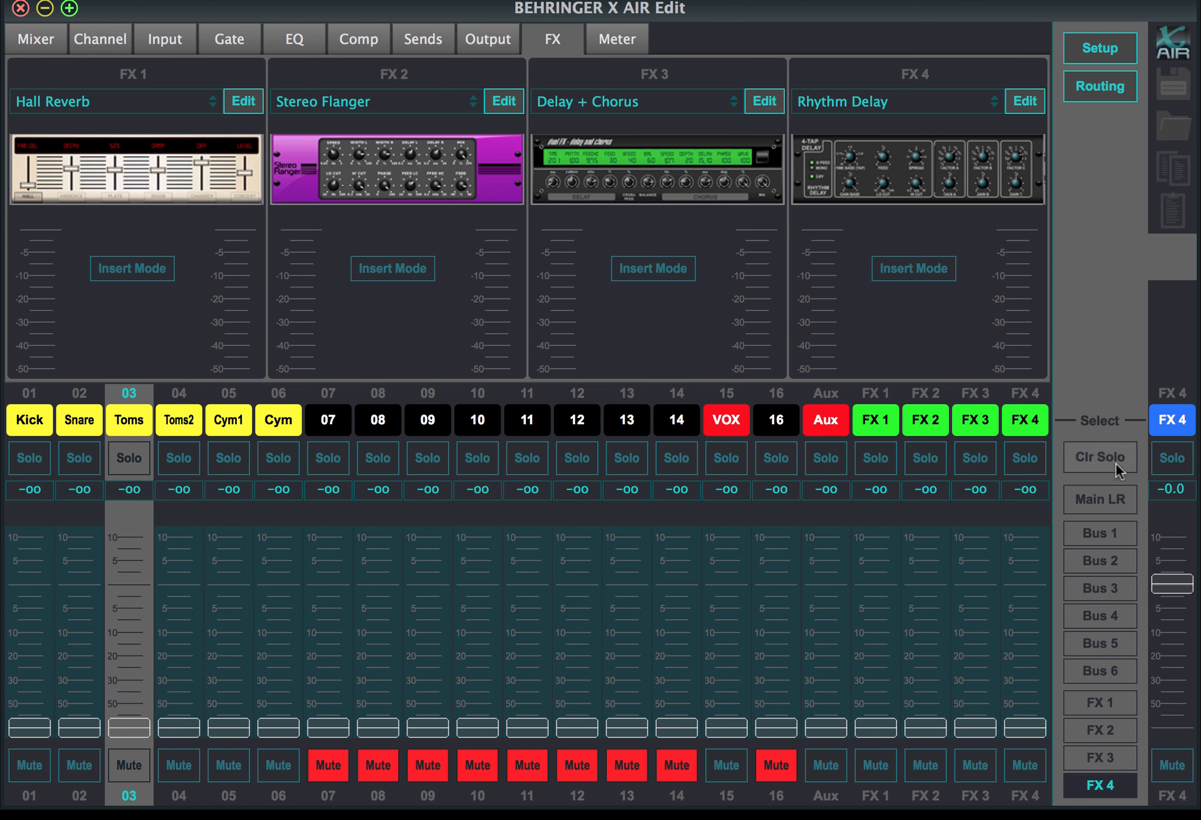
left_click(1110, 506)
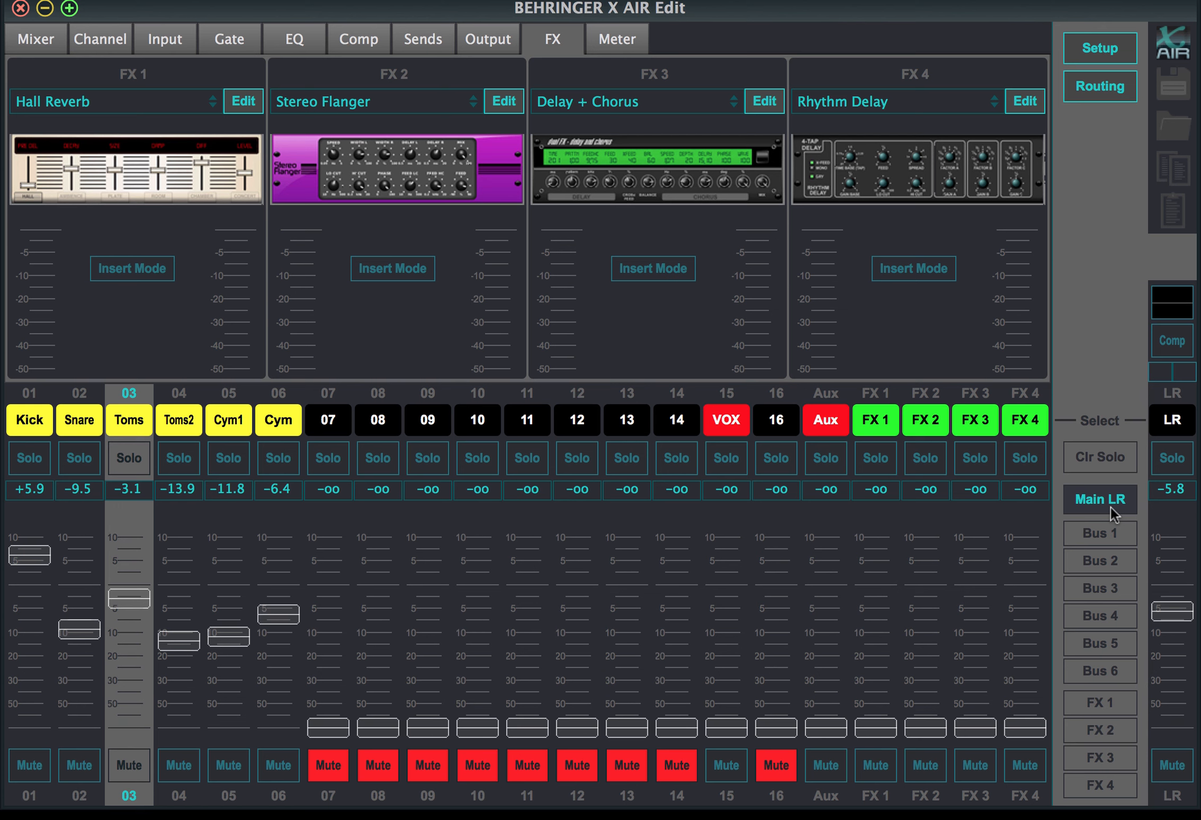
Save the current mixer settings as a scene file named Church1 in the home folder
left_click(1185, 85)
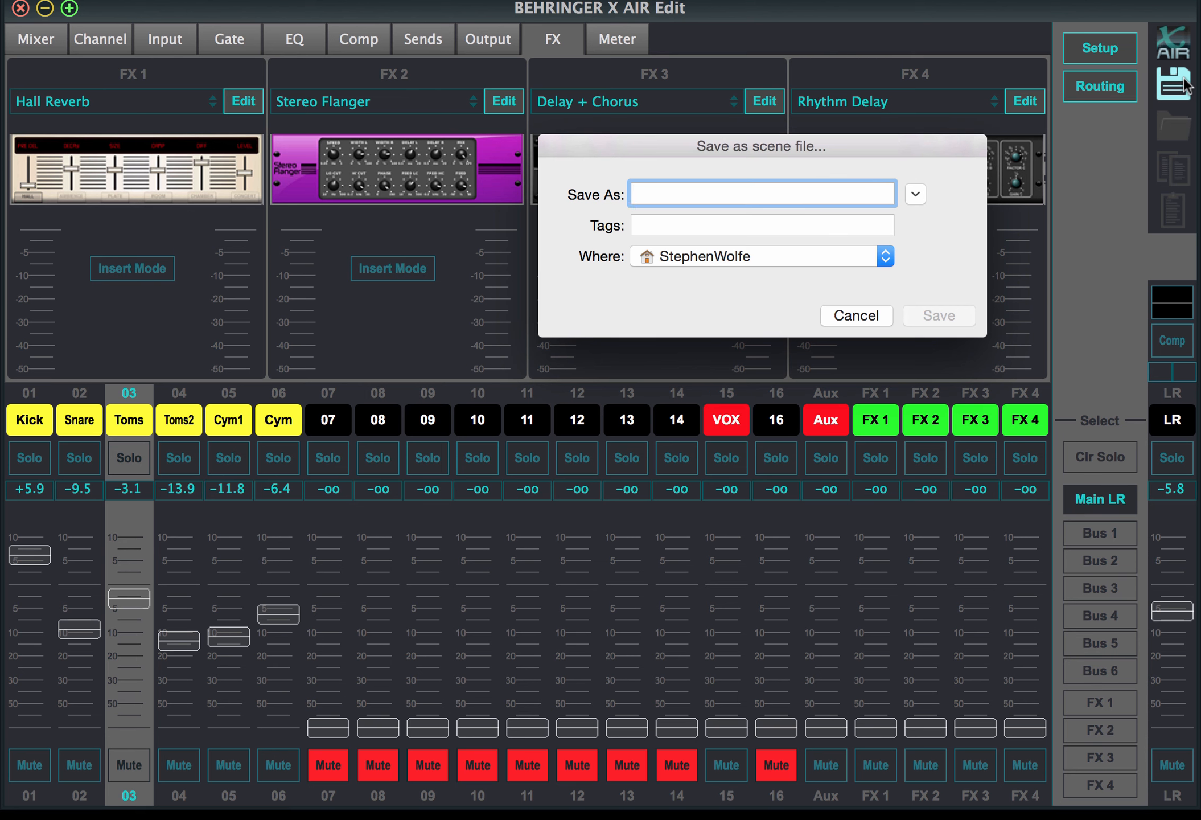
type("Chur")
type("ch1")
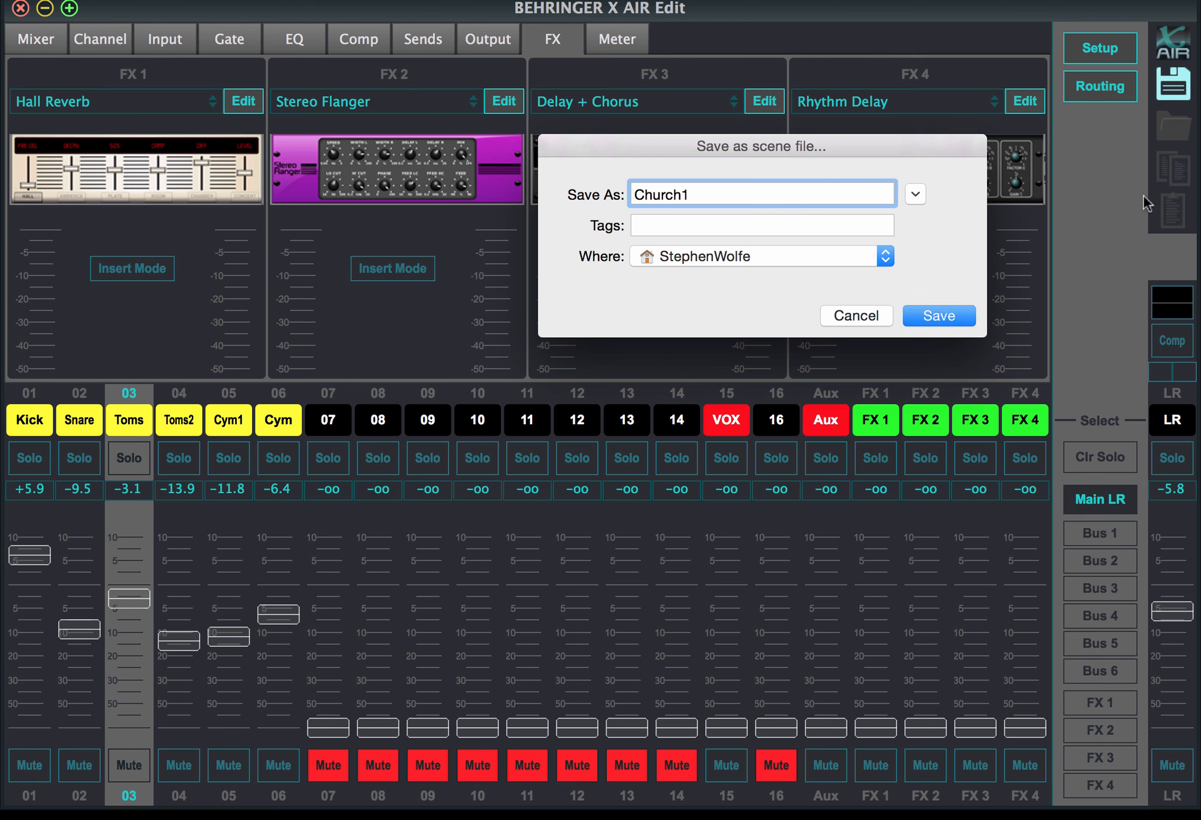
left_click(955, 313)
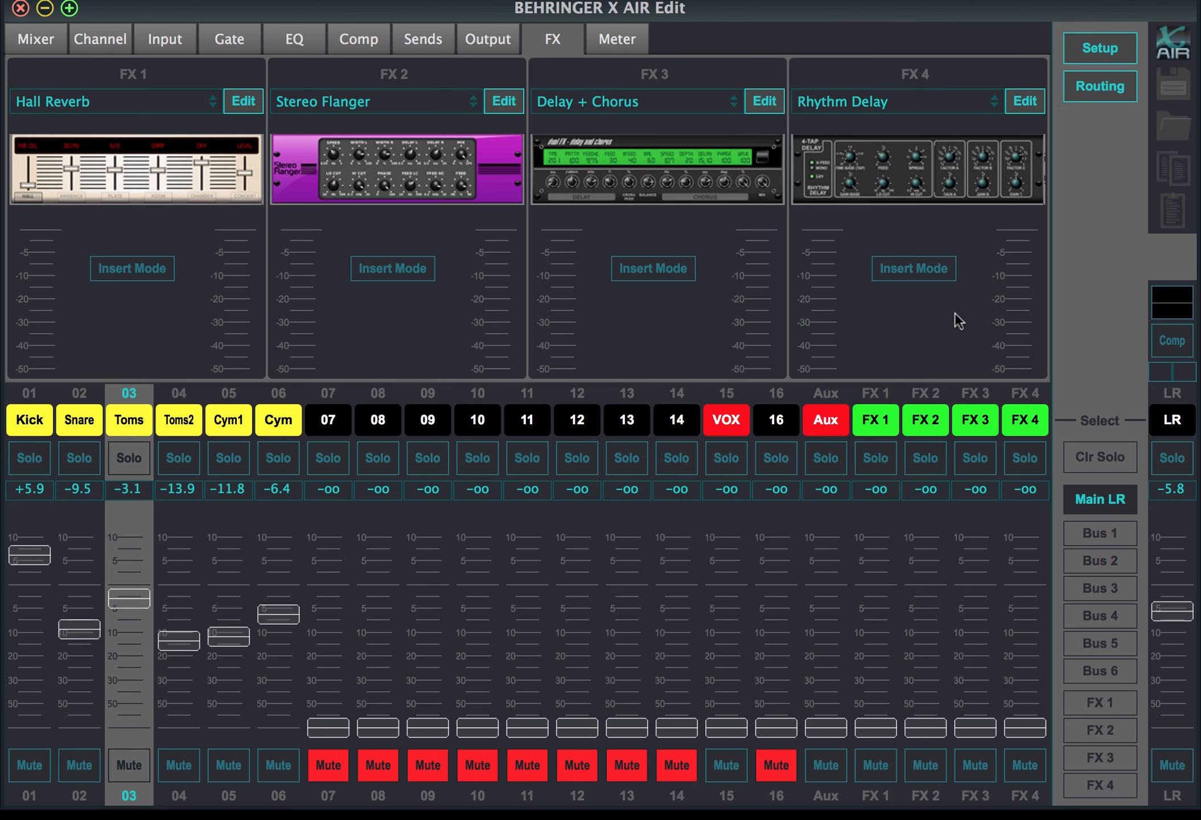
View the connection and sync direction options on the Setup page, closing it again
left_click(1123, 44)
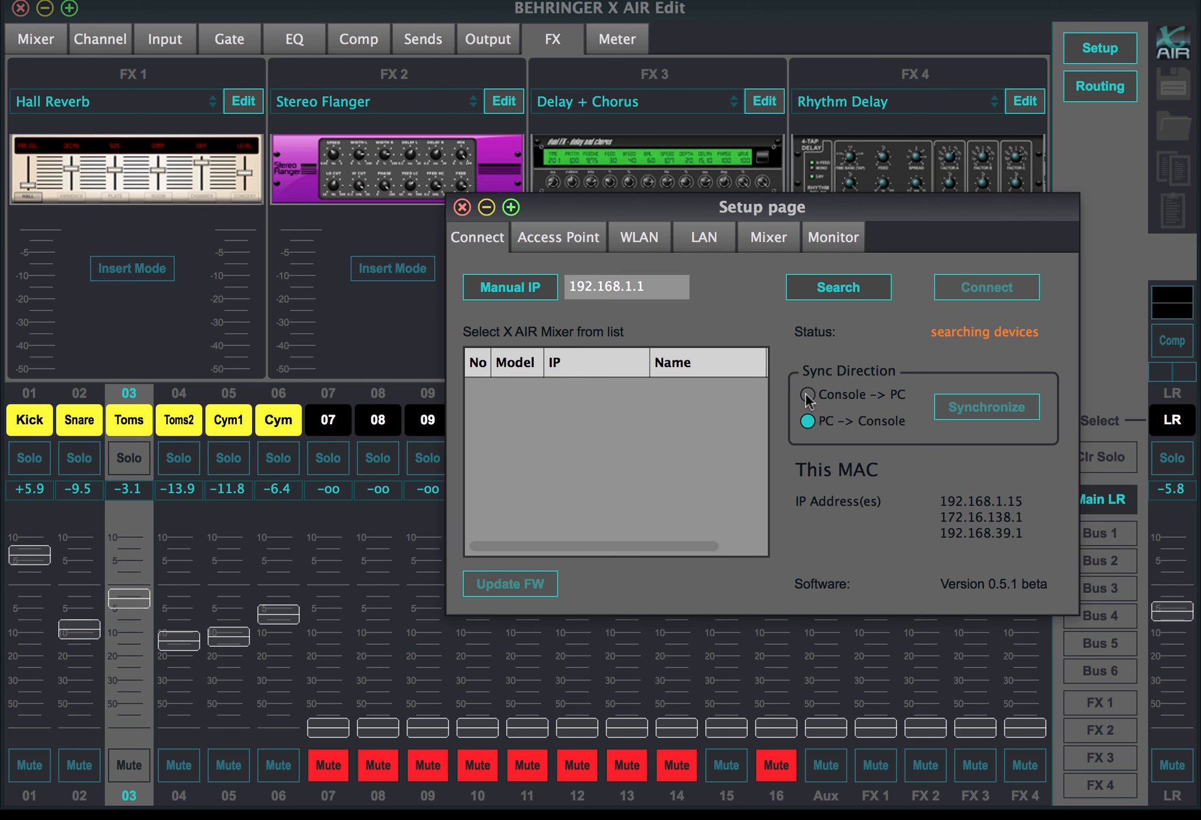
left_click(461, 206)
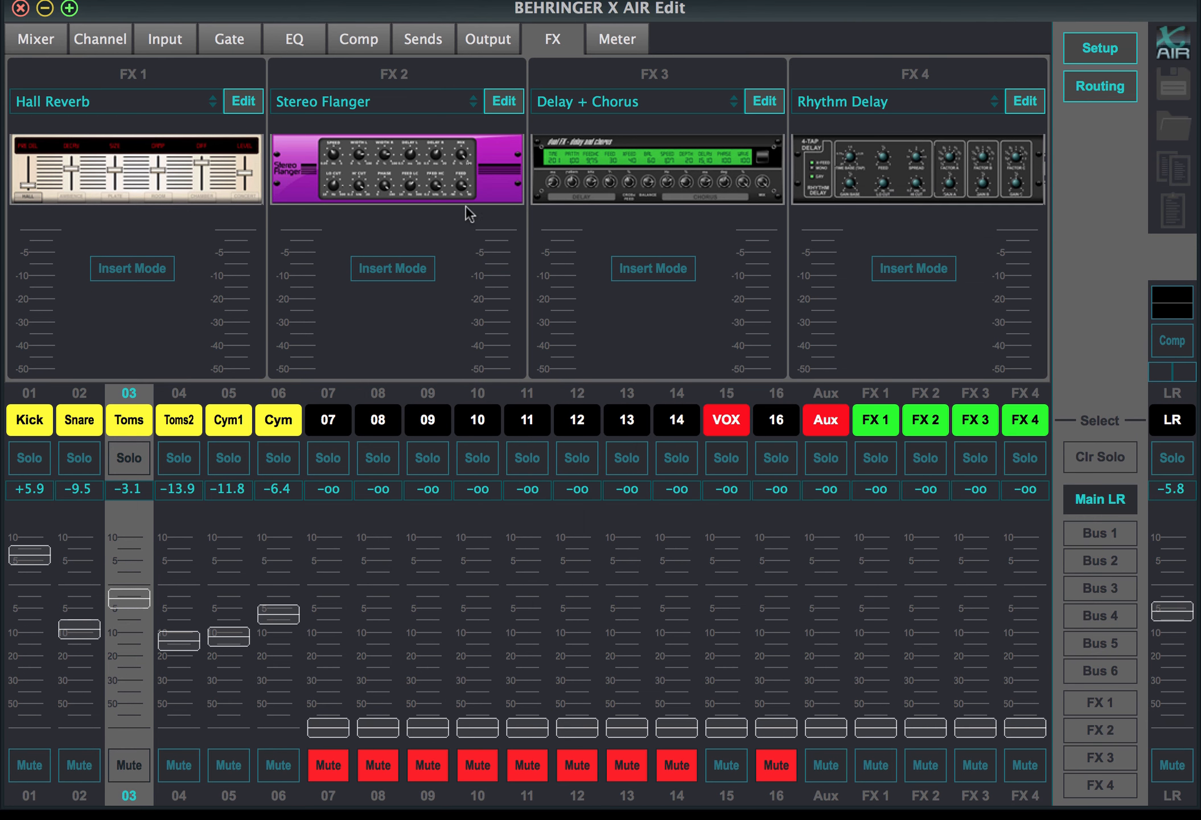
Load the scene file Church1.scn from the home folder
left_click(1173, 135)
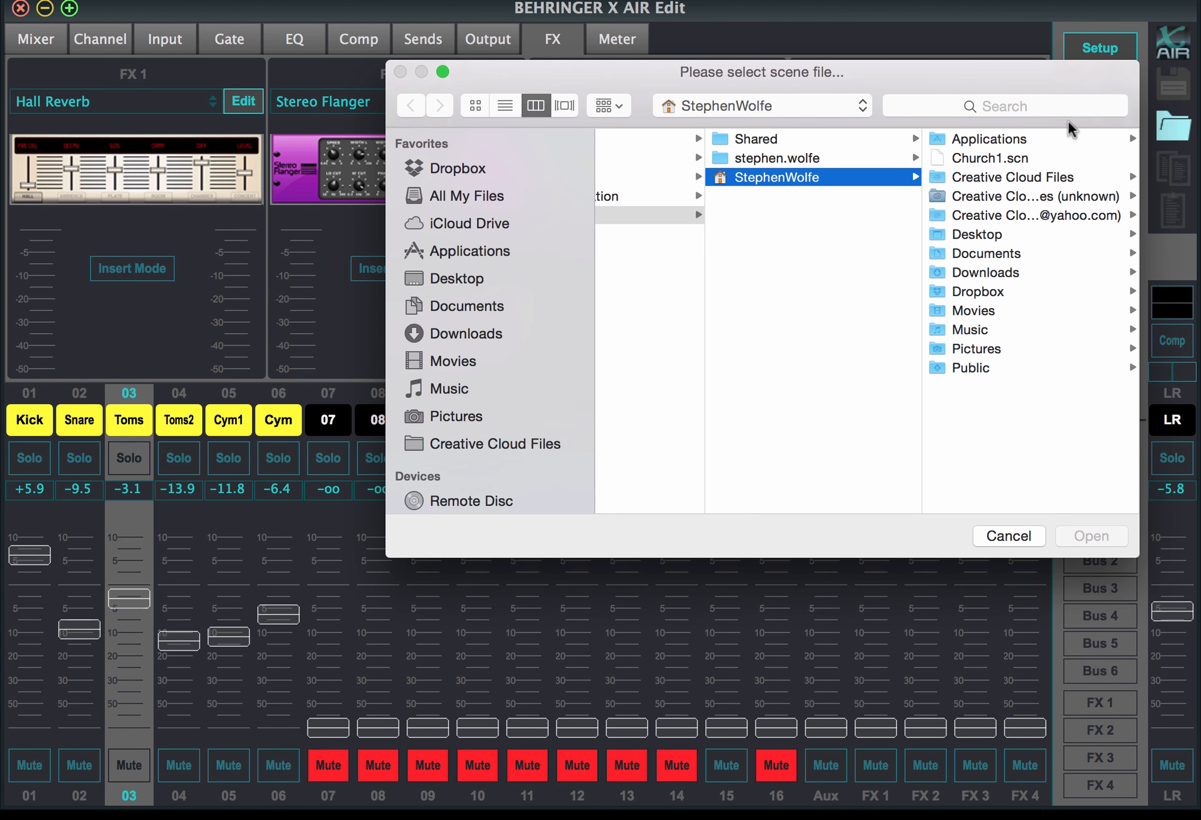
left_click(1003, 158)
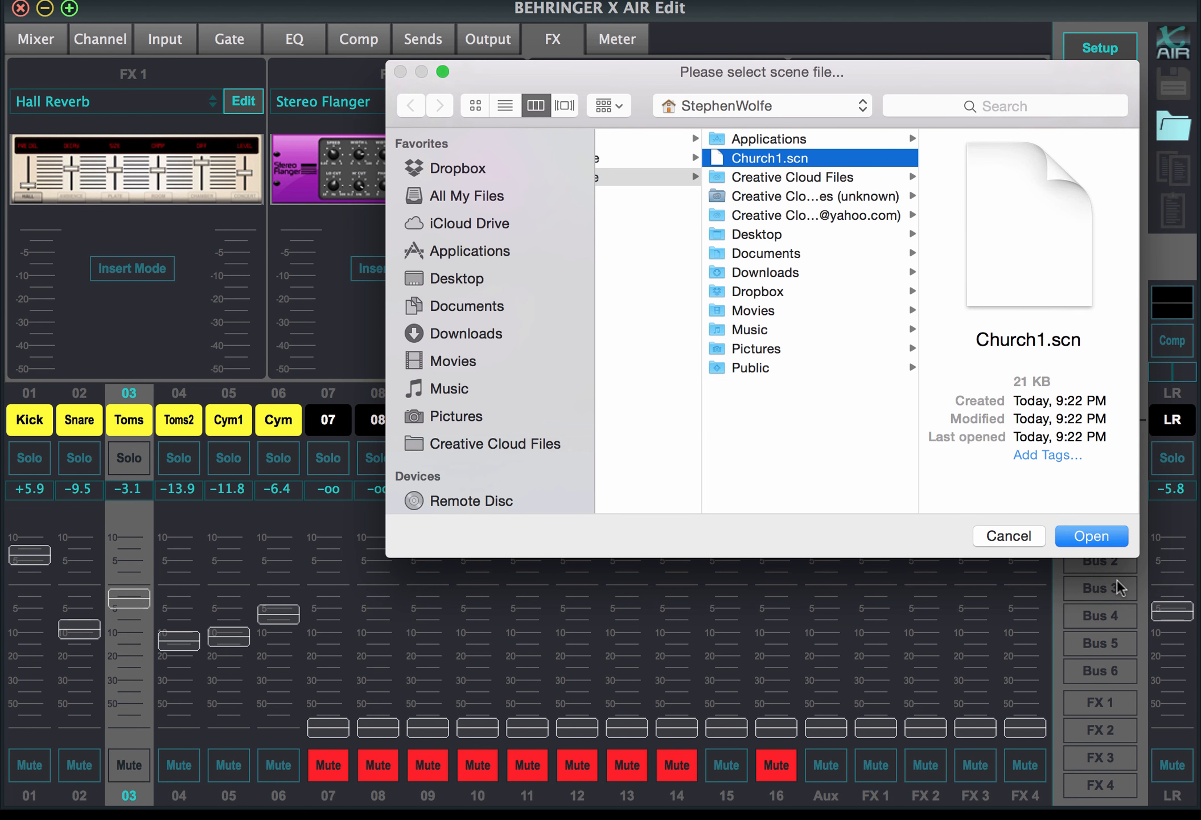
left_click(1091, 536)
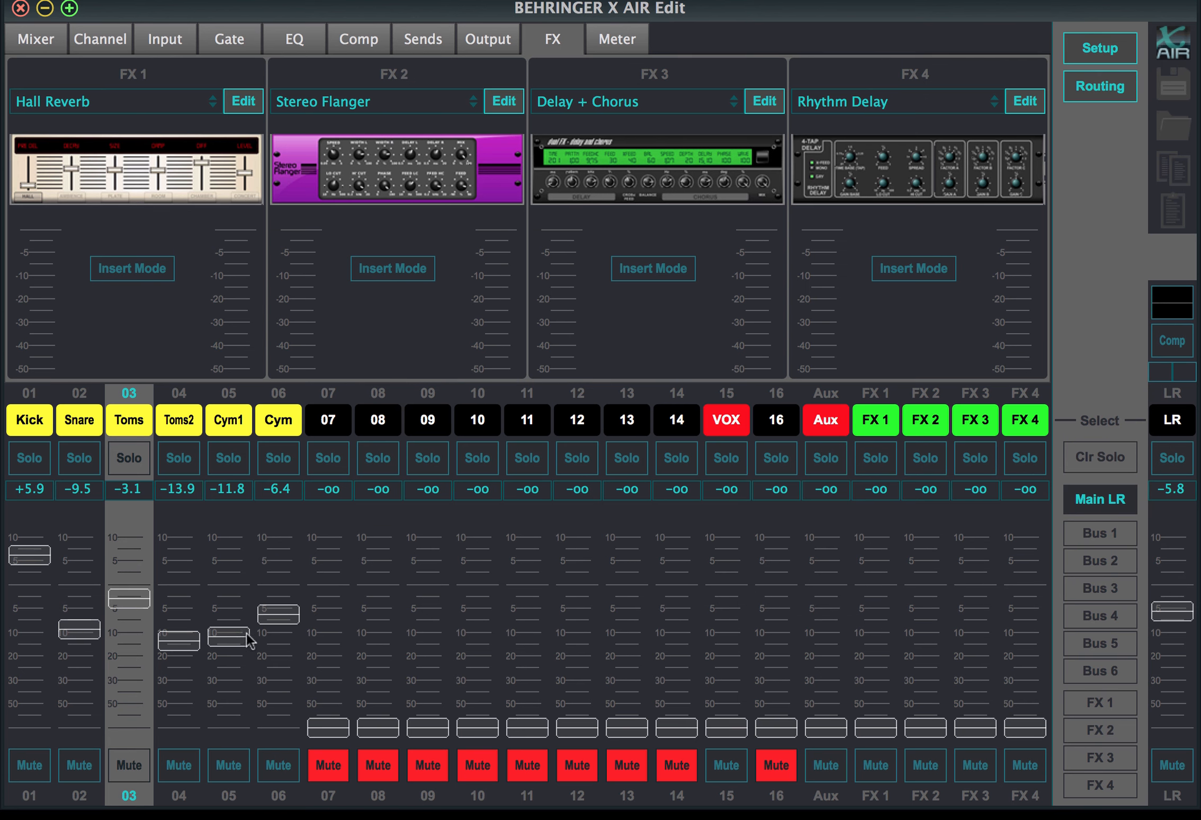
Raise the Cym1, Toms2, Toms and Snare channel faders to +10.0 dB in the Main LR mix
left_click_drag(239, 638, 234, 529)
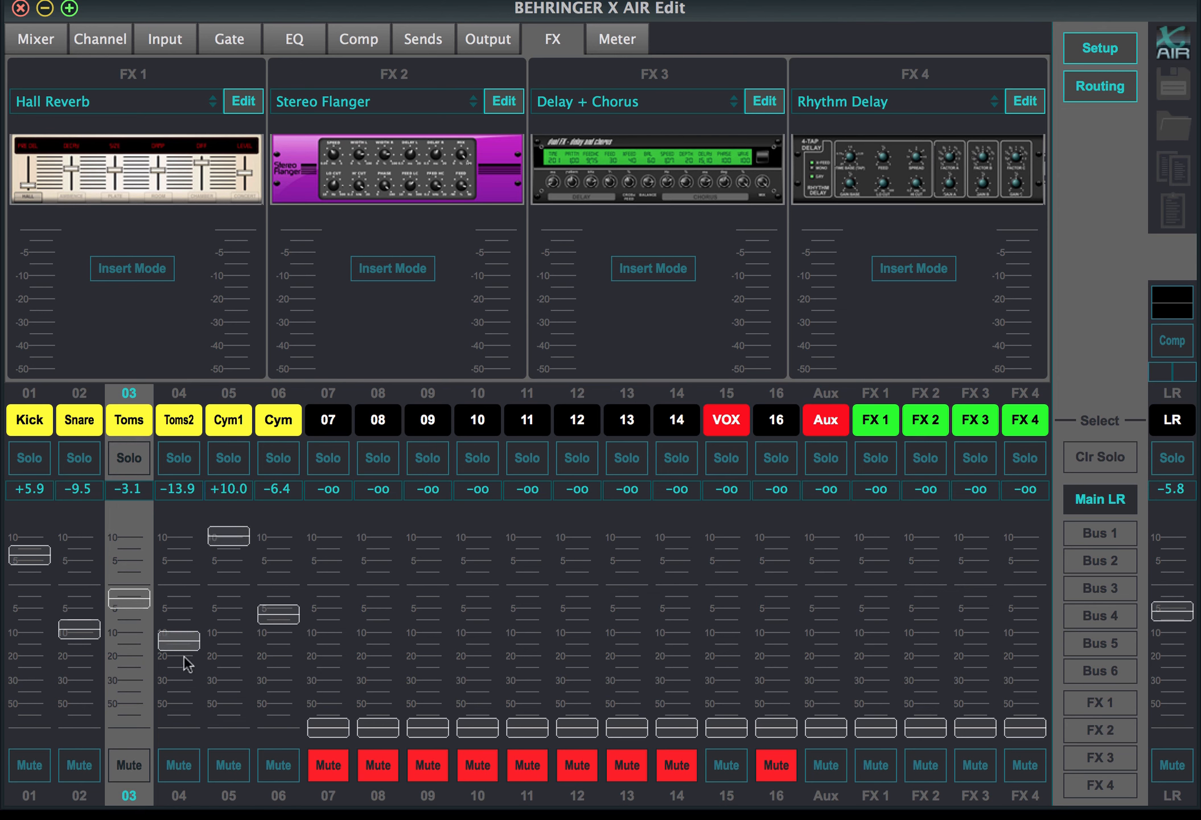
left_click_drag(182, 638, 178, 535)
left_click_drag(135, 605, 130, 535)
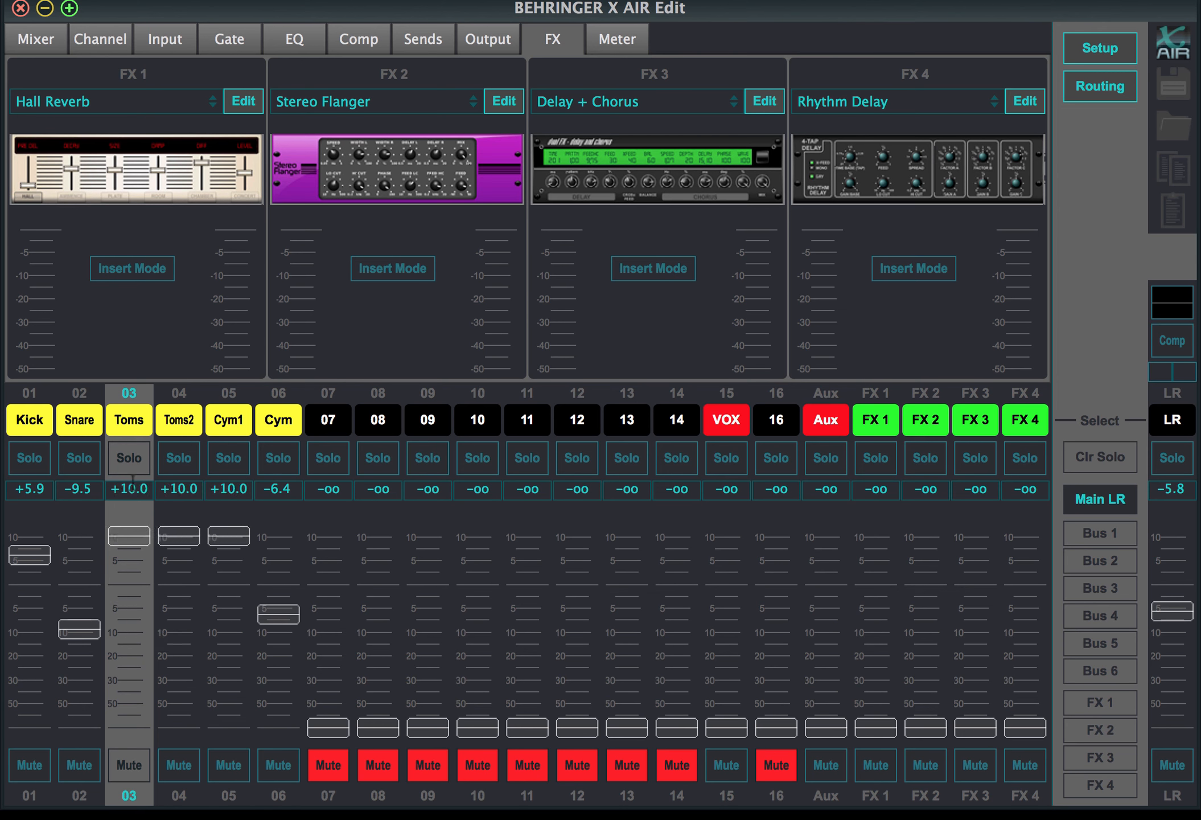
left_click_drag(90, 638, 85, 529)
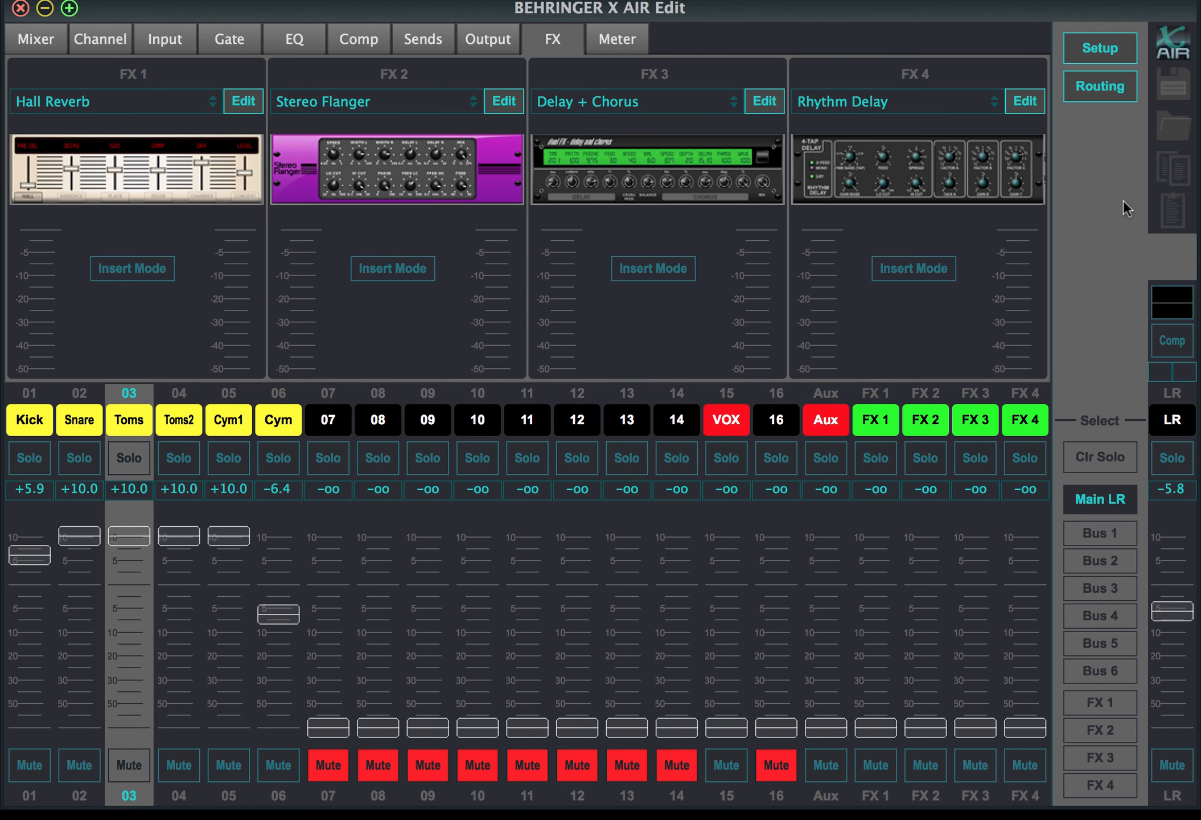
Reload the Church1.scn scene file to restore the saved fader levels
left_click(1186, 129)
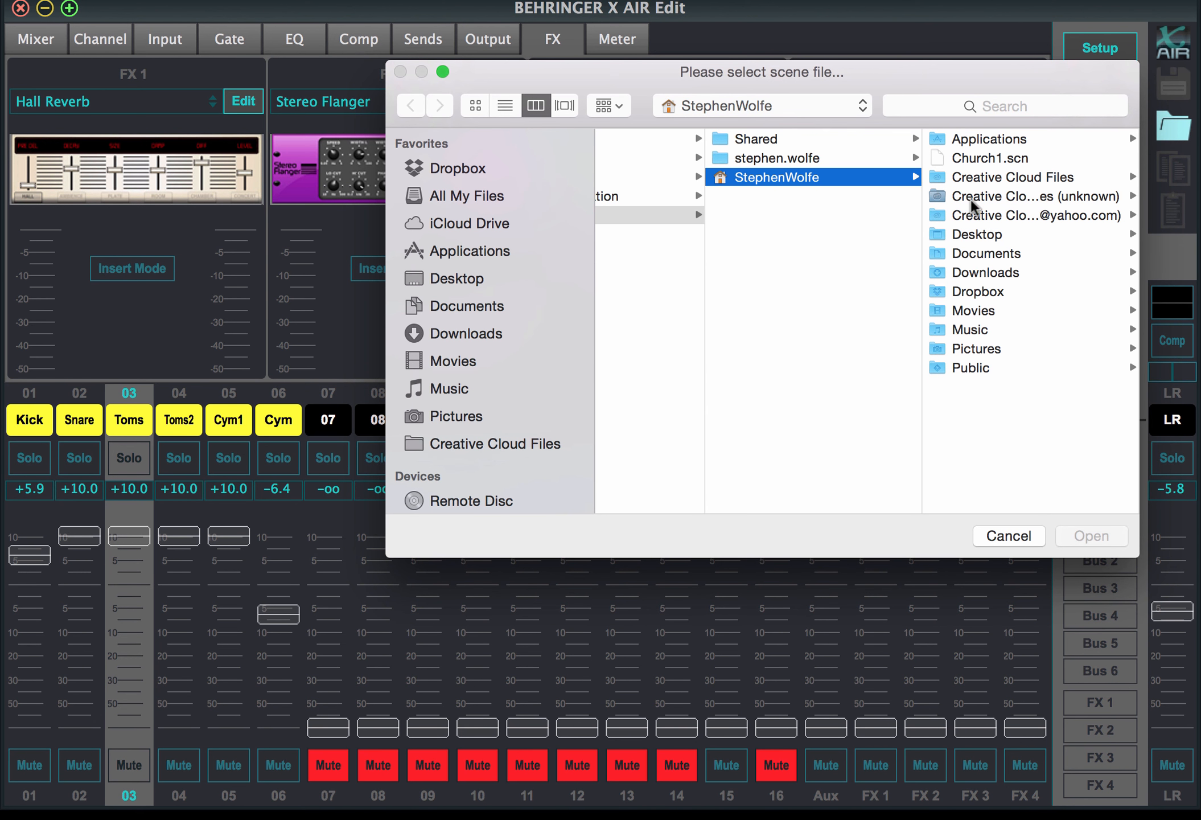
left_click(990, 157)
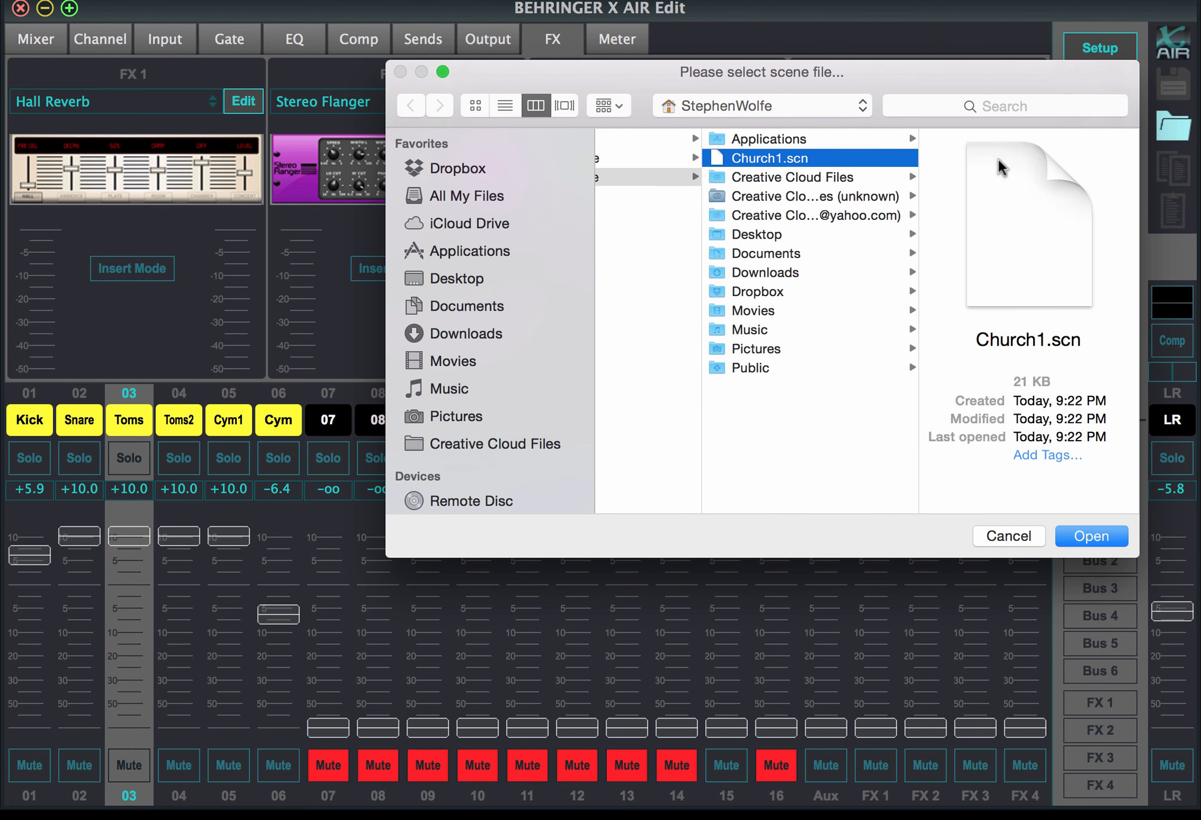
left_click(1099, 535)
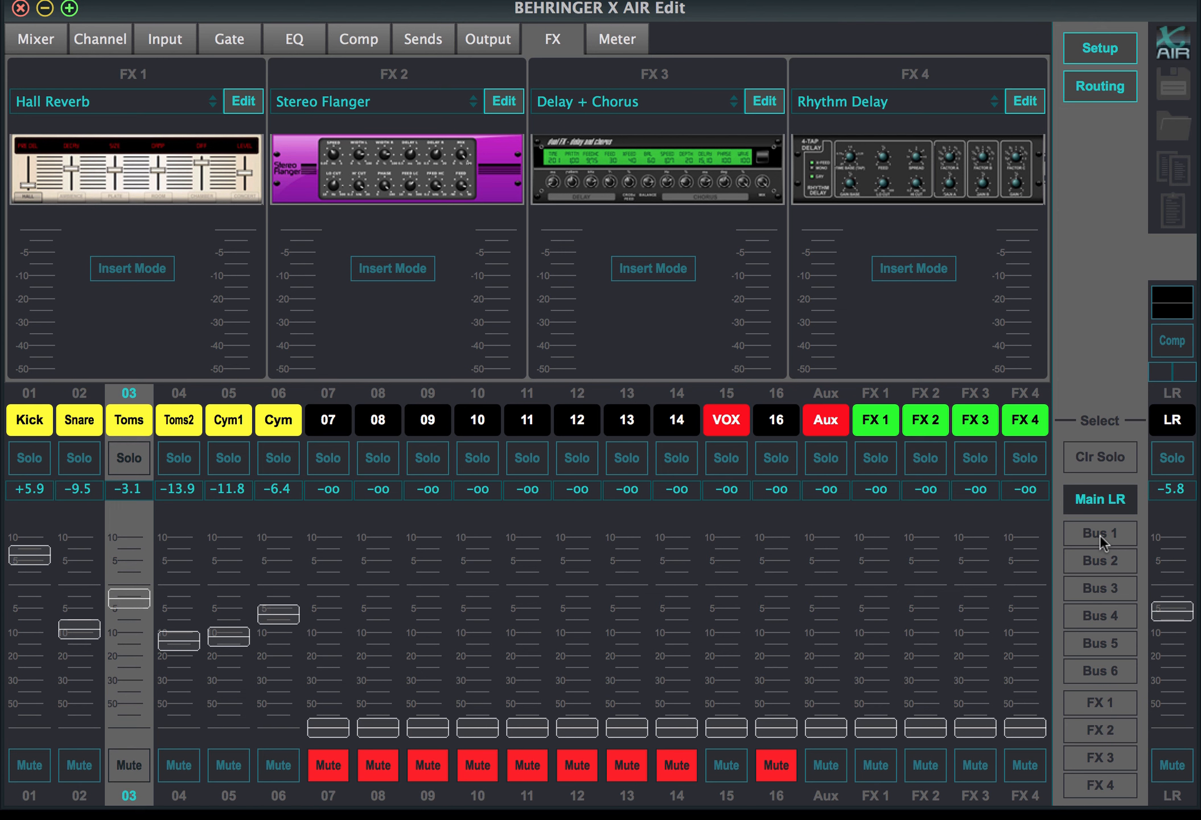